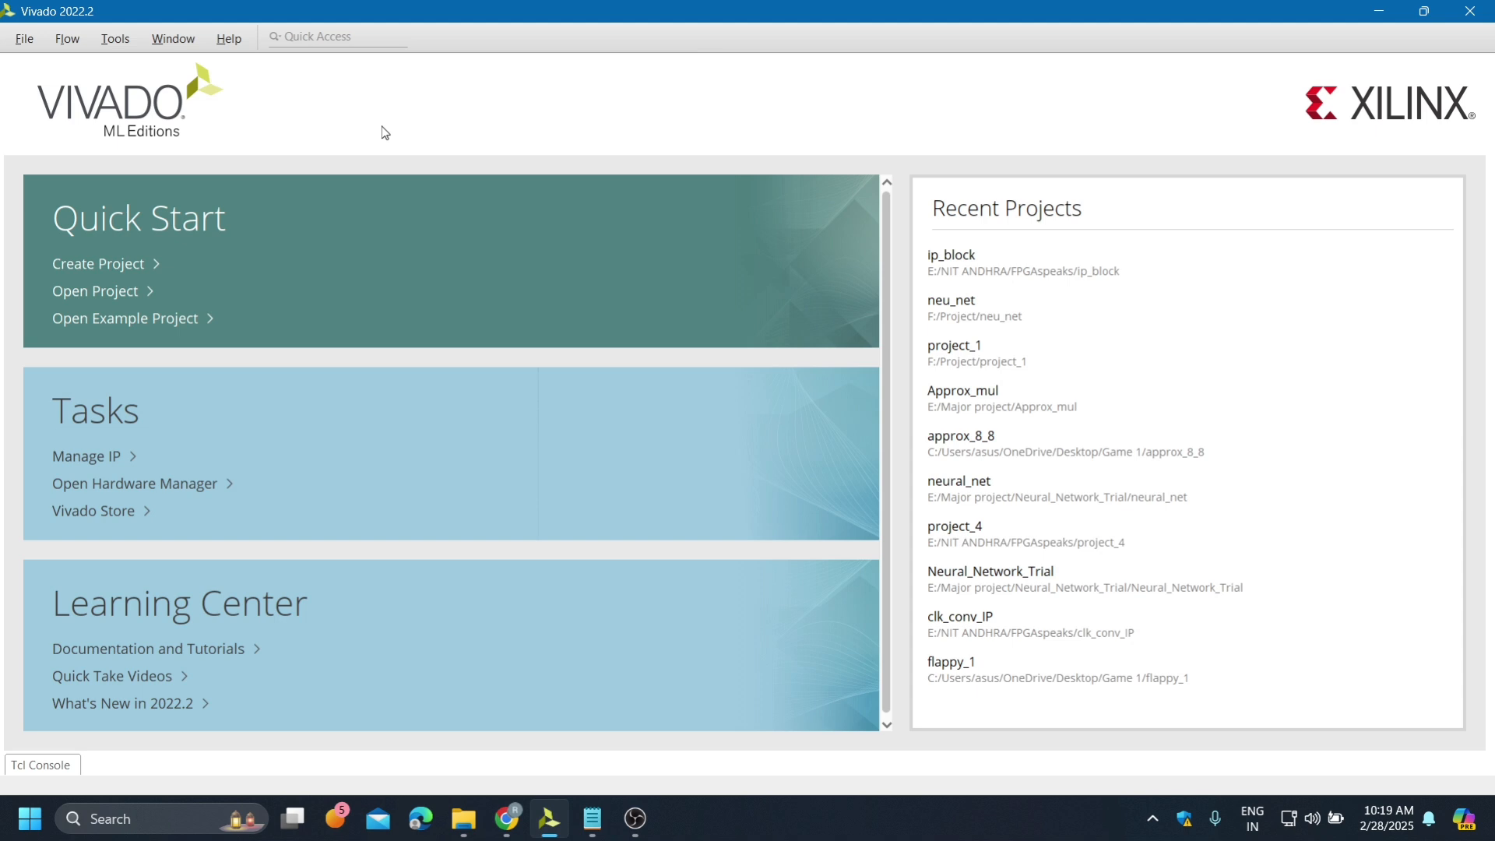
Start a new project and name it ip_block_prg, keeping the proposed project location
click(121, 265)
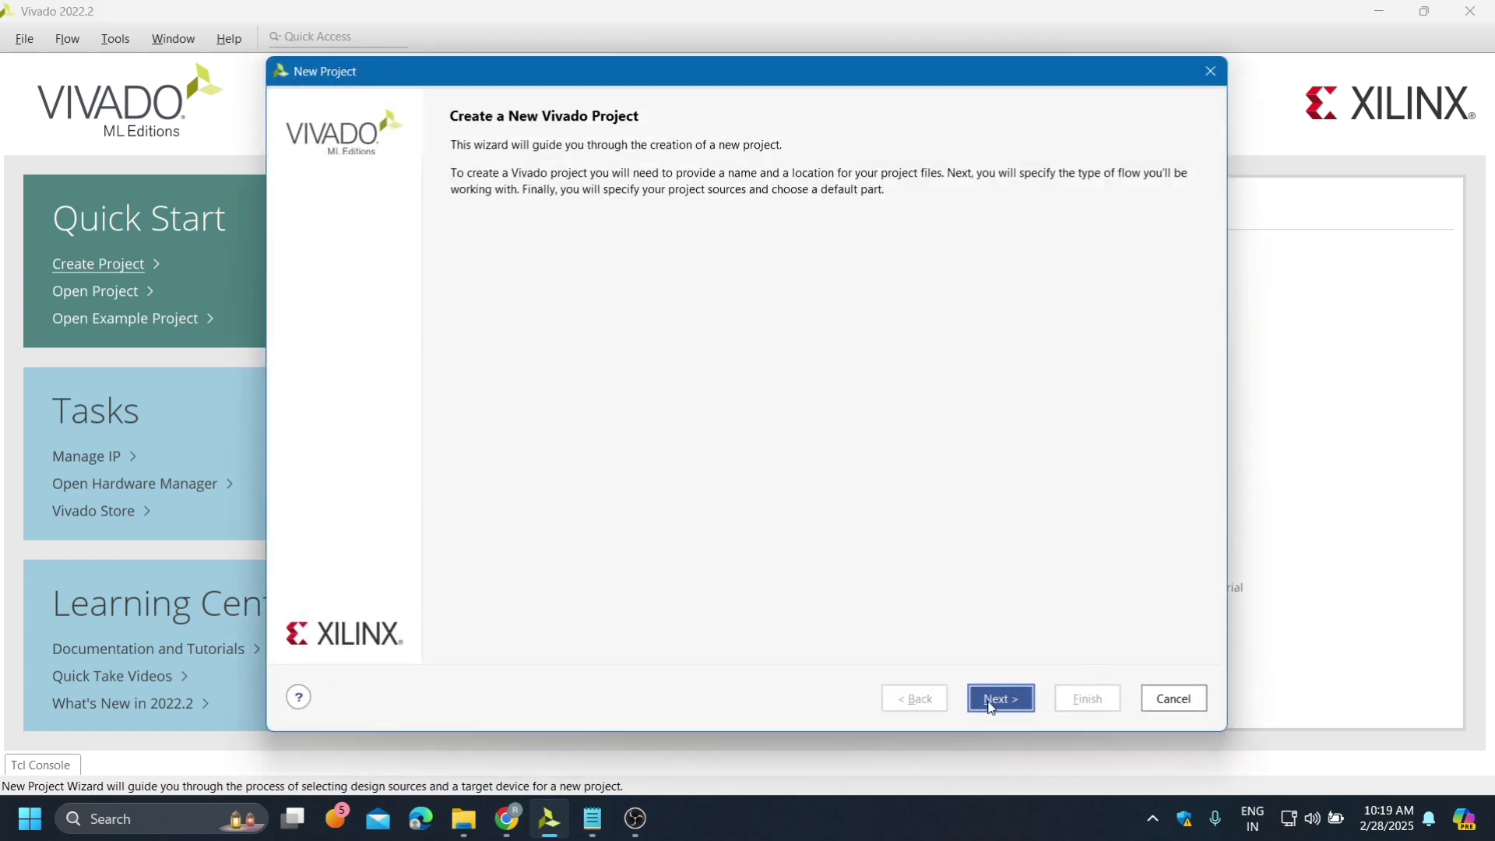
click(987, 700)
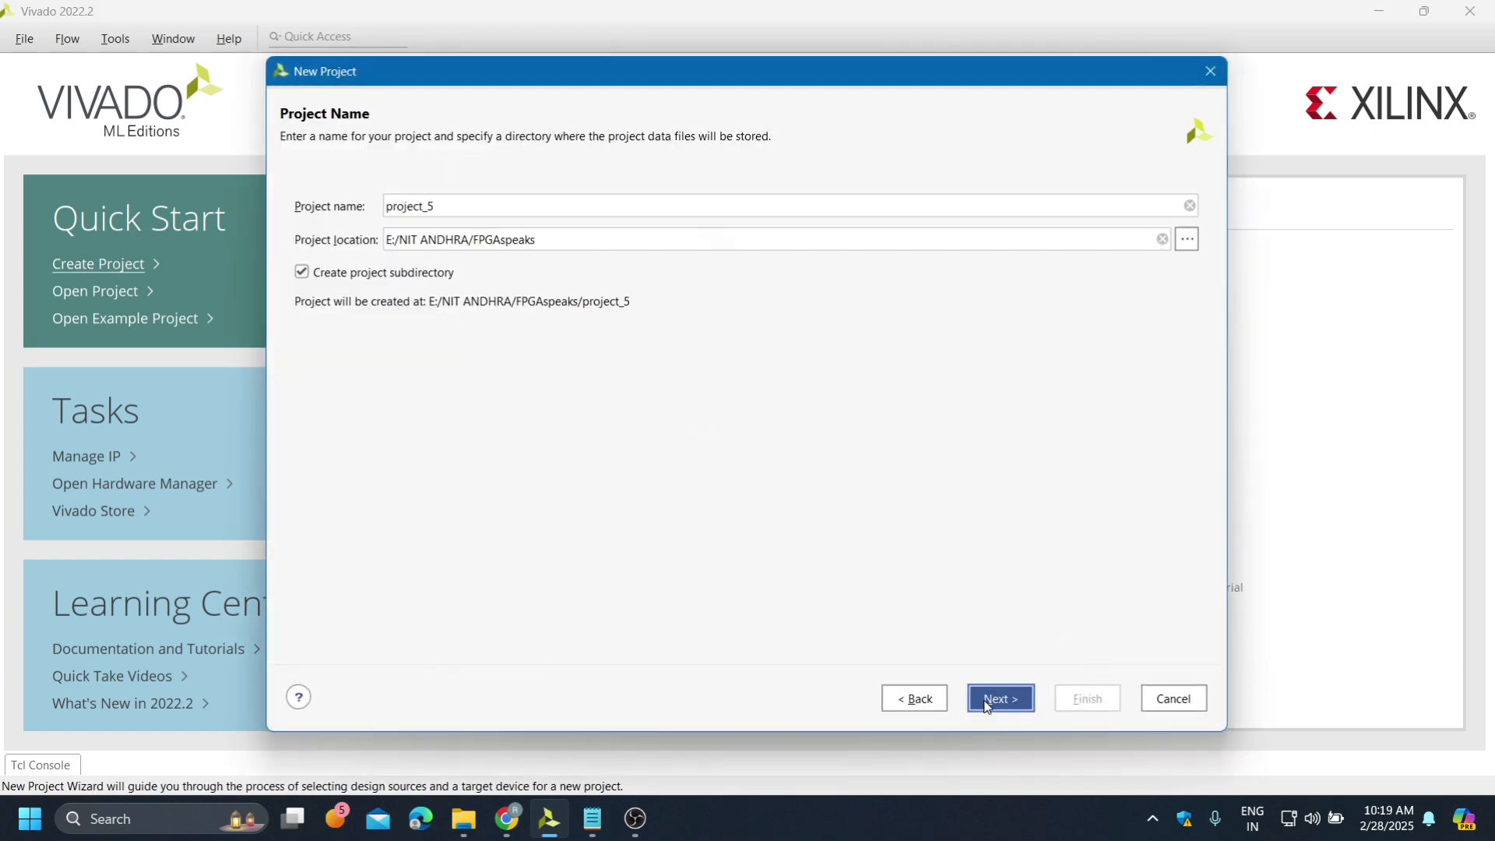
click(684, 211)
key(BackSpace)
key(BackSpace)
key(BackSpace)
key(BackSpace)
key(BackSpace)
key(BackSpace)
key(BackSpace)
key(BackSpace)
key(BackSpace)
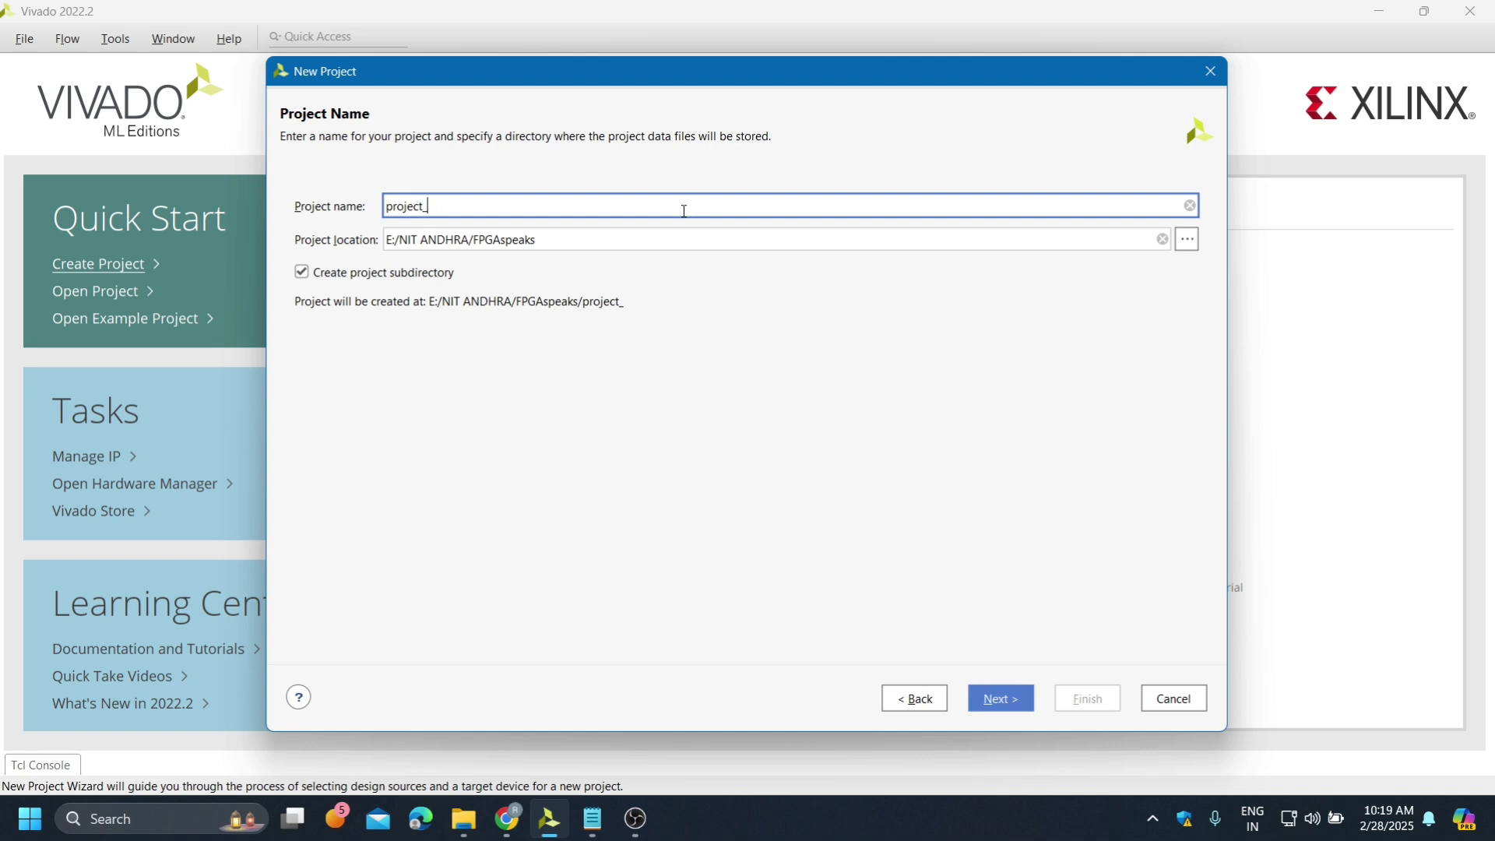
text(ip_block_prg)
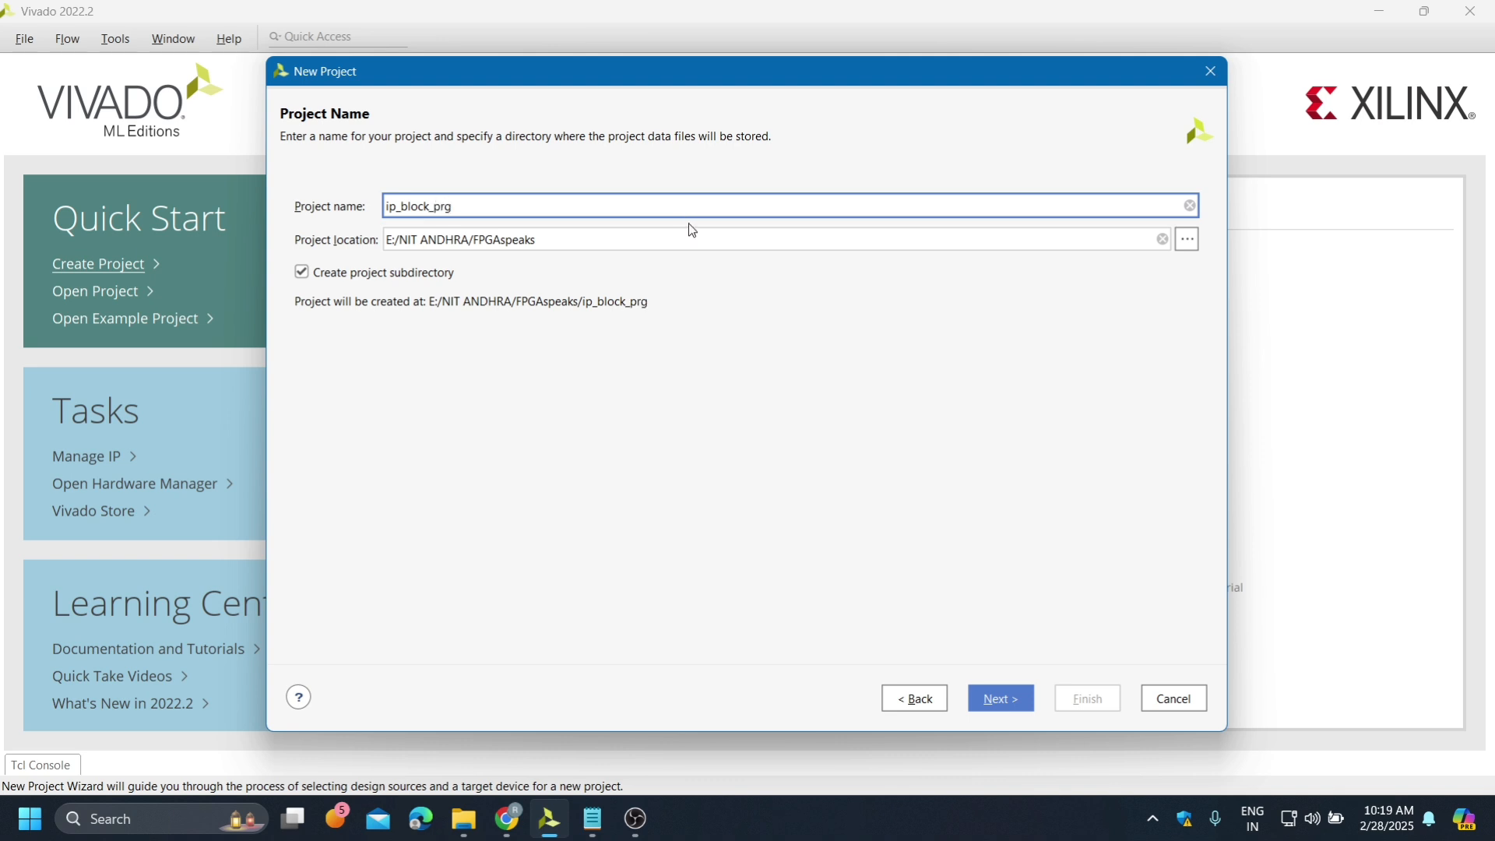
click(999, 698)
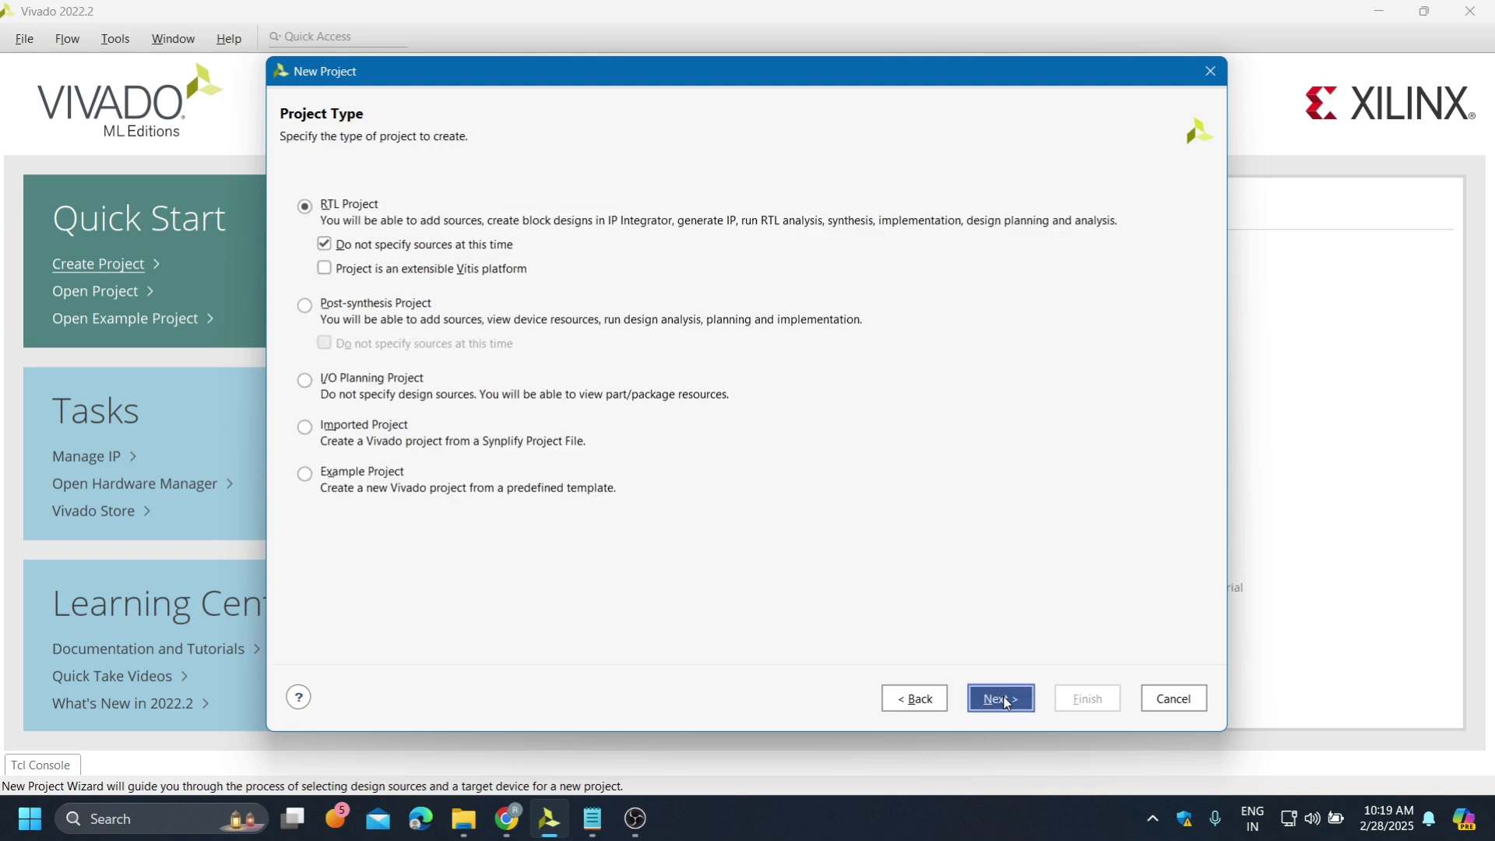
Keep the RTL project type without sources, select the part xc7z010clg400-1 as default, and create the project
click(998, 701)
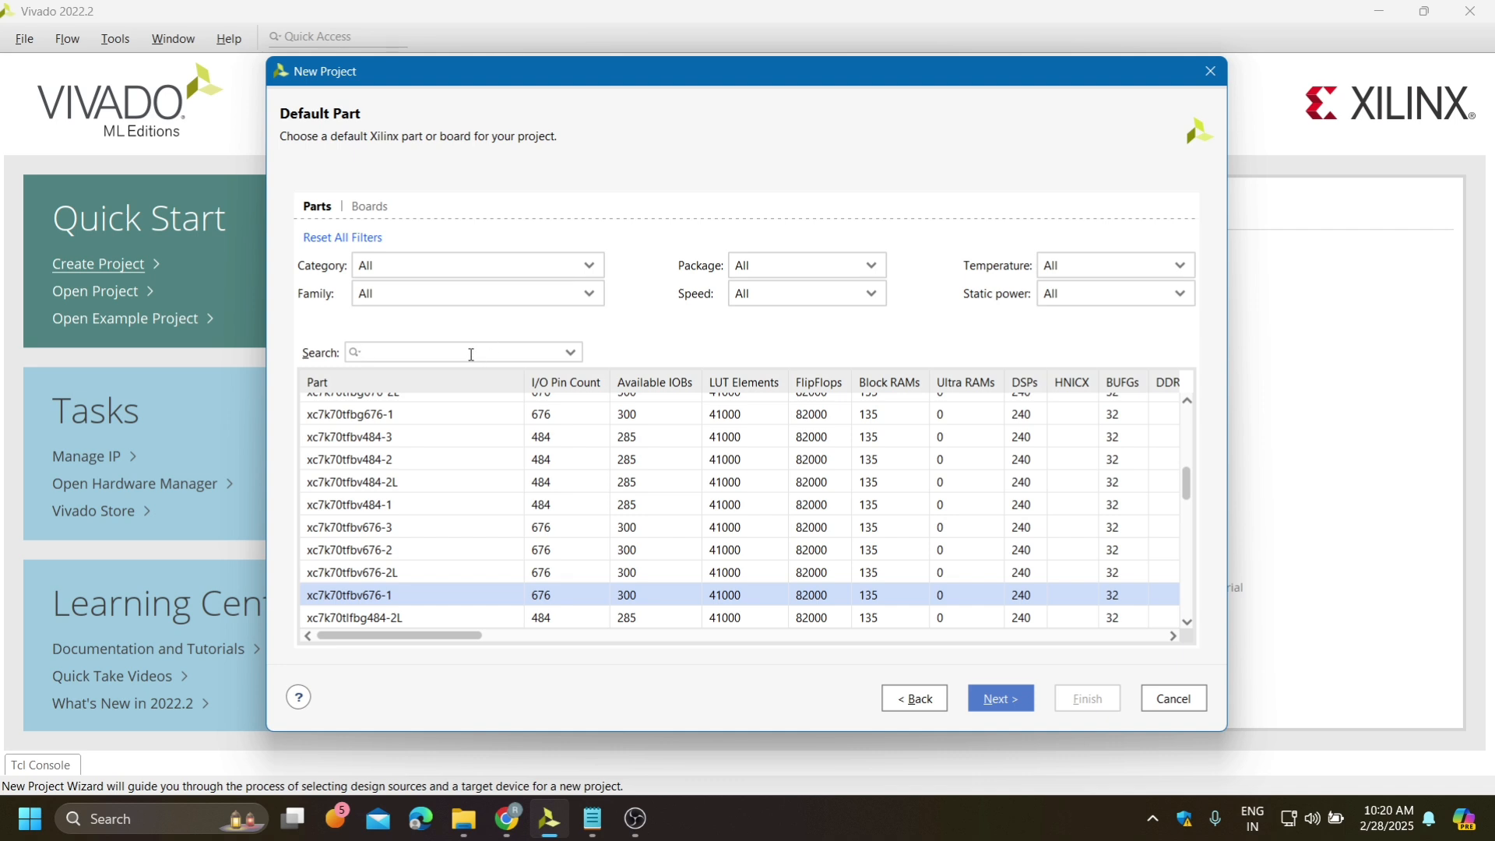
text(xc)
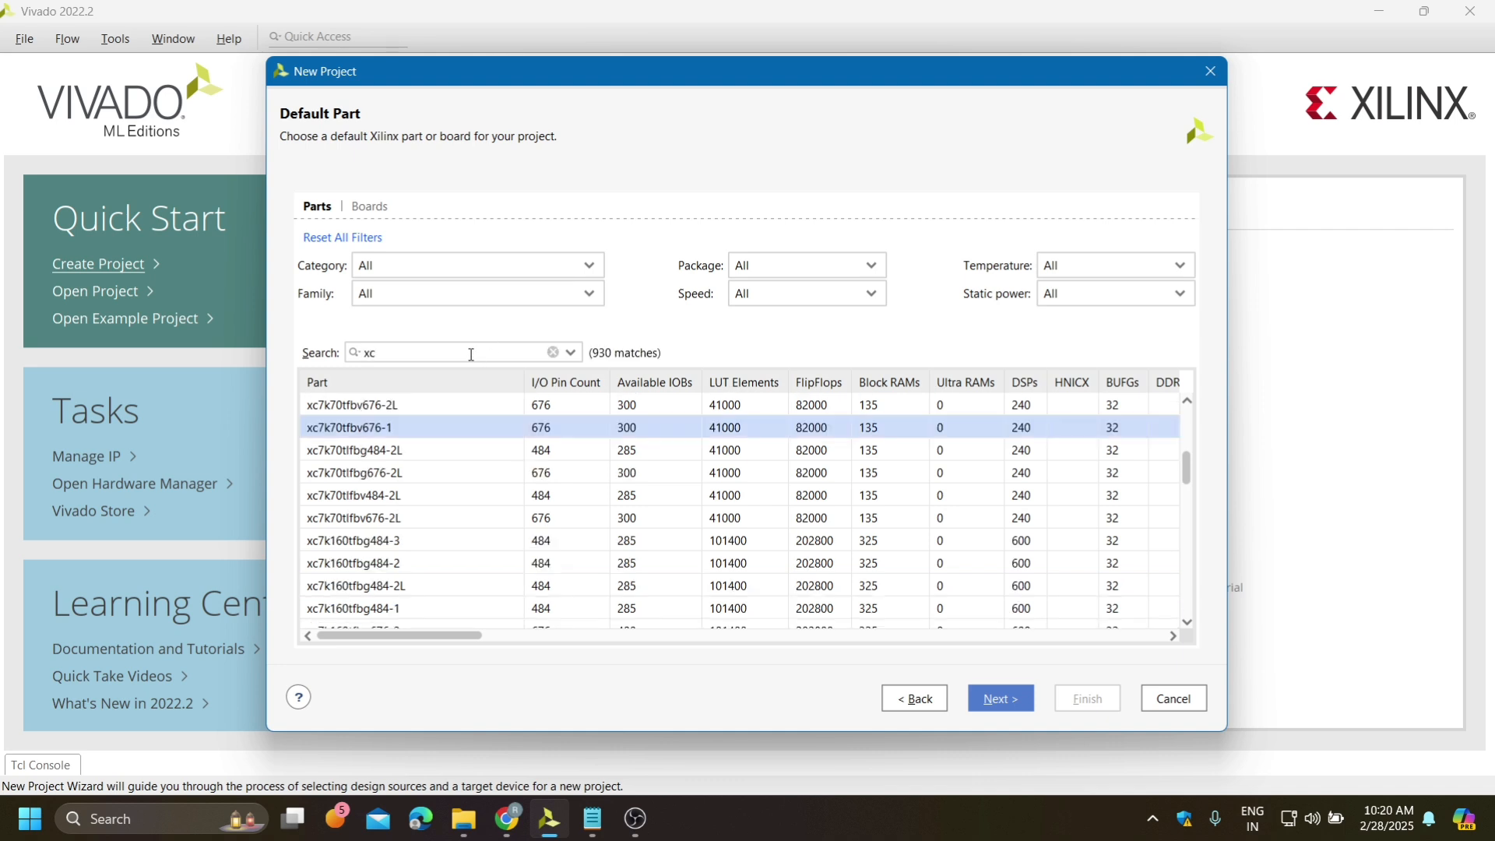
text(7z010)
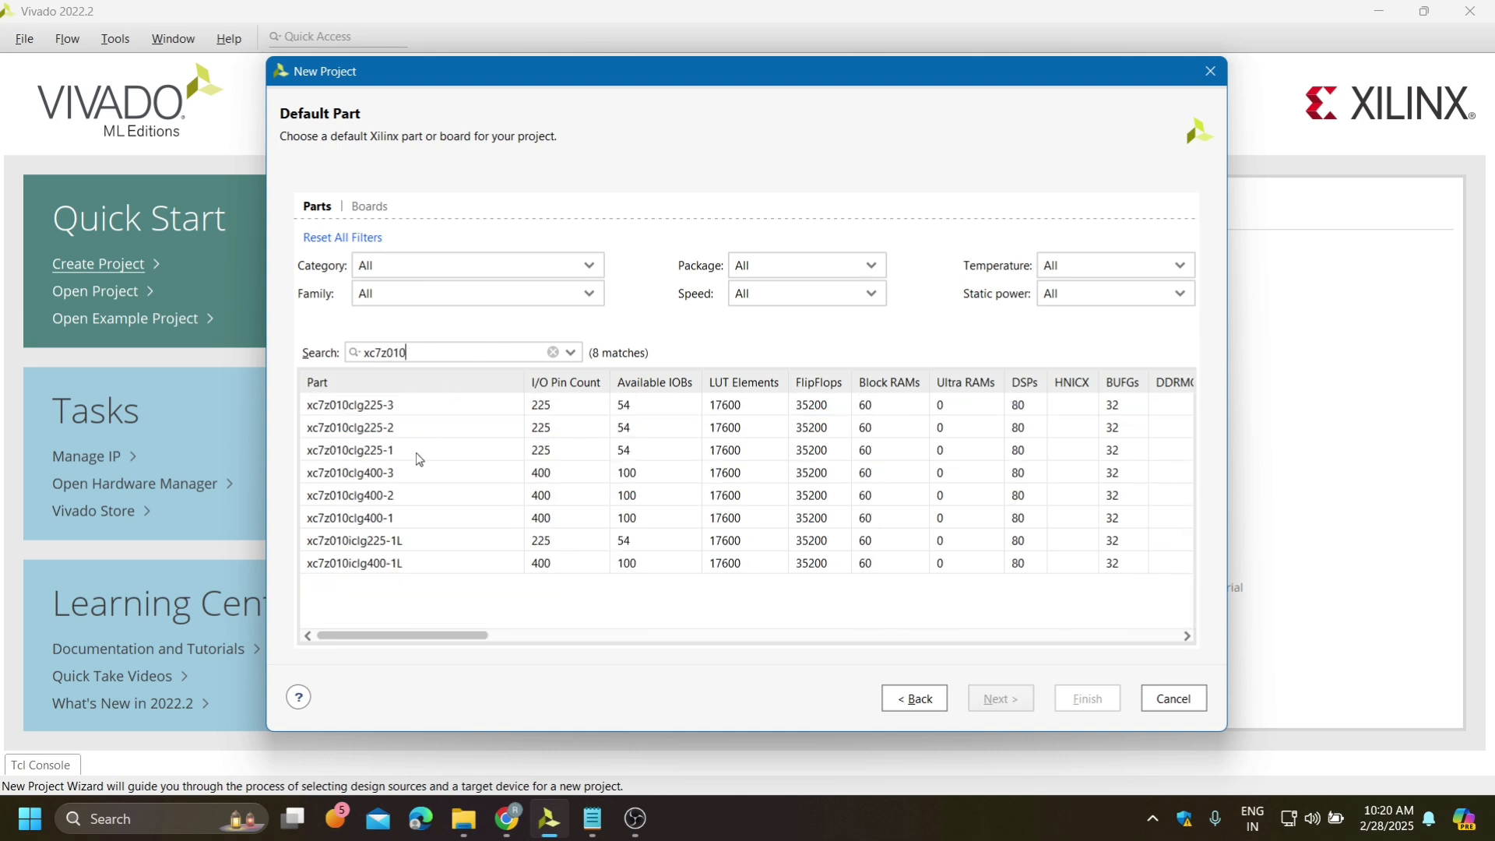
click(386, 520)
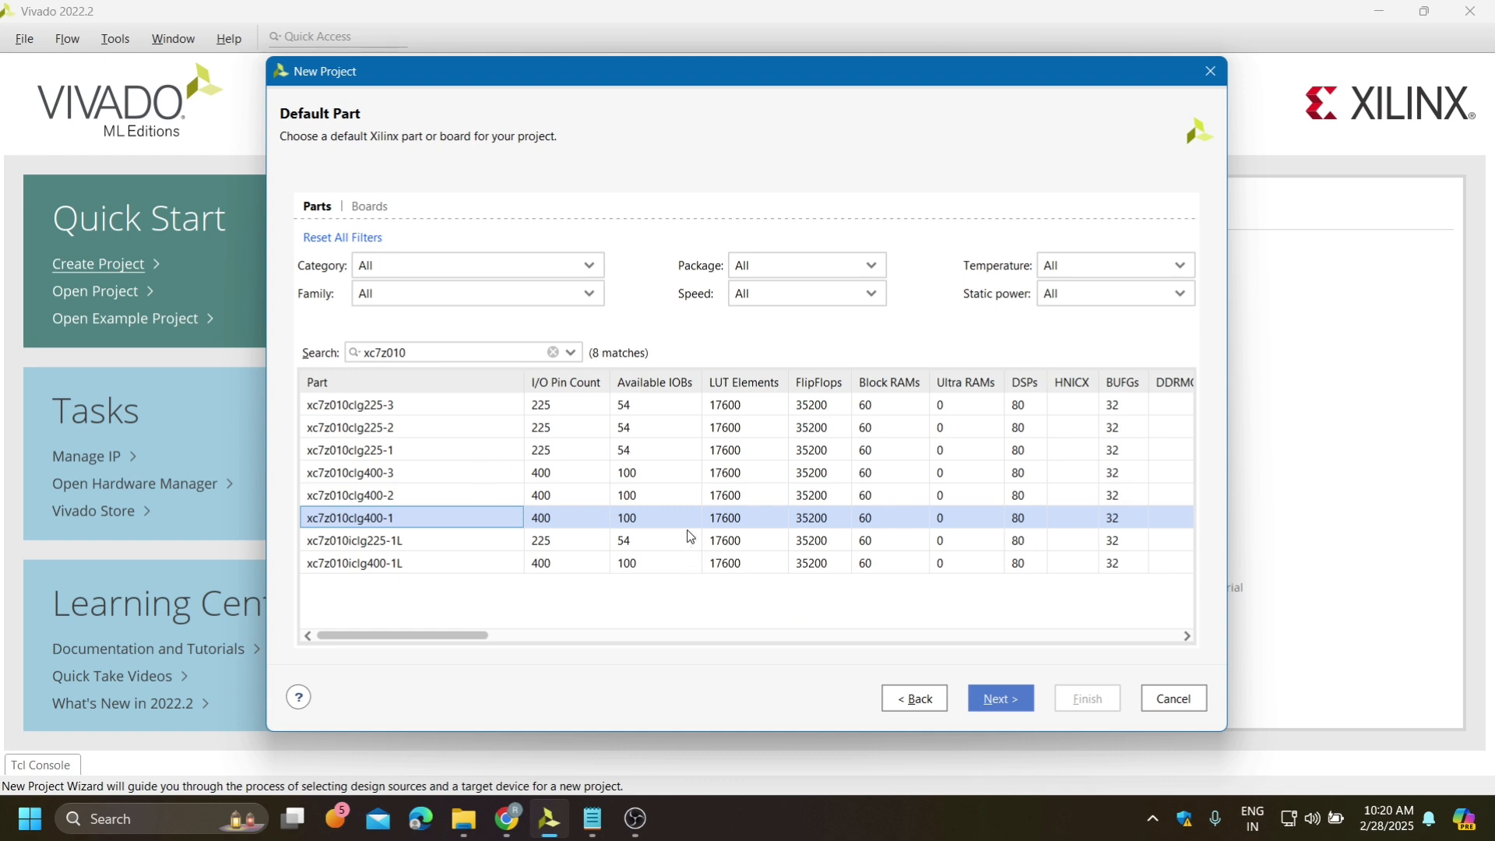
click(990, 700)
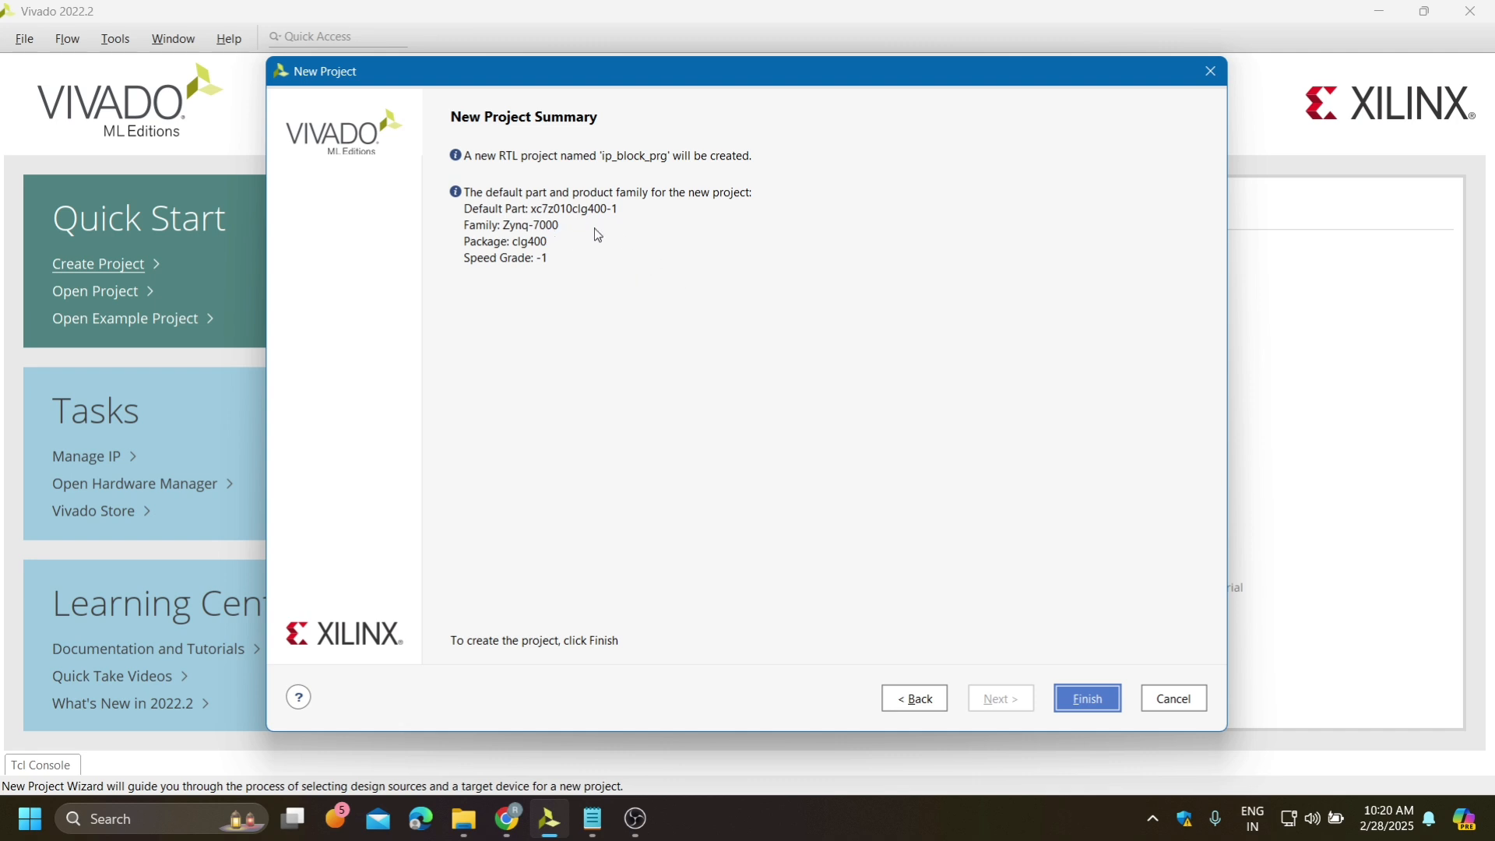
click(1088, 698)
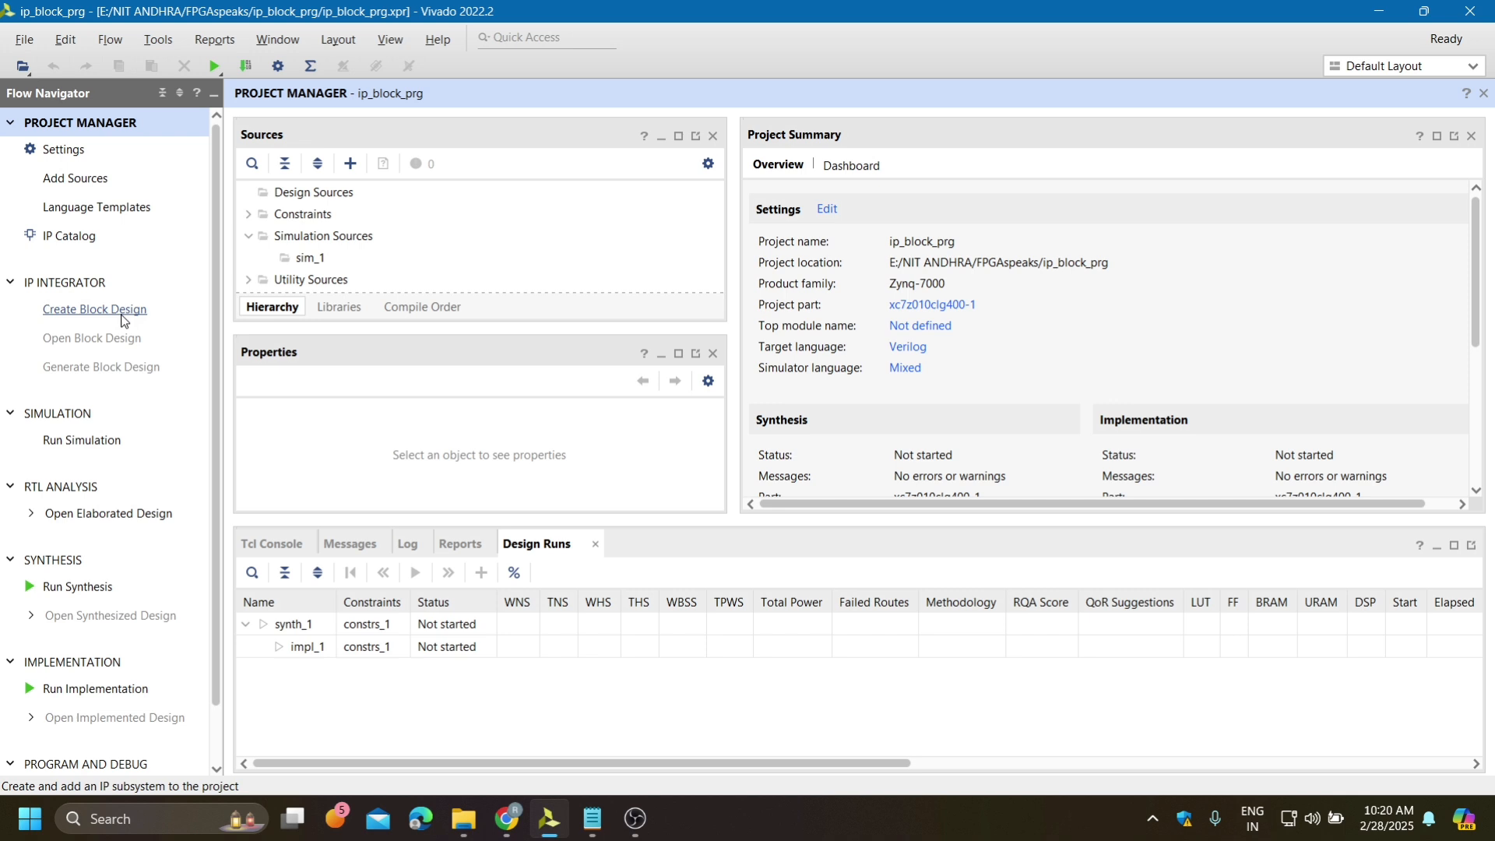
Create a block design named design_1 and add a Clocking Wizard IP to it
click(81, 315)
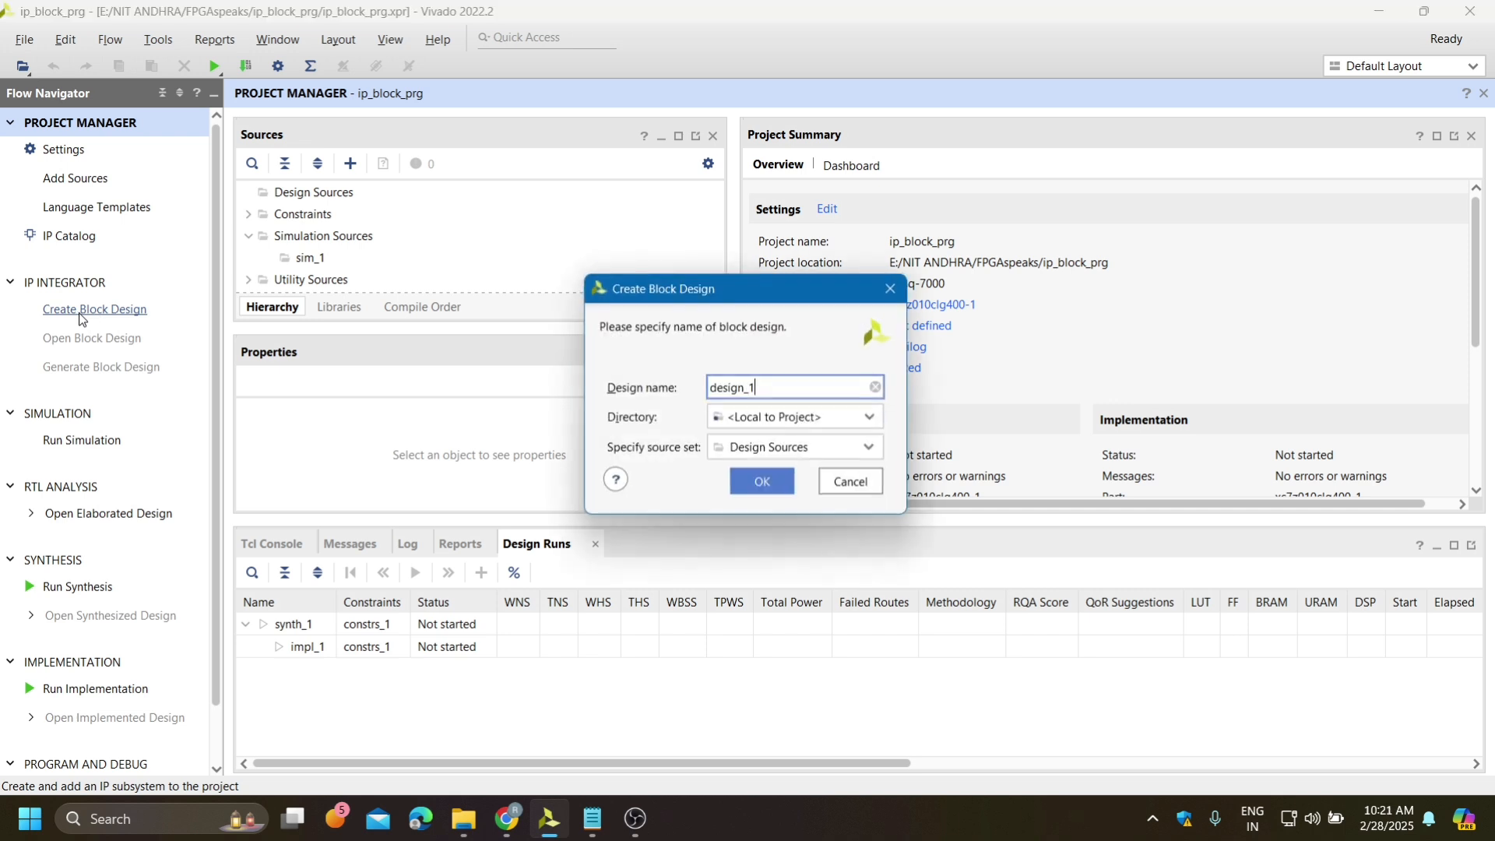
click(759, 484)
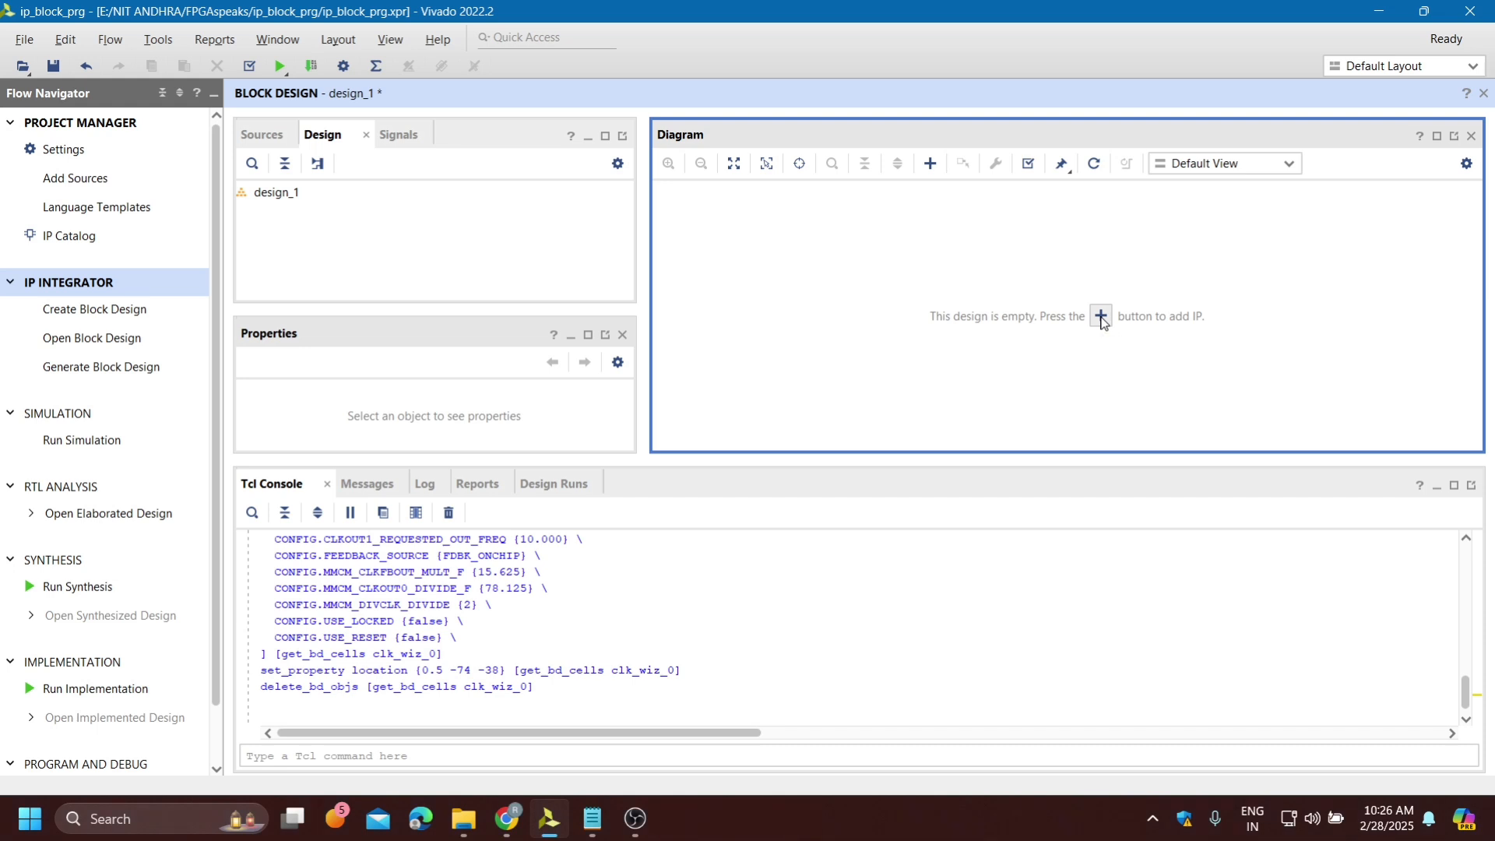
click(1101, 317)
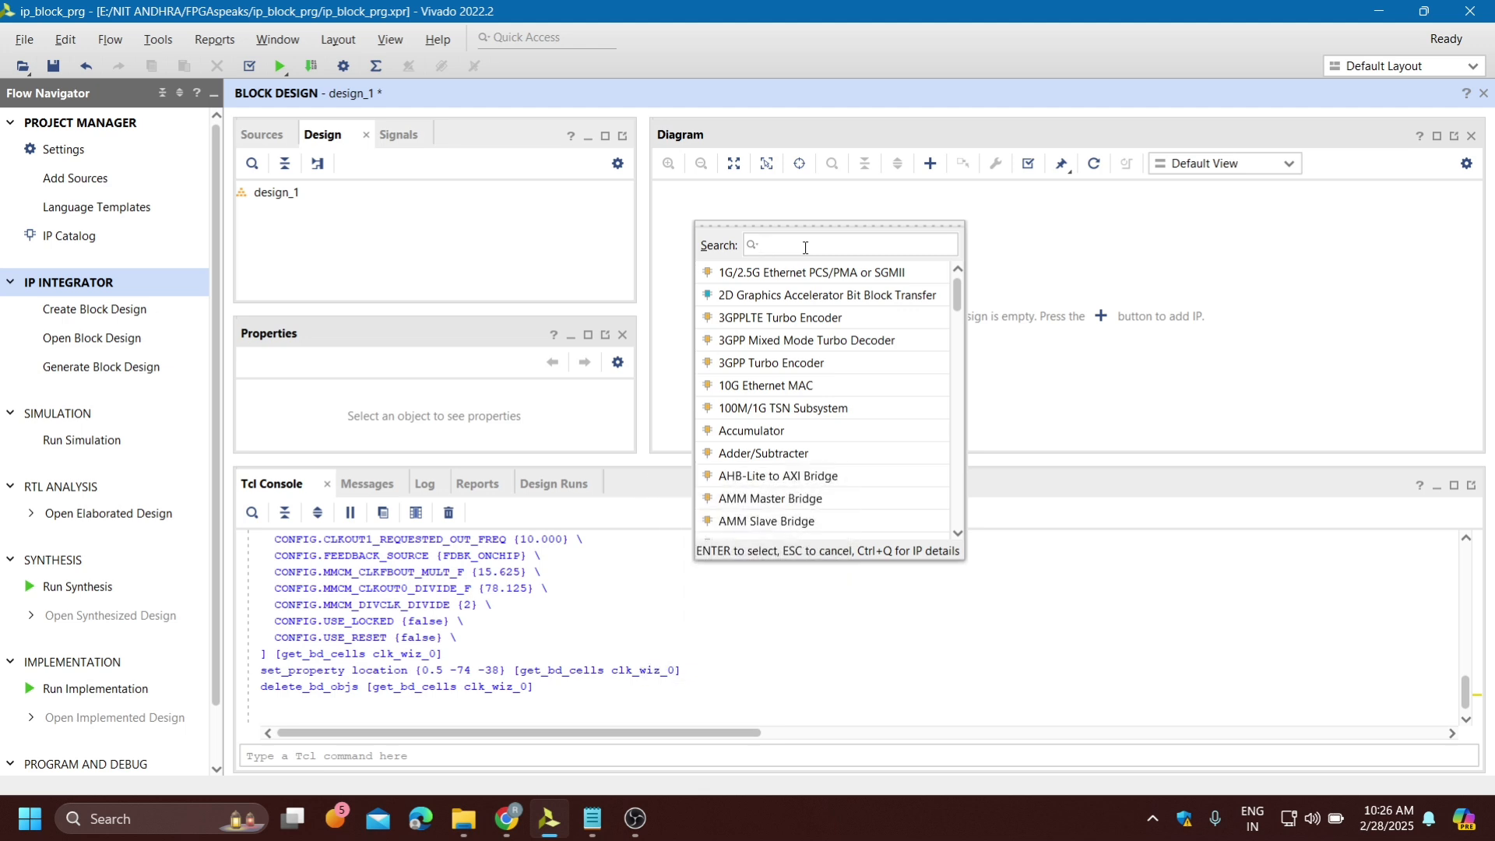
text(cloc)
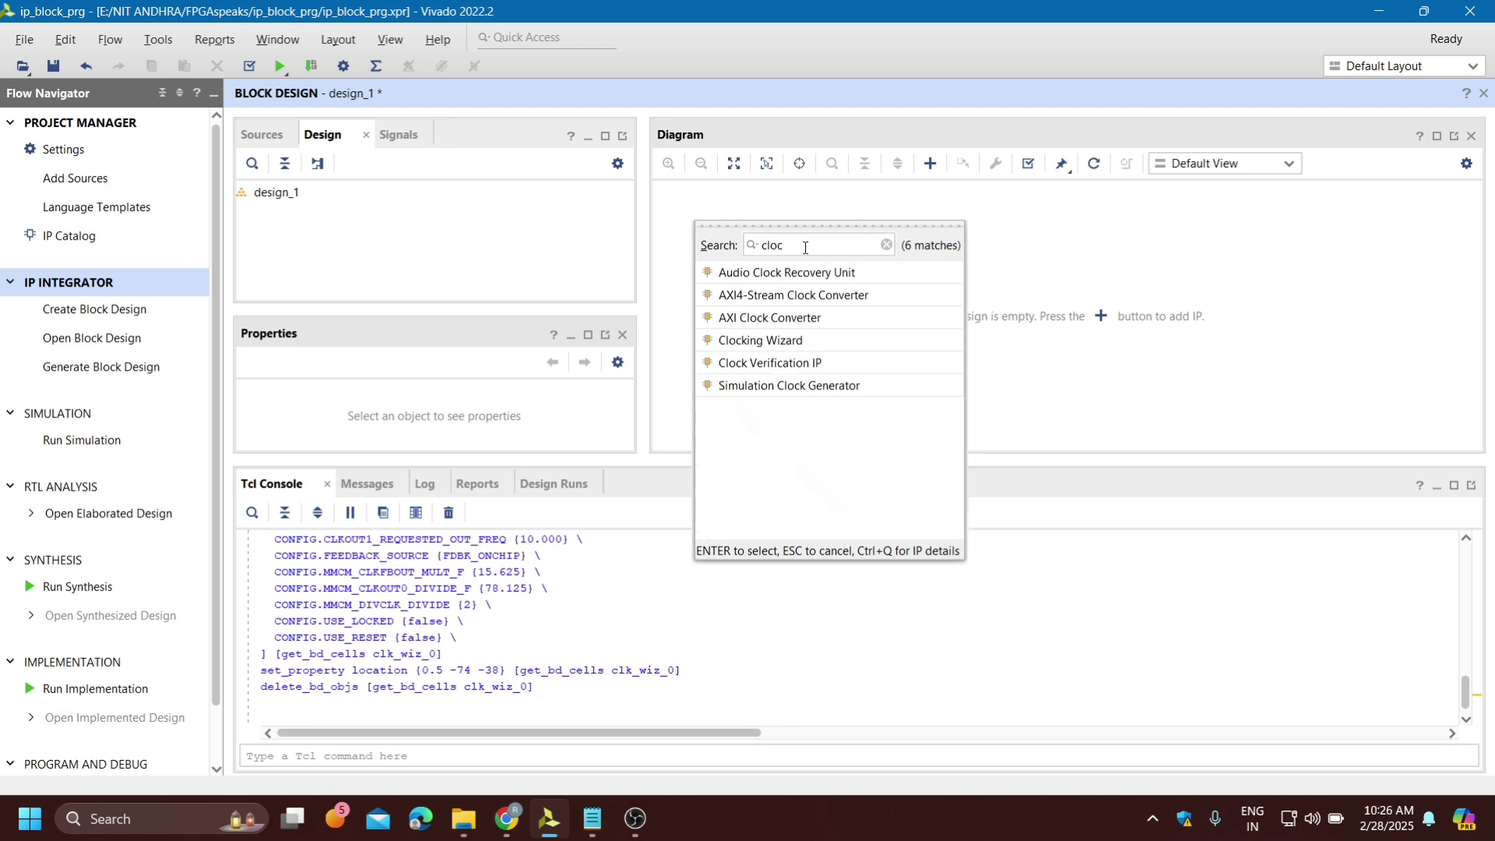
double_click(761, 343)
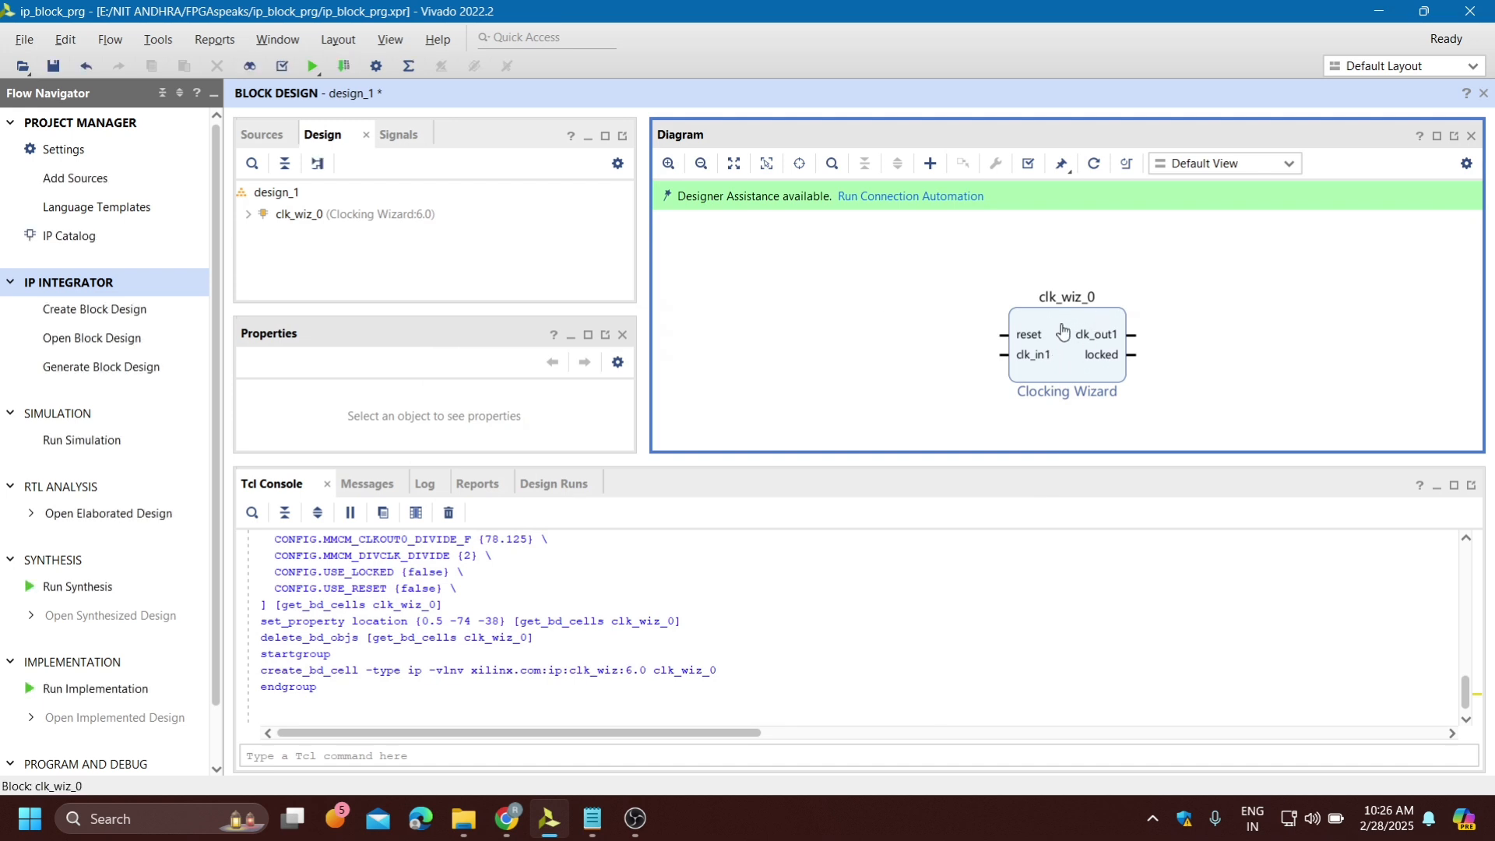
Open the Clocking Wizard block for customization and set the requested output frequency of clk_out1 to 10 MHz
double_click(1064, 330)
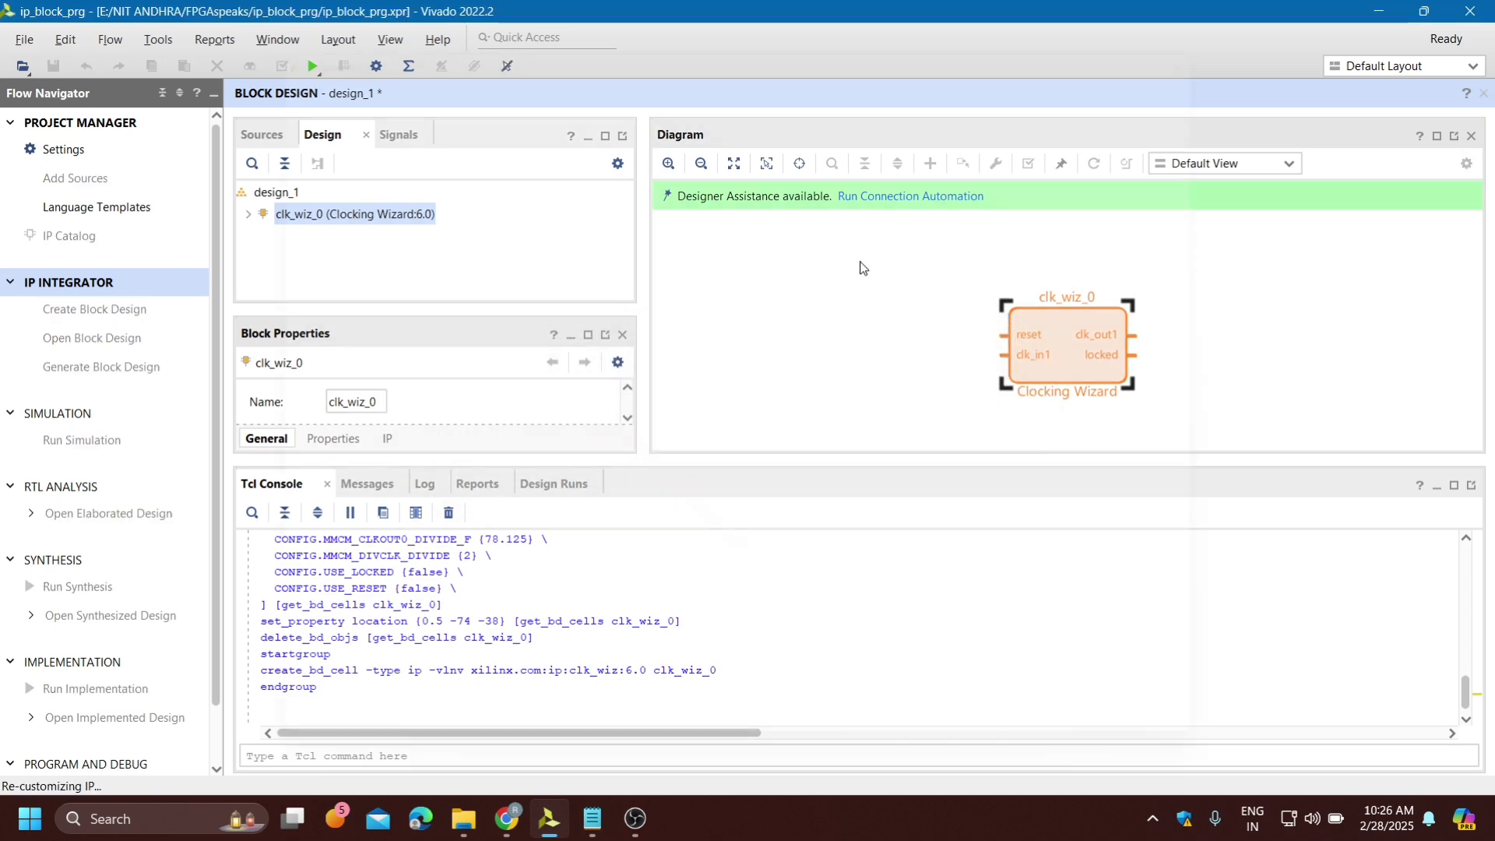
scroll(769, 335, down, 3)
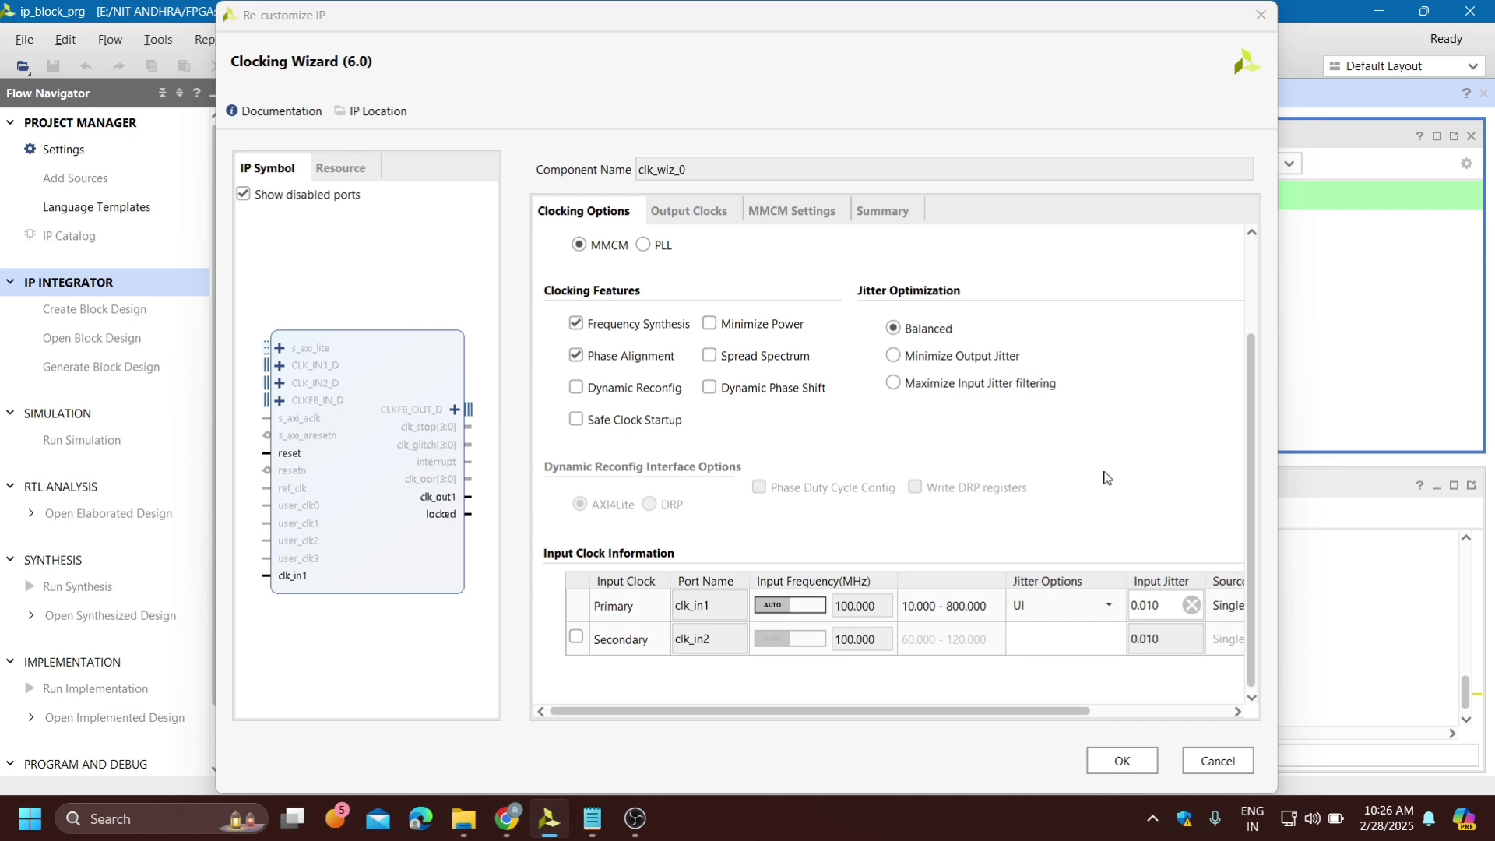
scroll(1136, 465, up, 3)
scroll(1136, 464, down, 3)
scroll(1136, 465, up, 3)
click(706, 216)
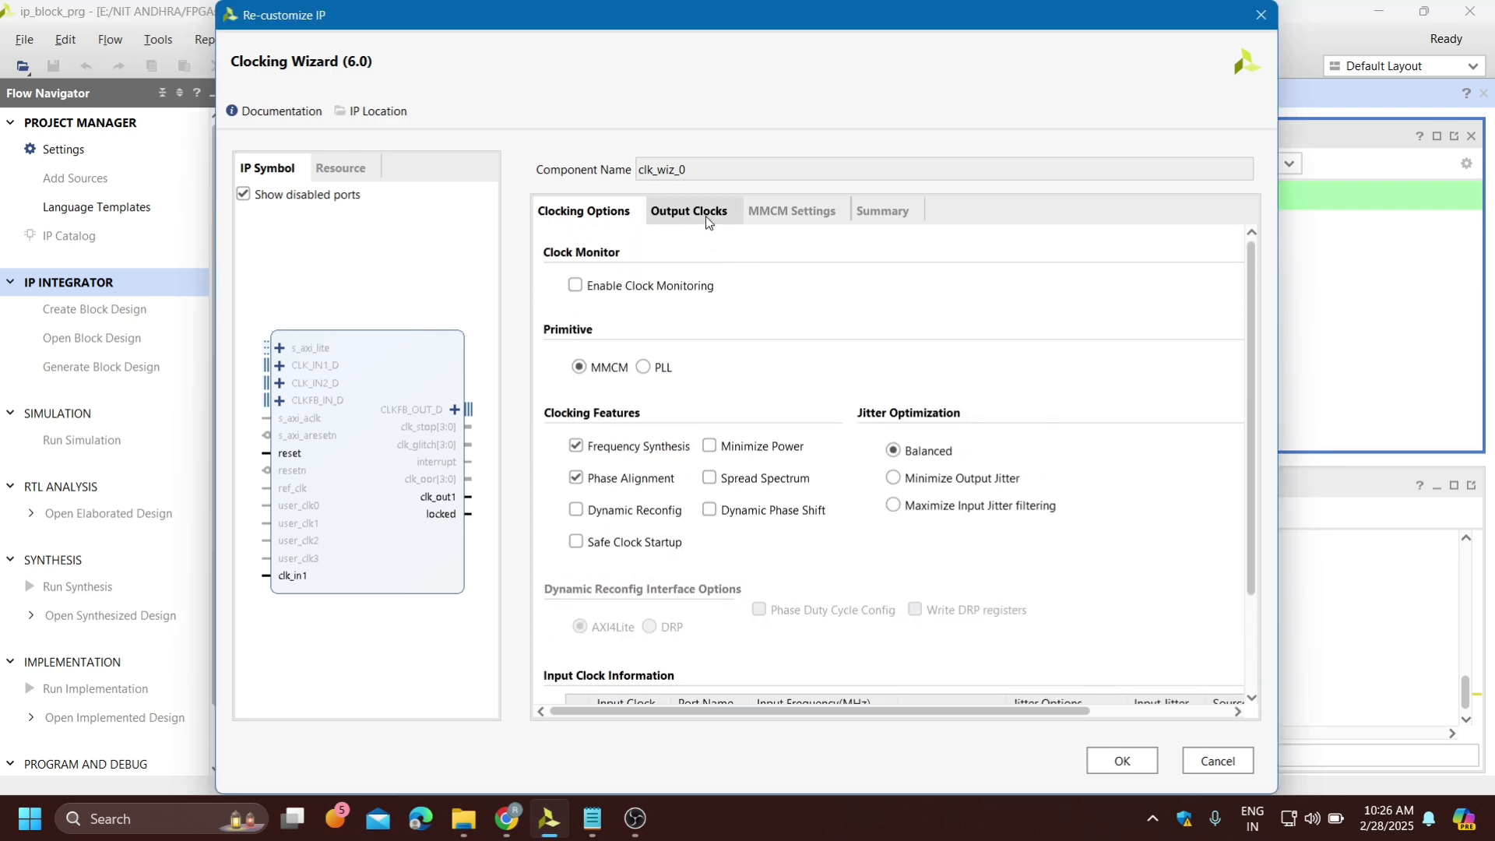
click(736, 301)
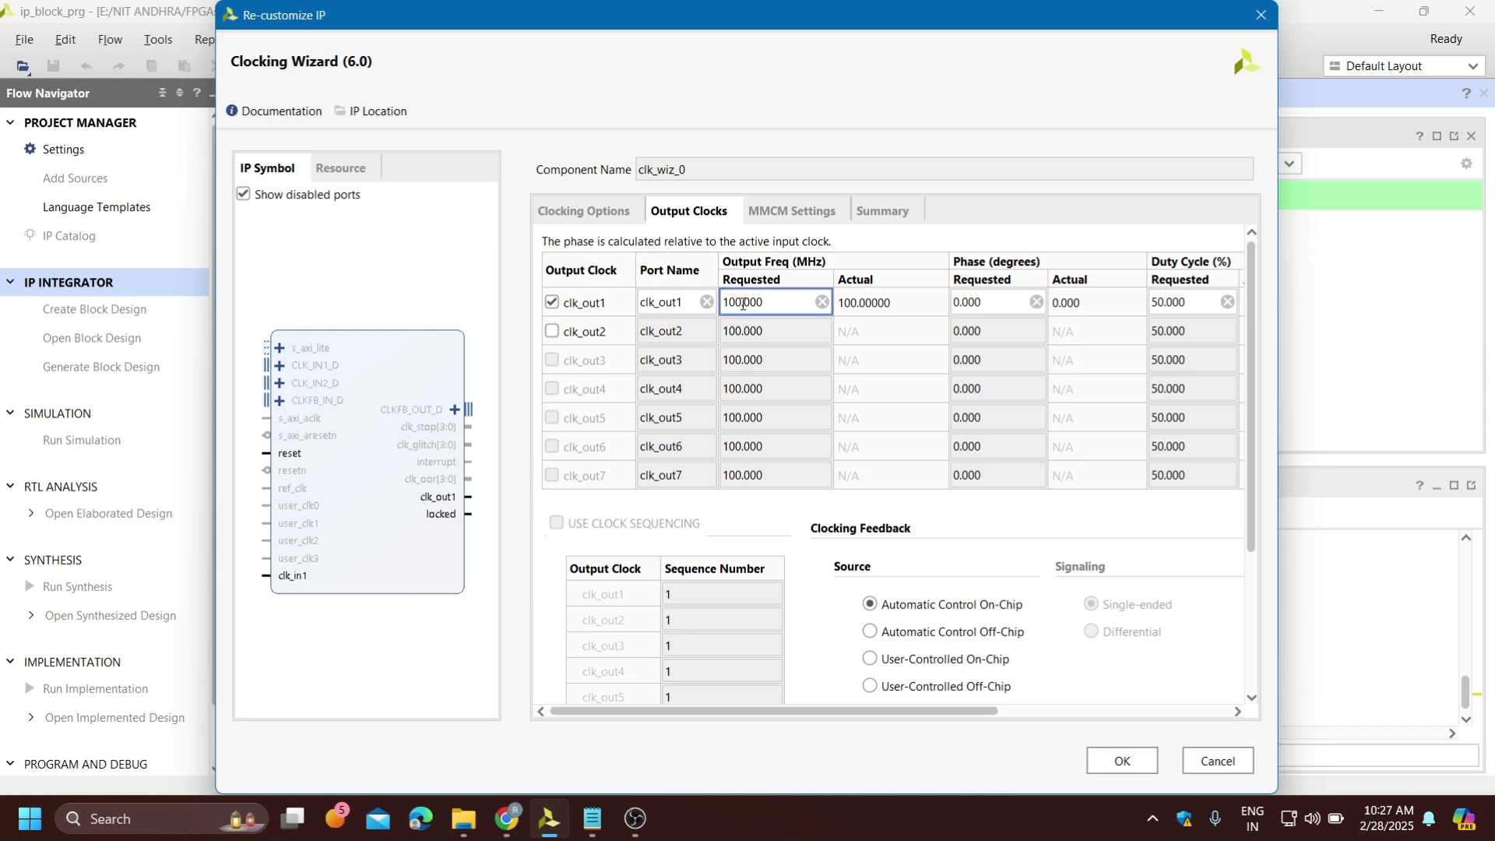
key(BackSpace)
key(BackSpace)
key(BackSpace)
text(5)
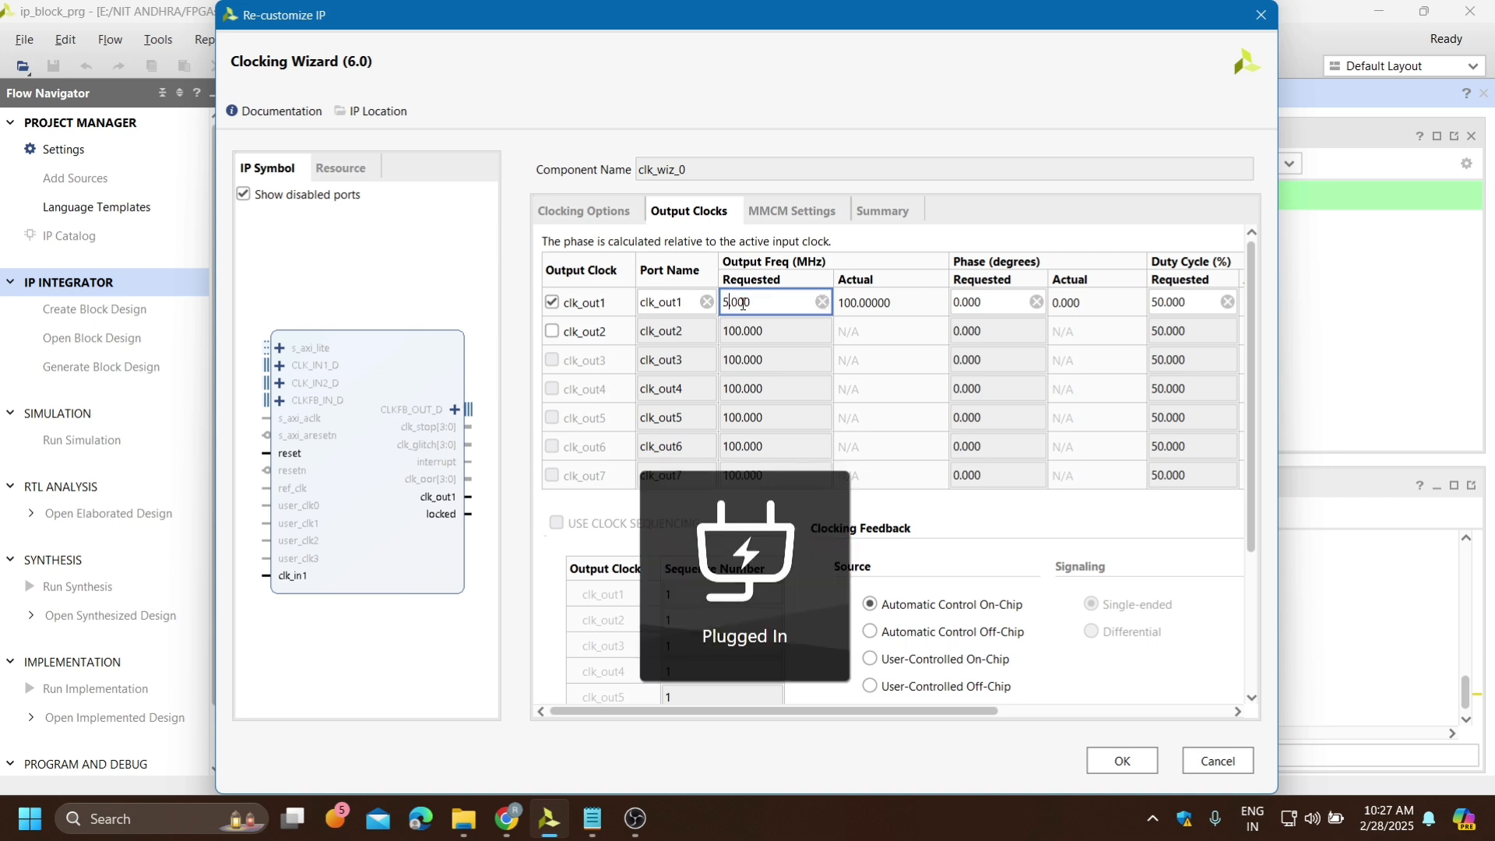
key(BackSpace)
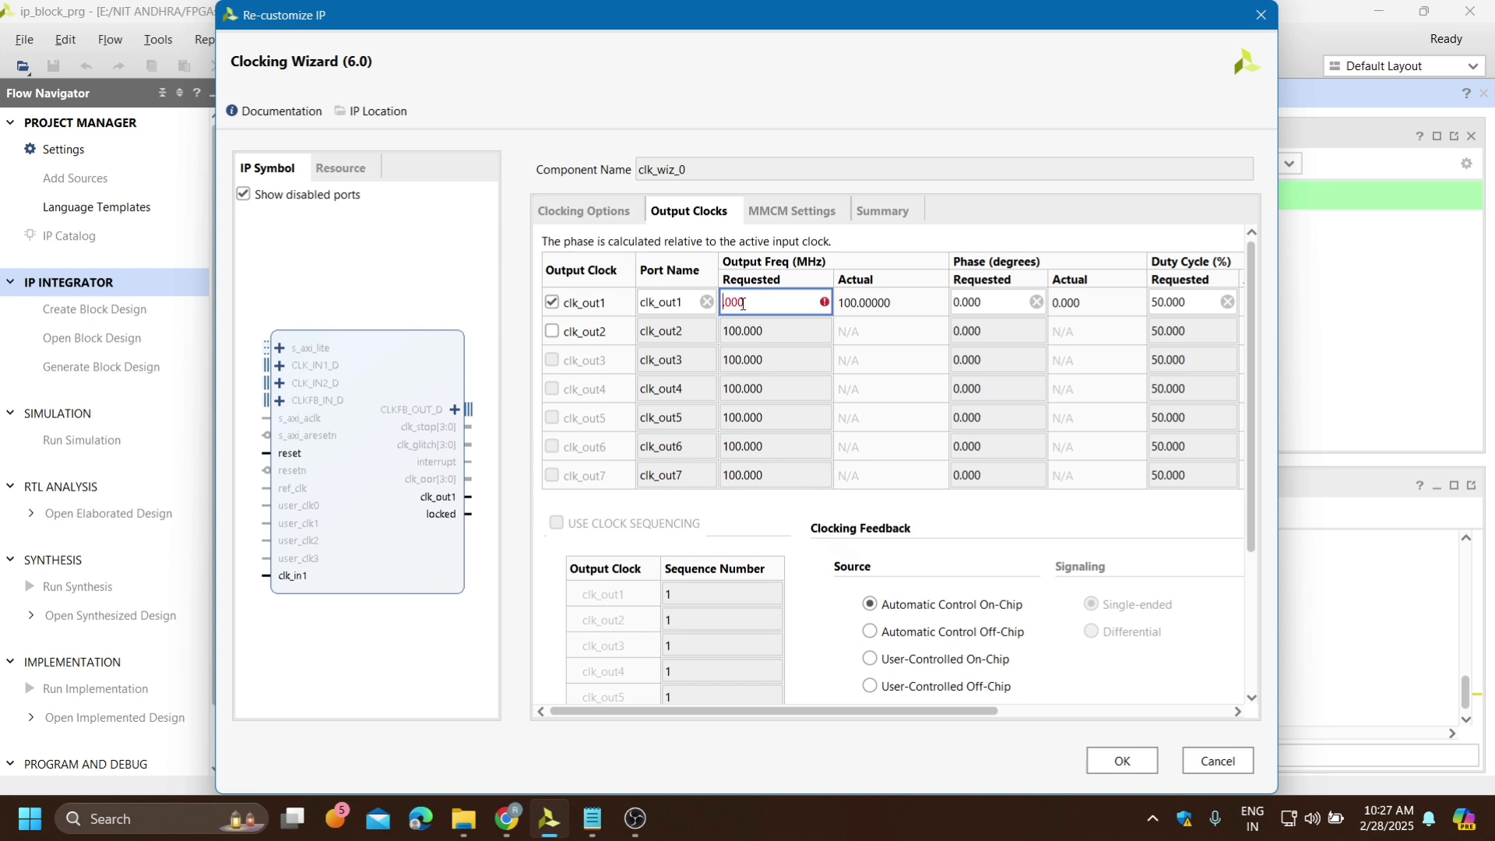
text(10)
Disable the Clocking Wizard's optional reset and locked ports and apply the customization
scroll(1194, 536, down, 5)
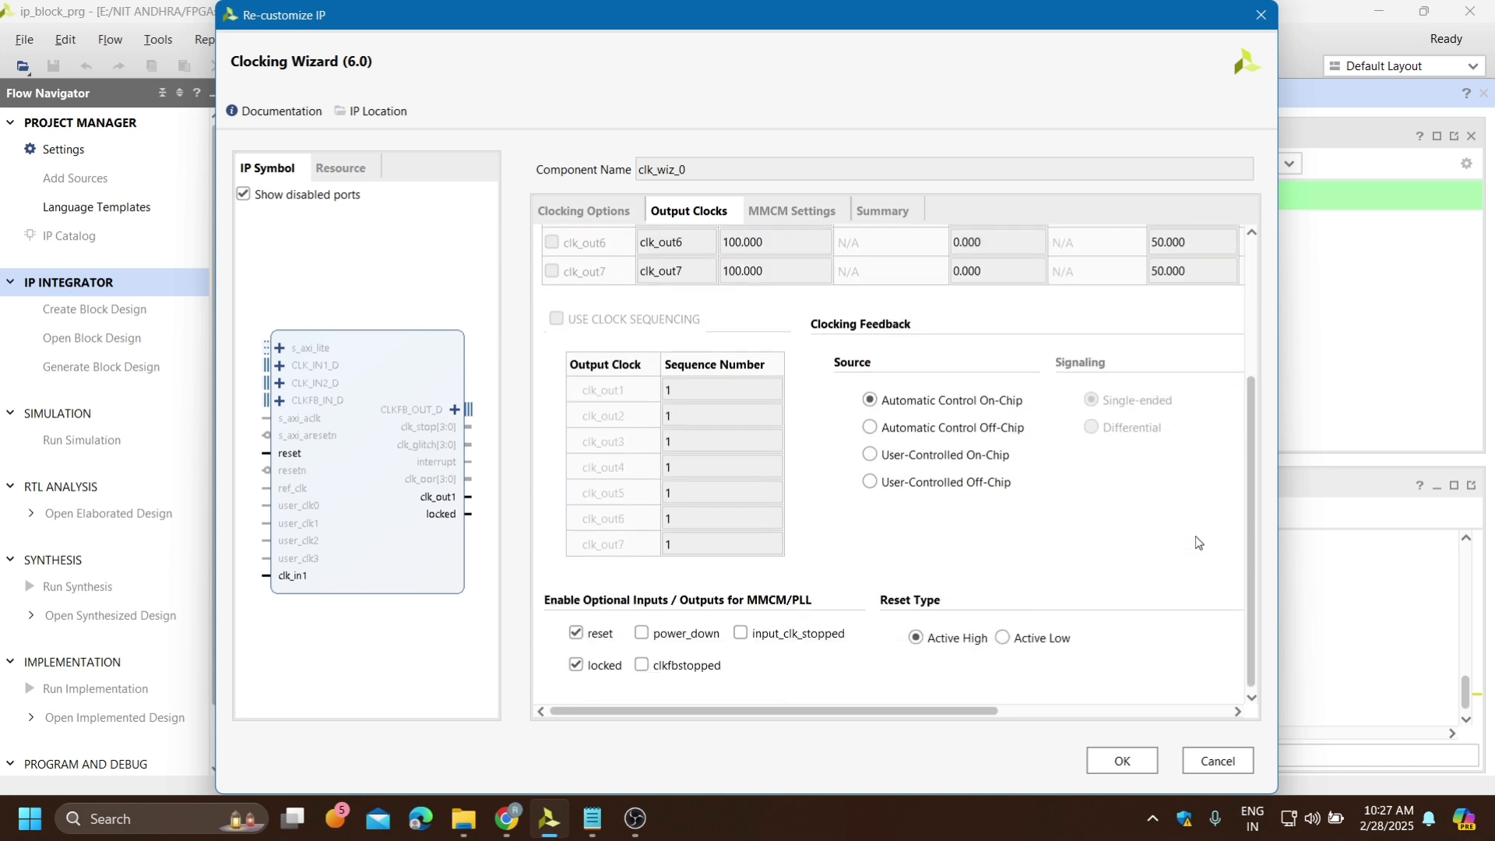
scroll(1194, 535, up, 3)
scroll(1194, 536, up, 2)
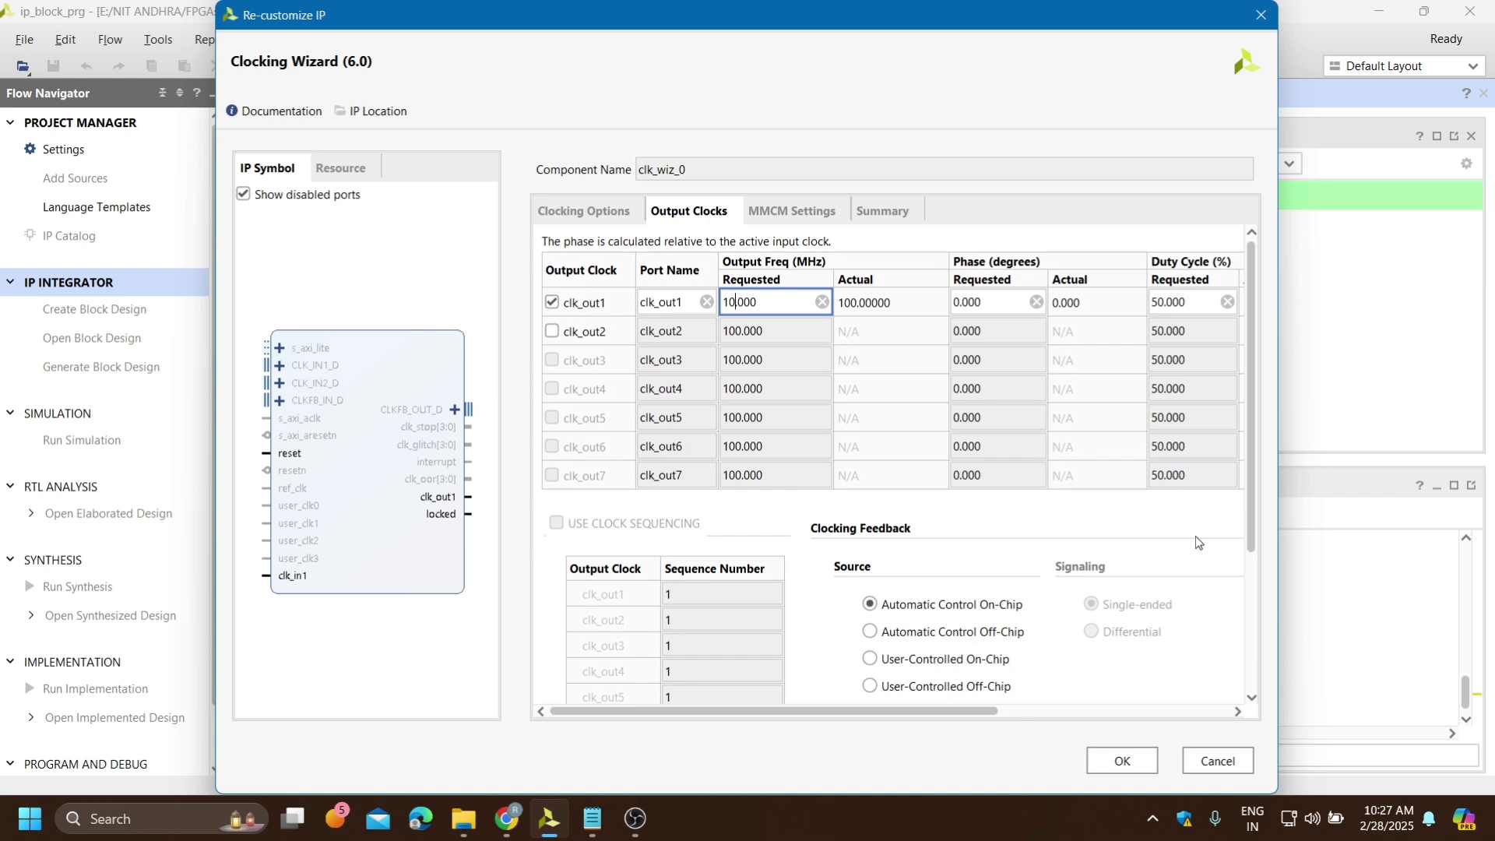
scroll(1194, 535, down, 5)
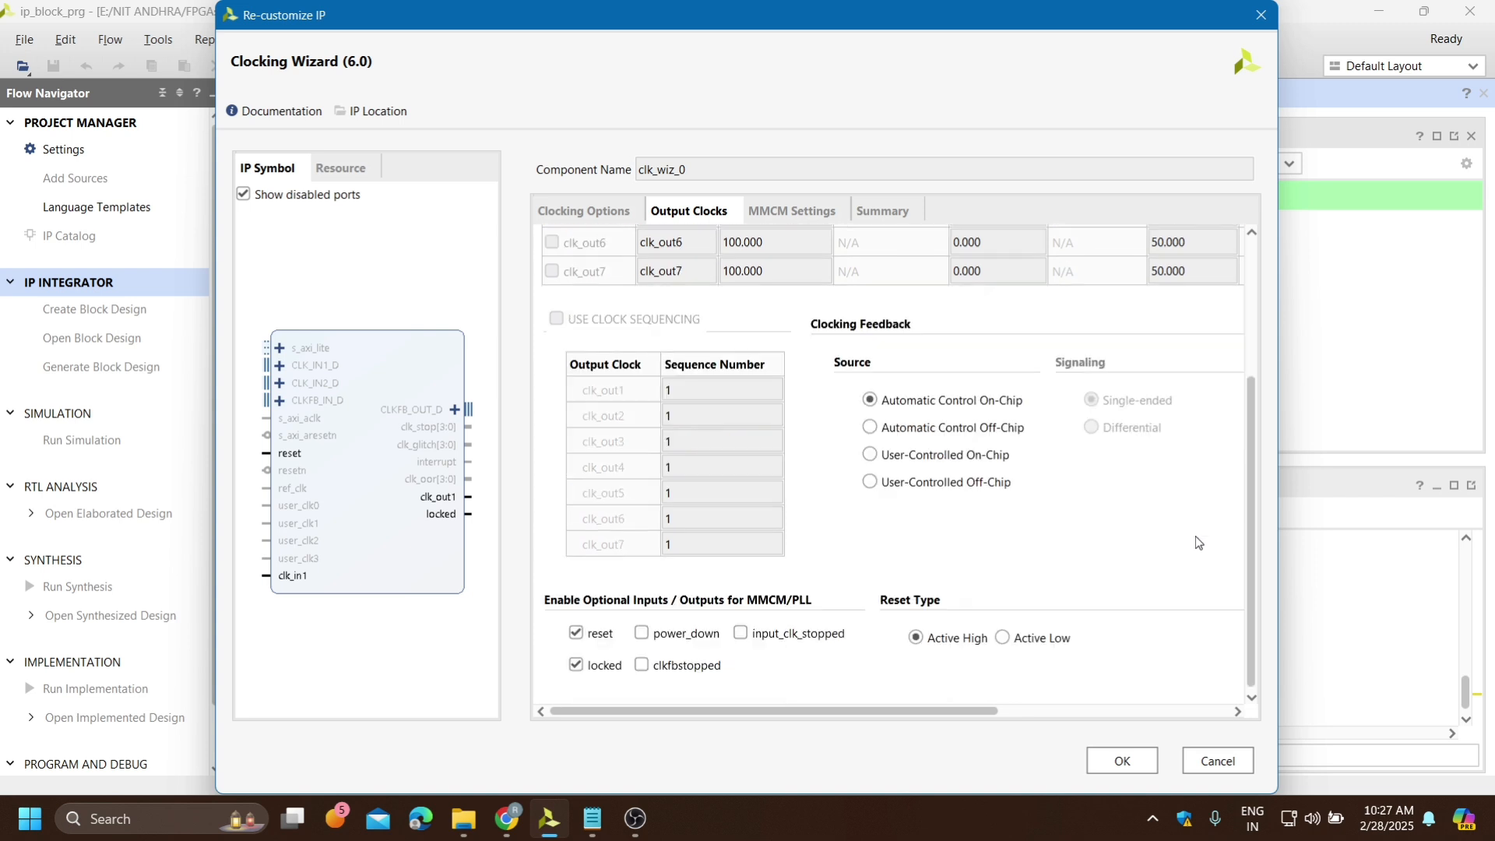
click(577, 634)
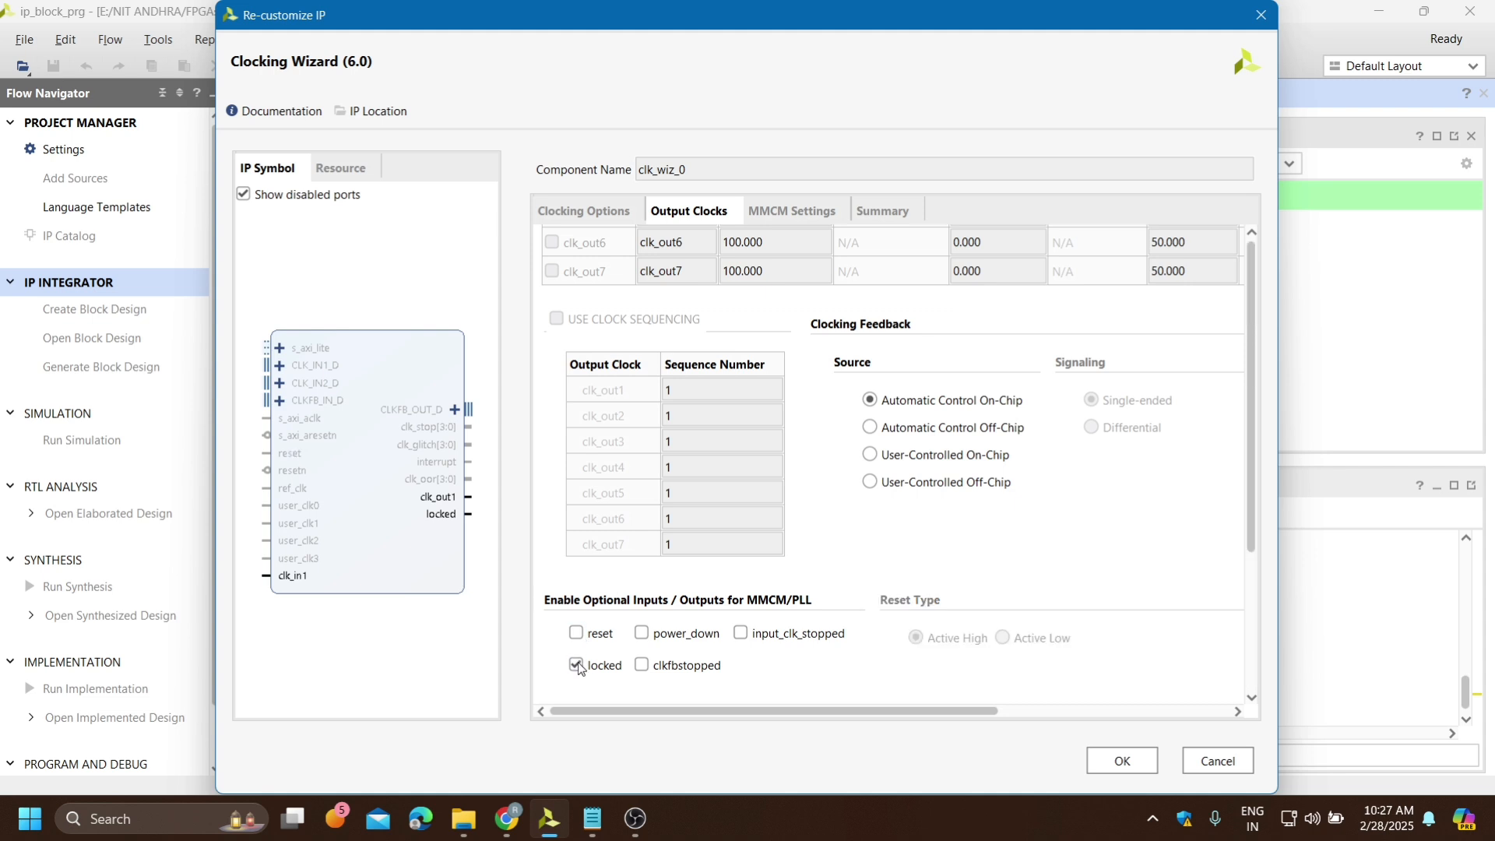
click(577, 665)
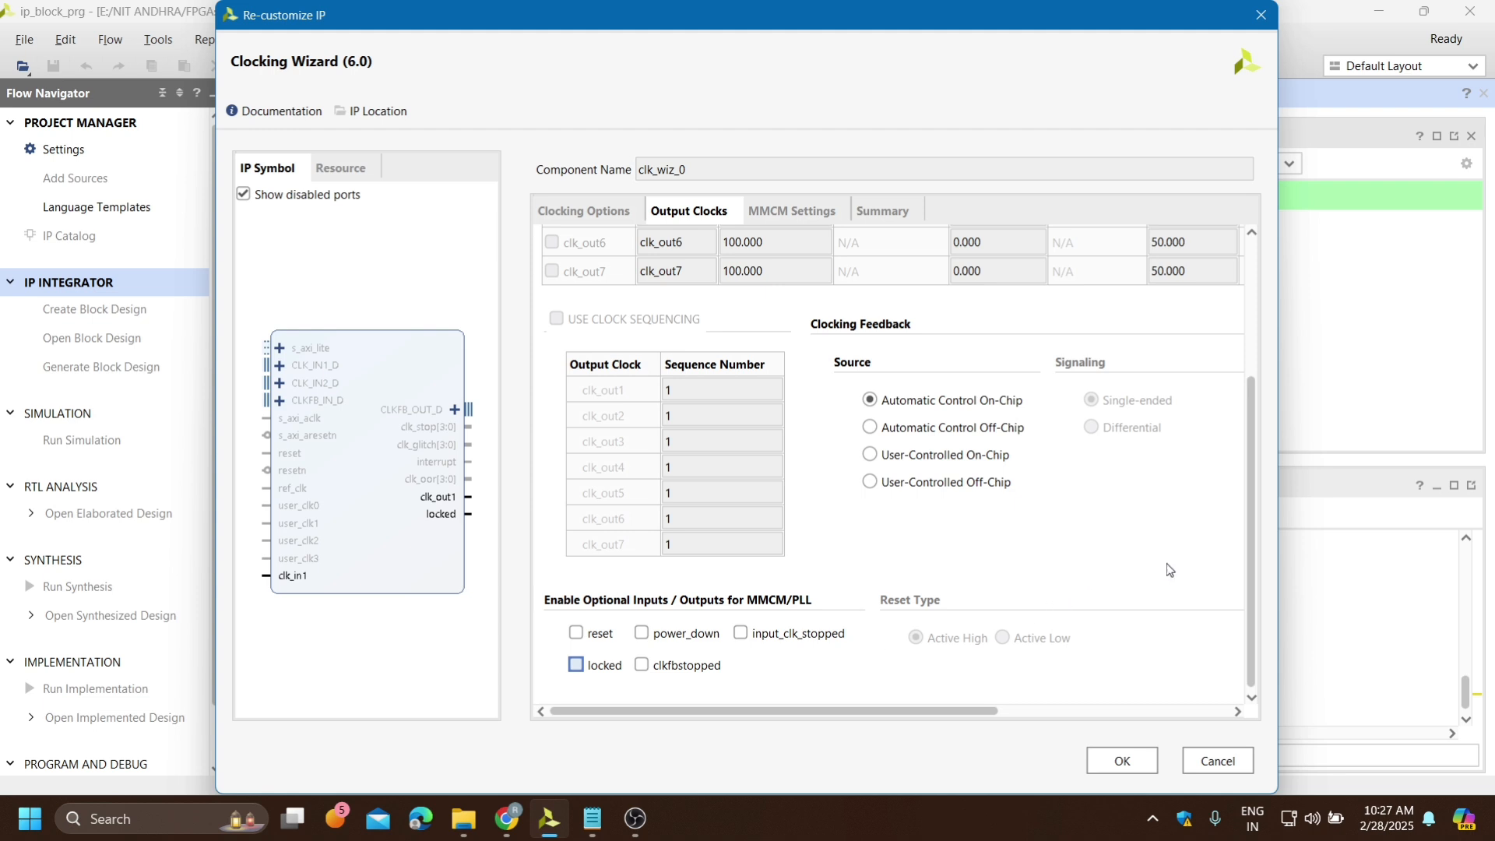
scroll(1168, 569, up, 3)
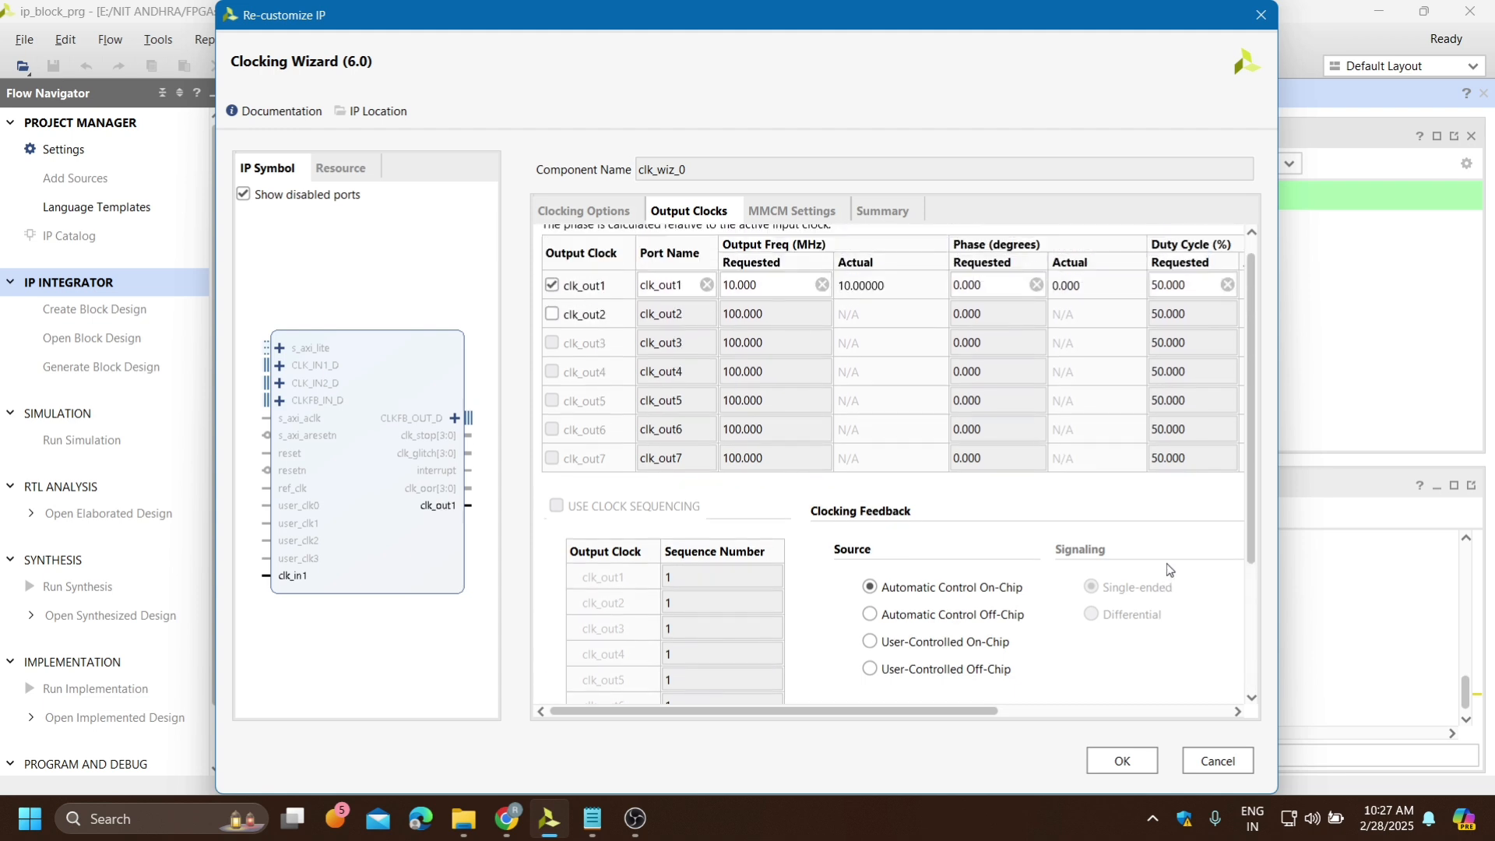
click(1123, 760)
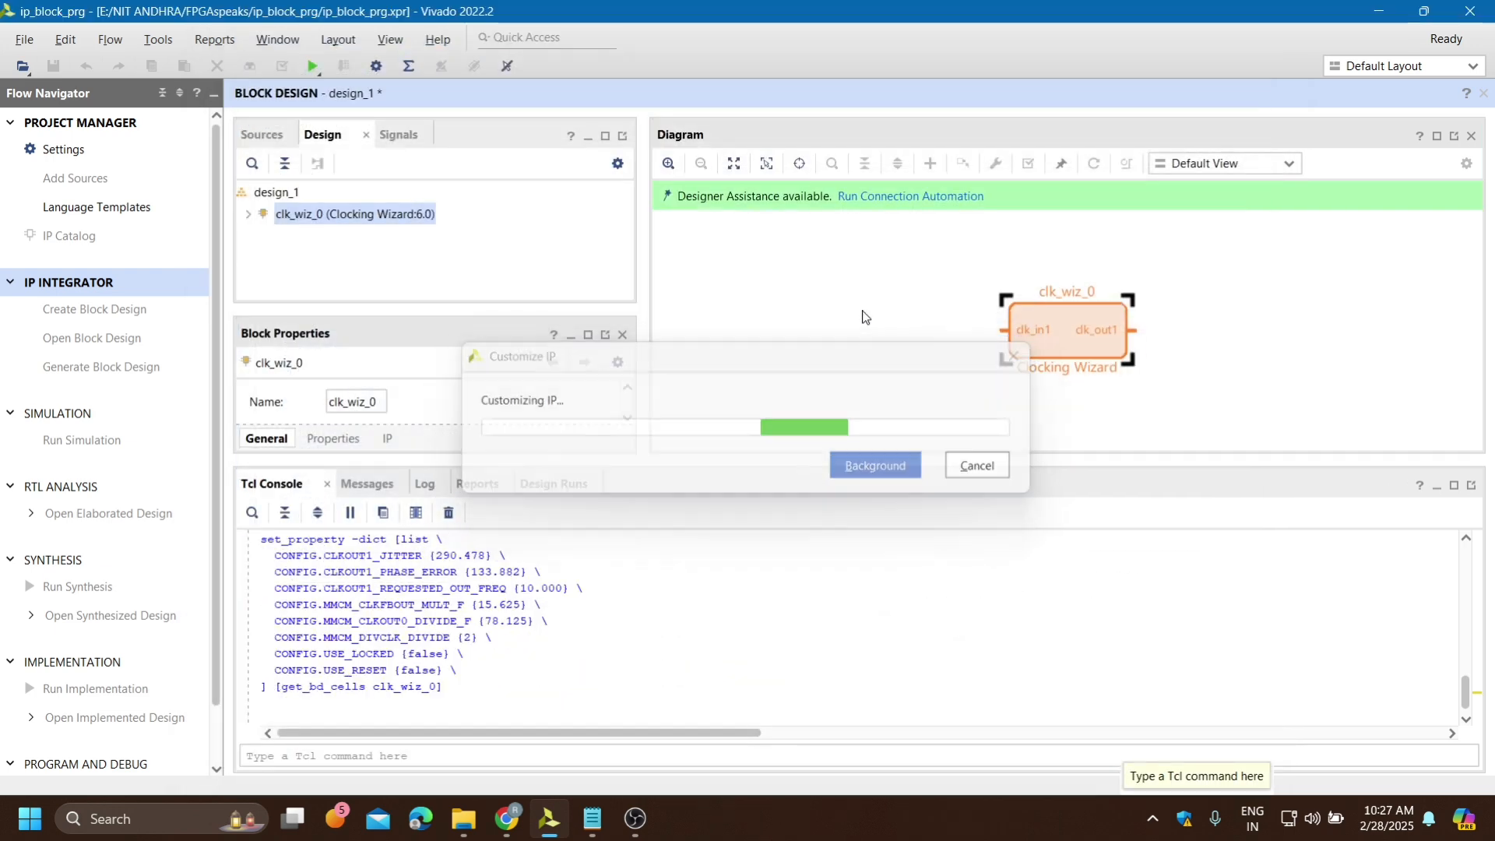
click(932, 343)
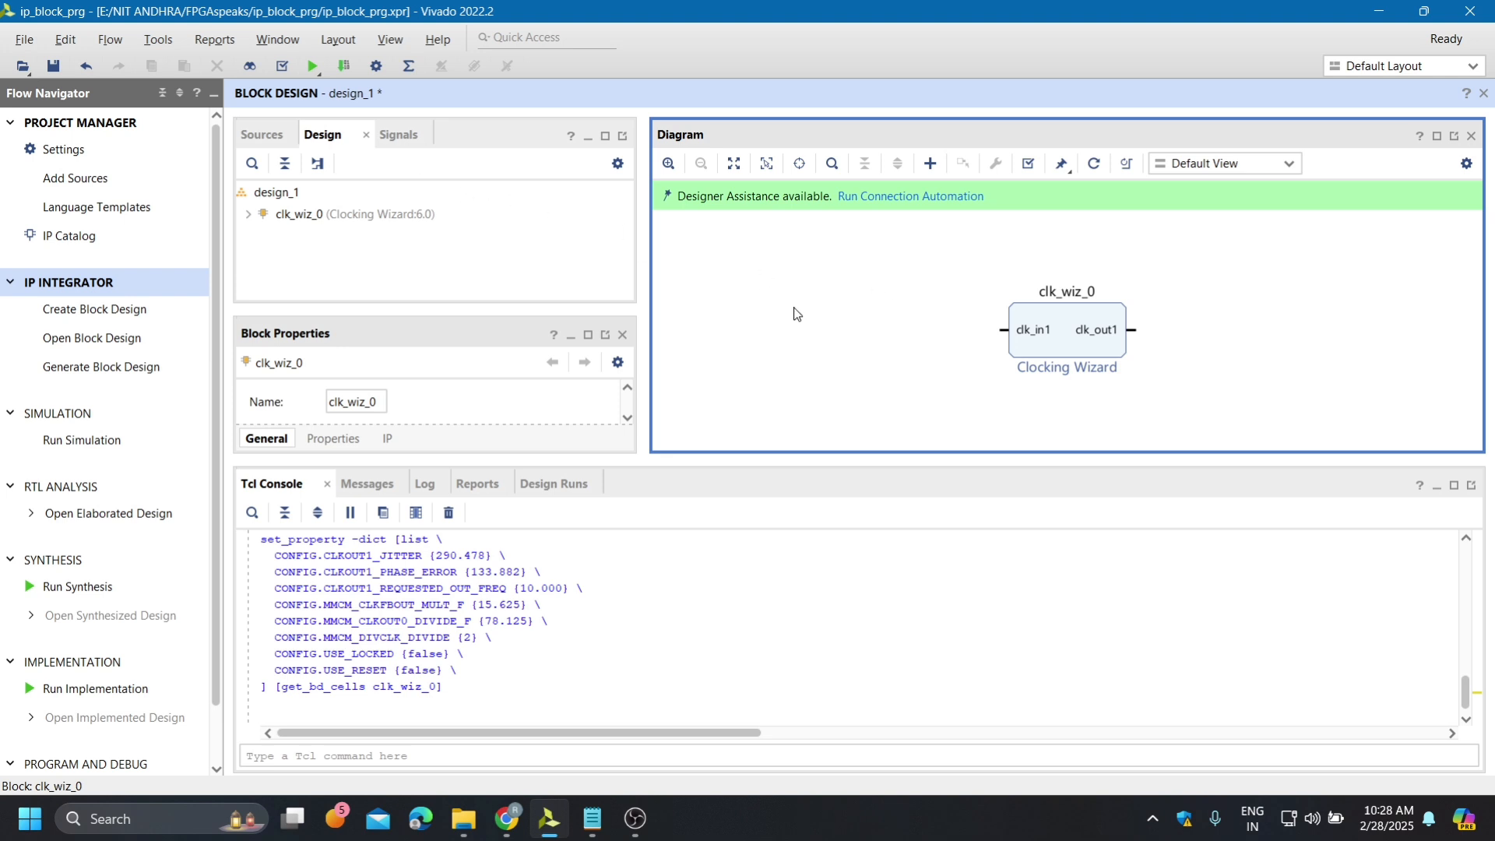
Create a Verilog design source named clk_10_1 local to the project, keeping its module definition without any I/O ports
click(264, 134)
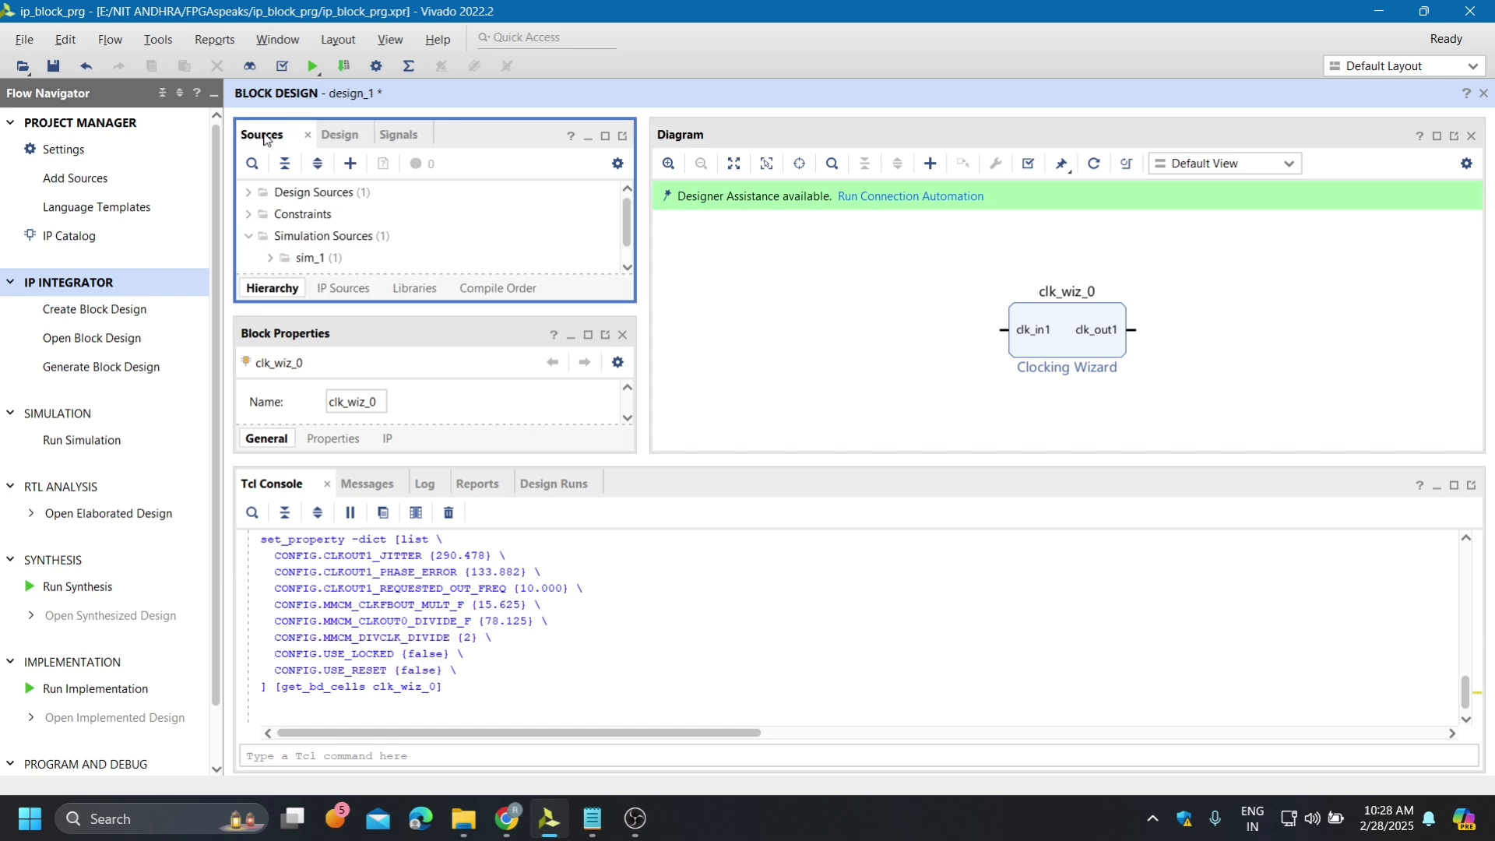
click(351, 165)
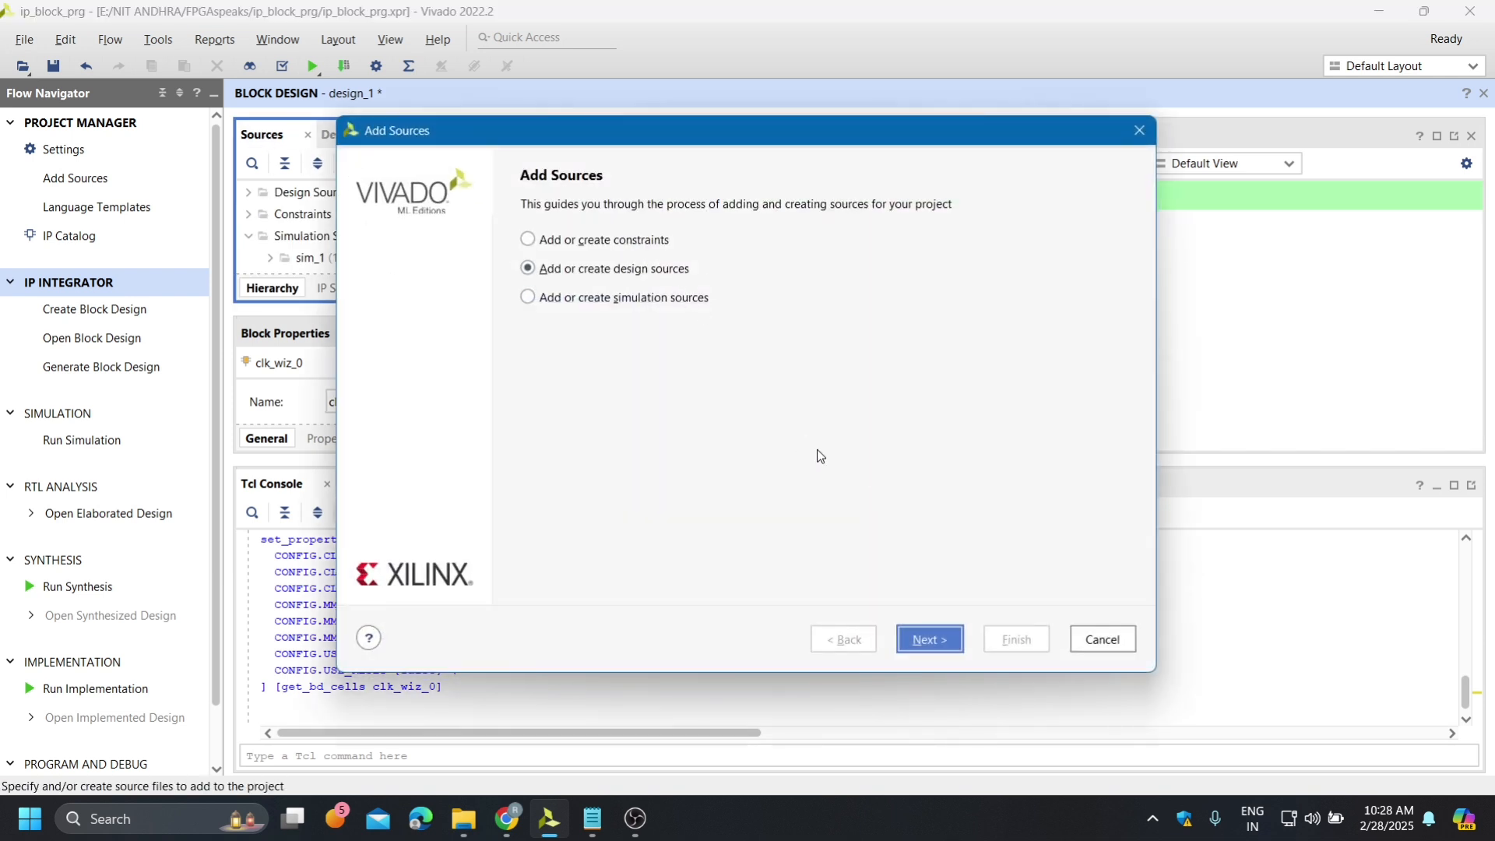
click(927, 634)
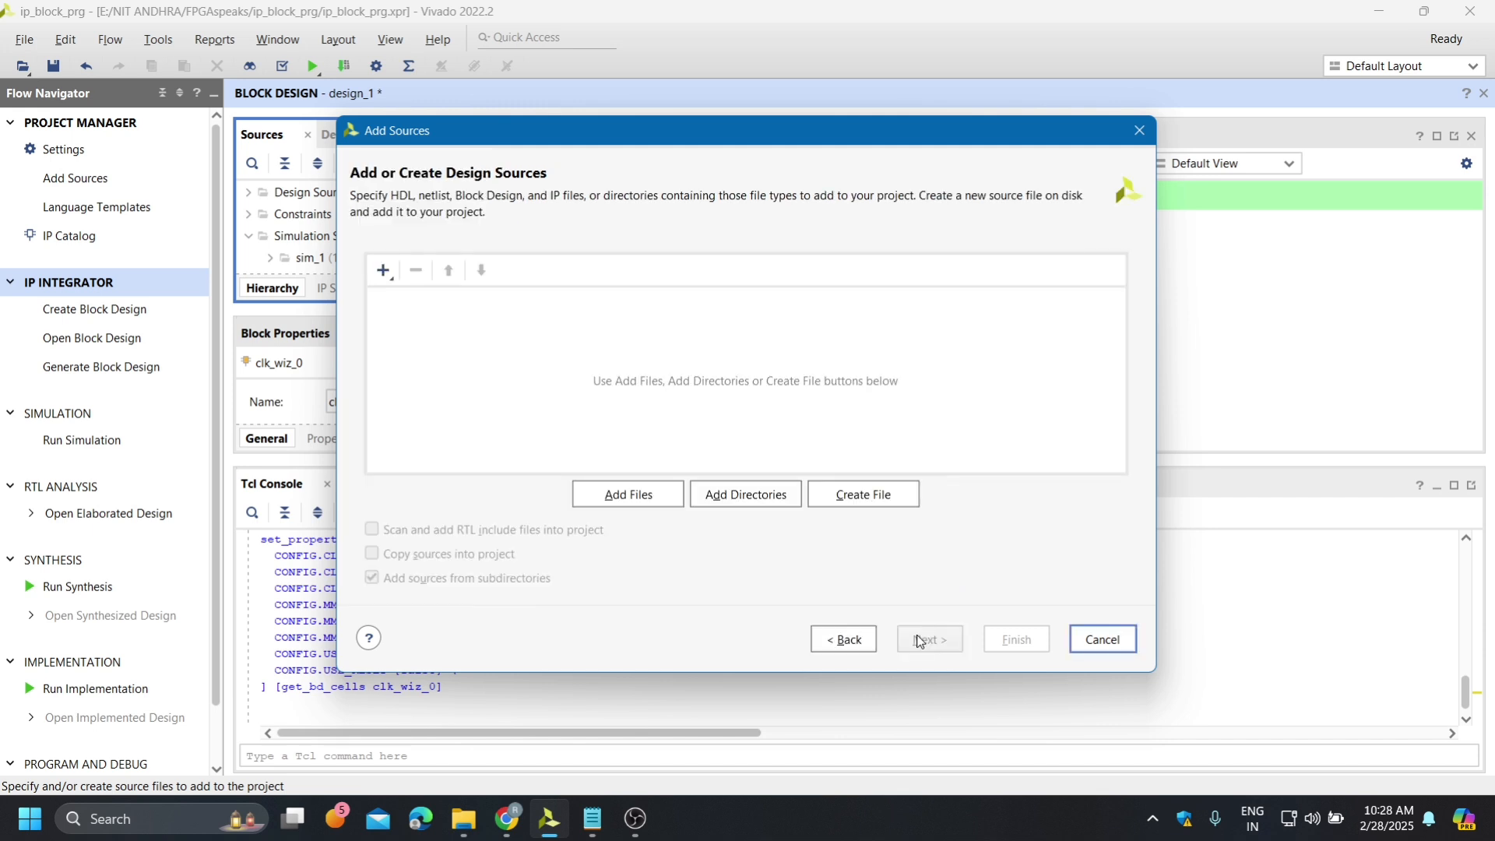
click(839, 501)
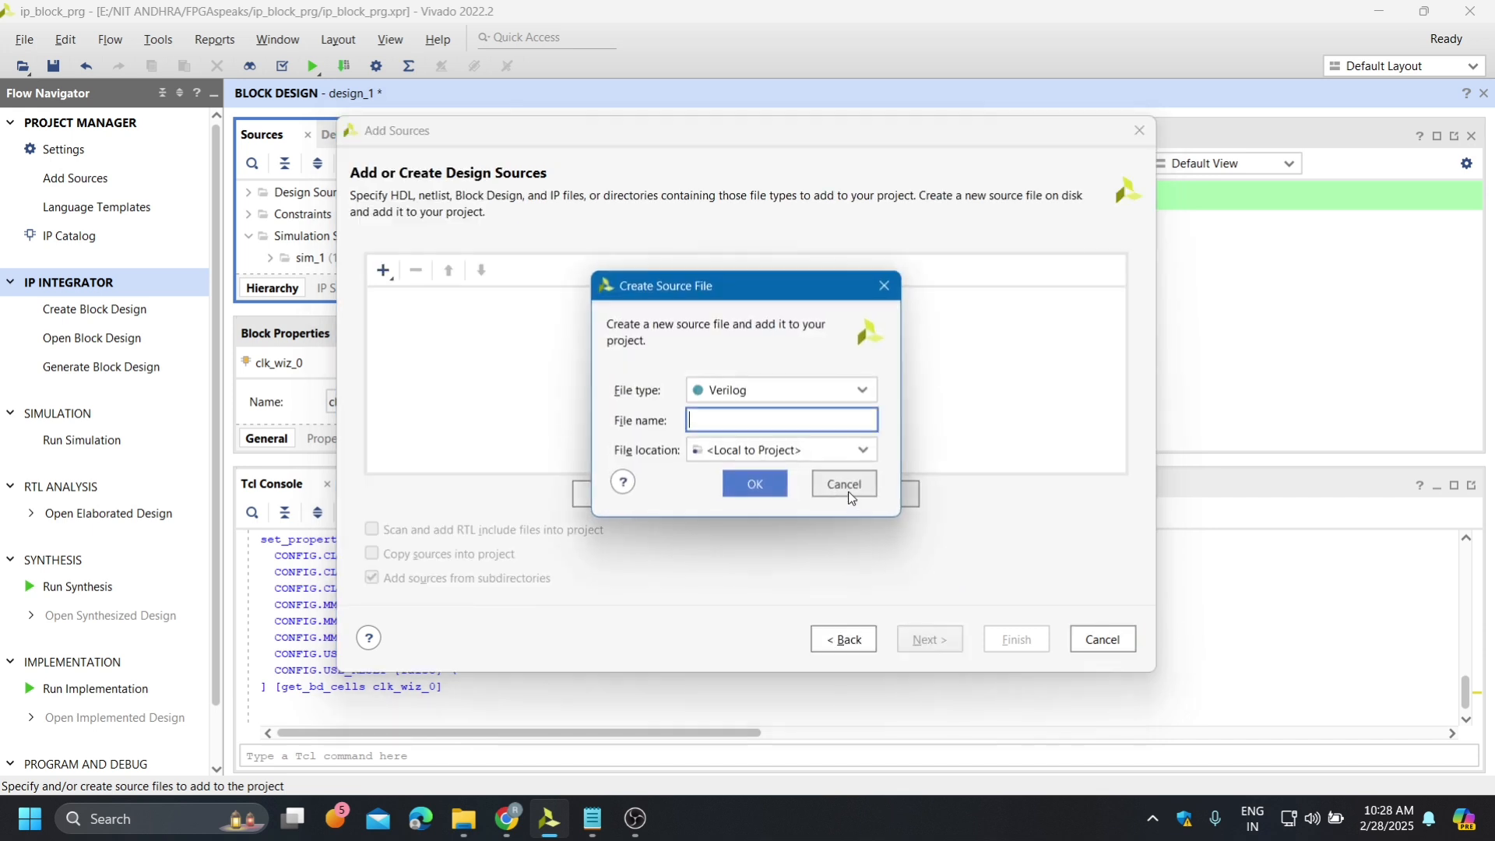
text(clk_10_1)
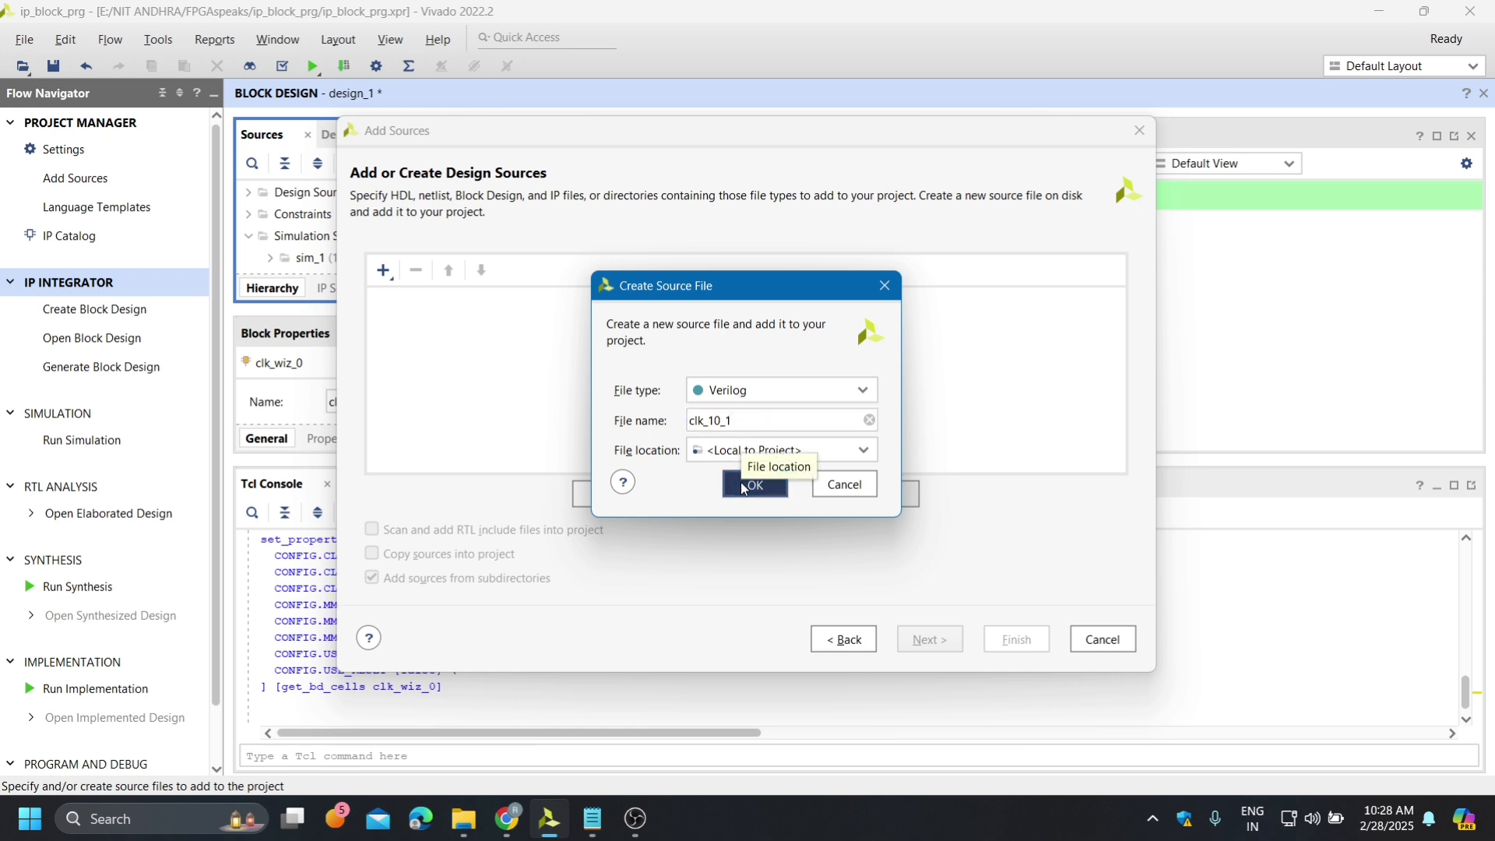
click(742, 486)
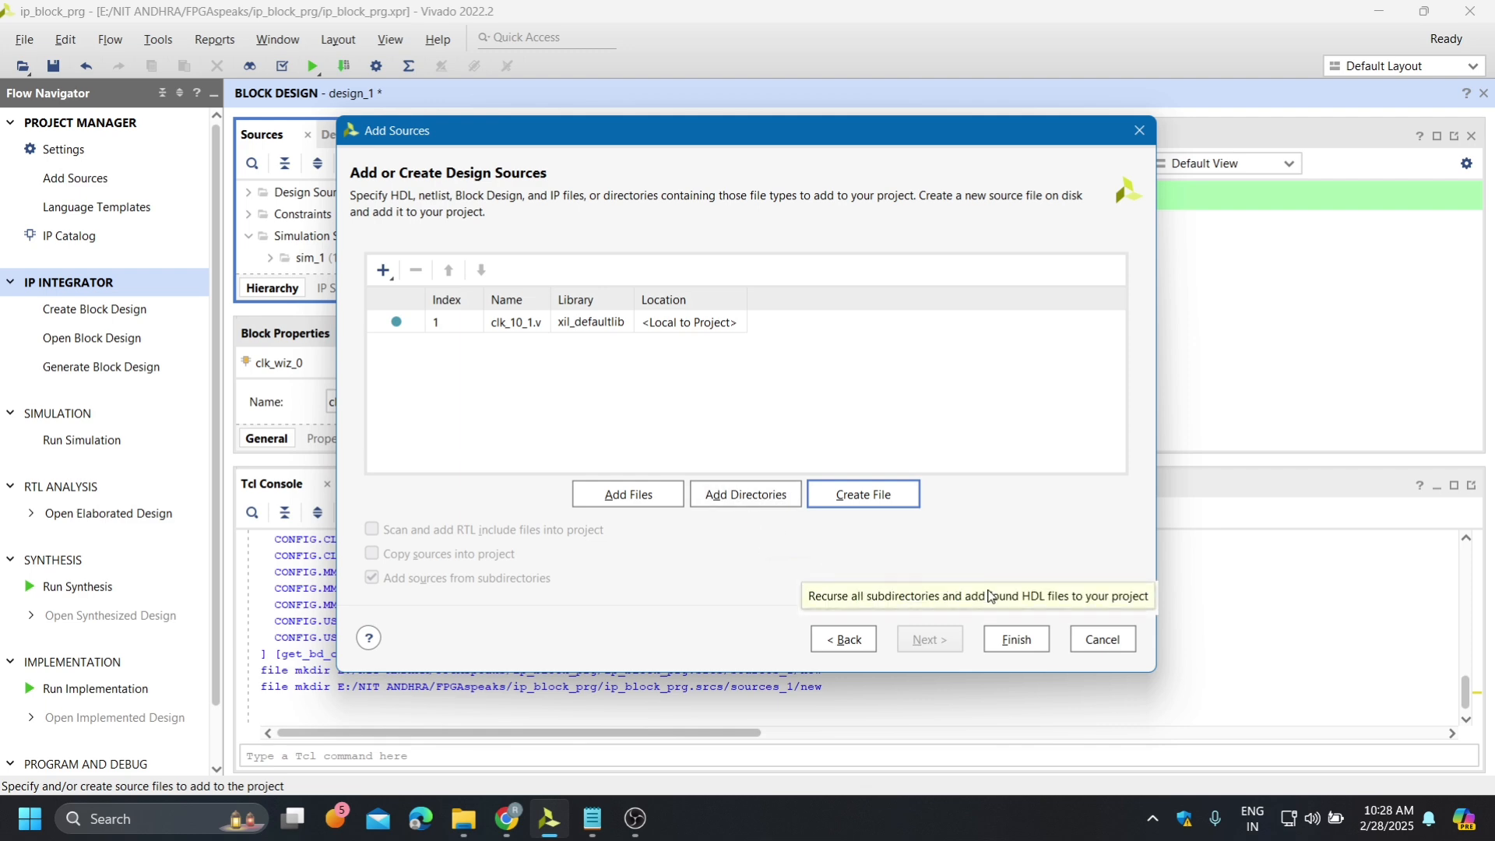
click(1015, 640)
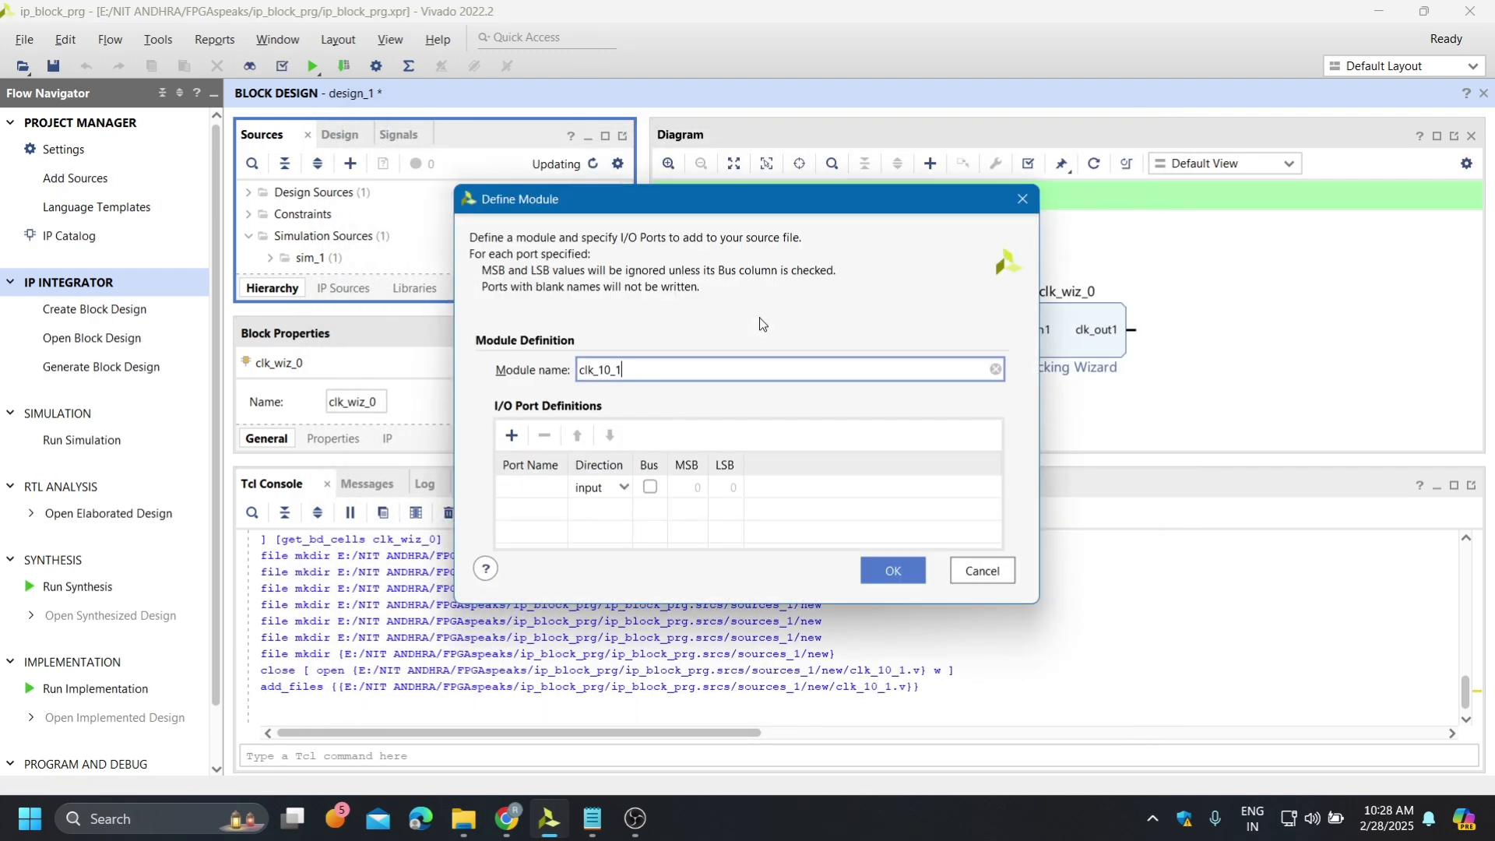
click(888, 571)
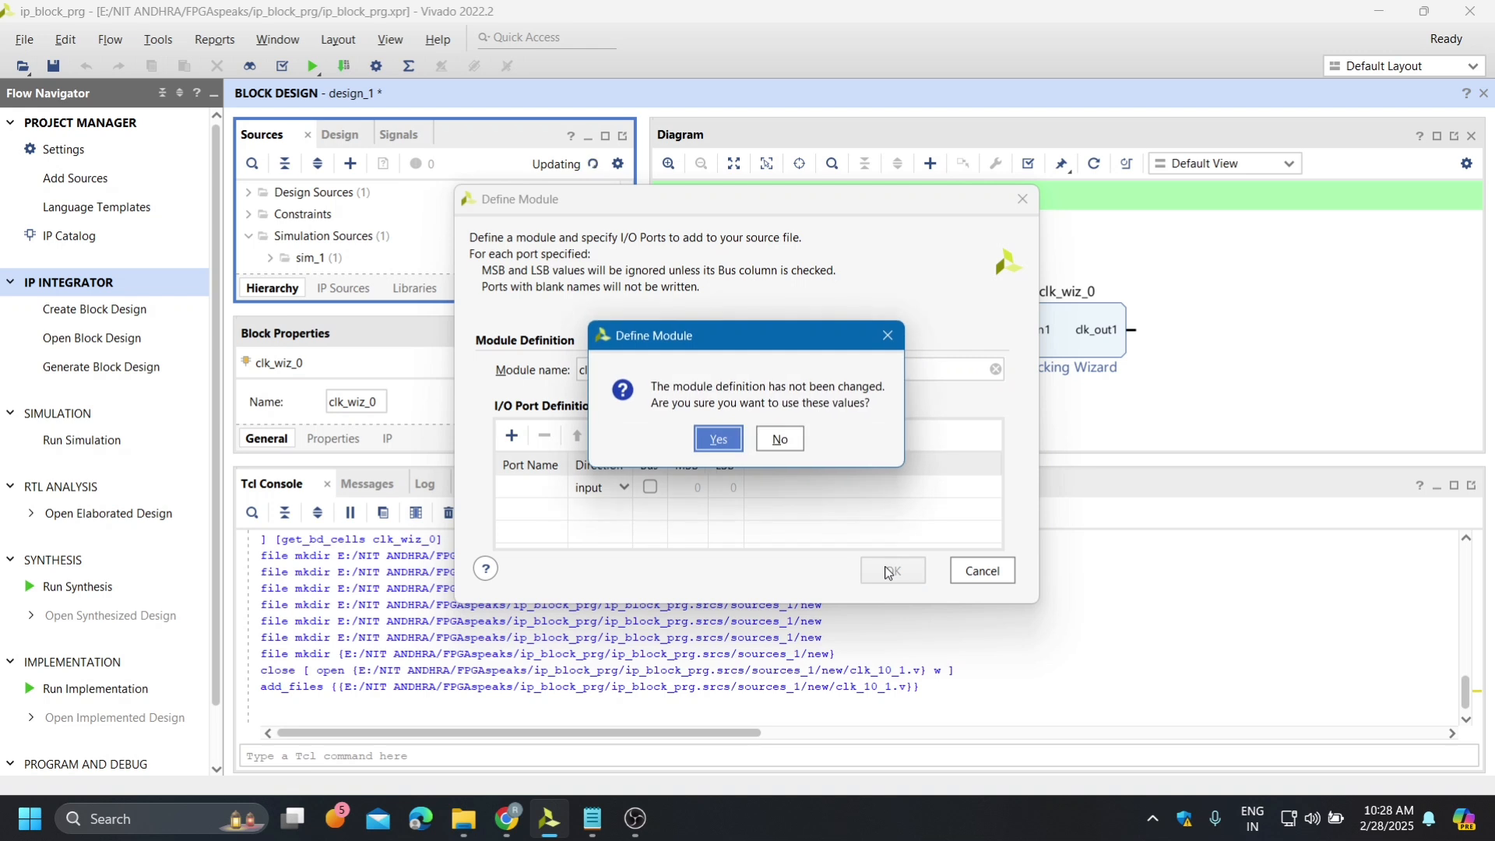
click(710, 442)
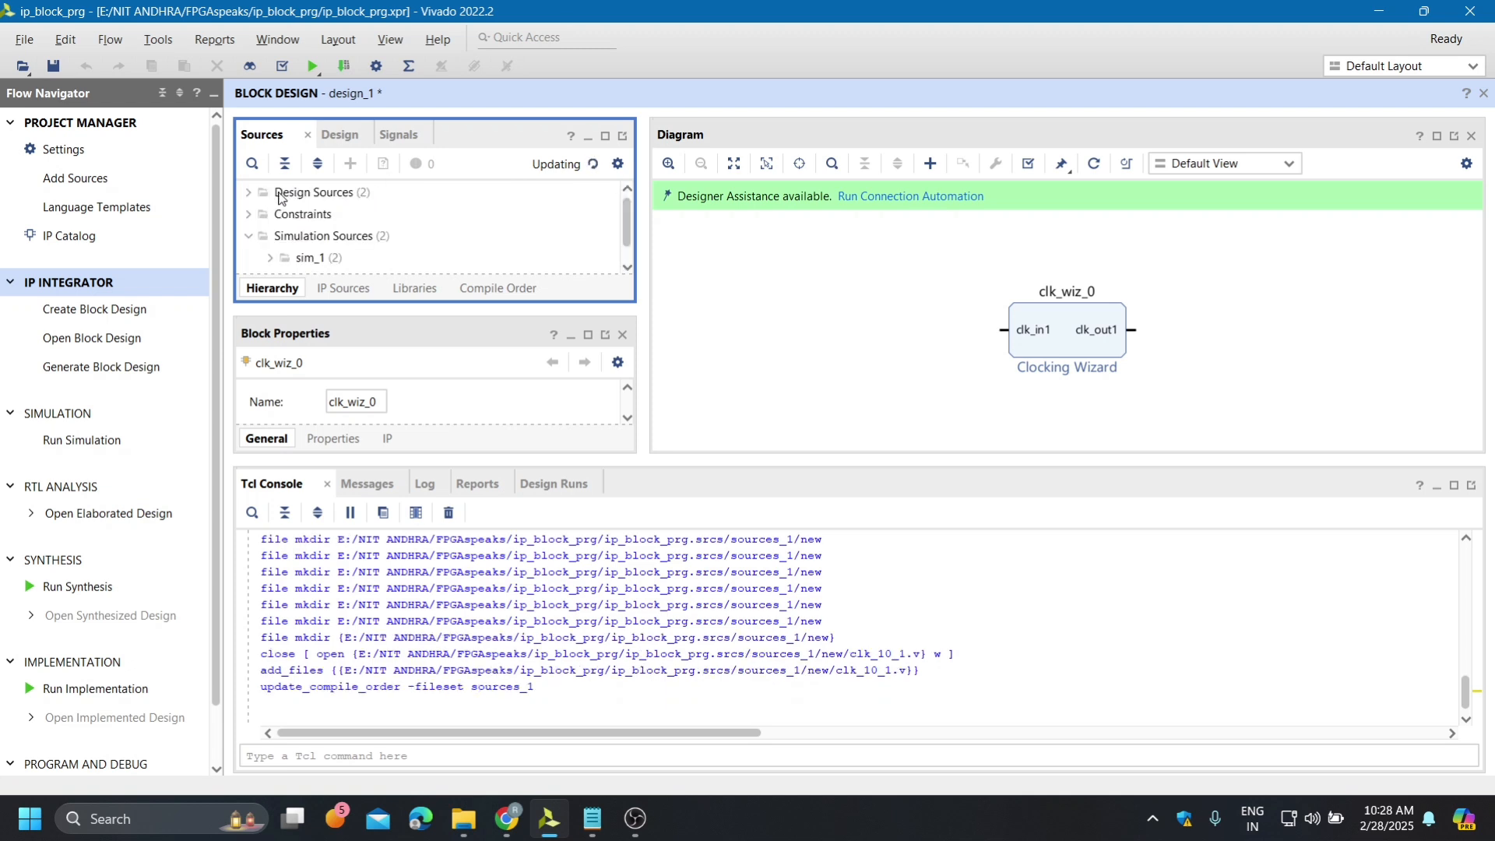
Open the clk_10_1 source file from the design sources in the code editor
click(248, 192)
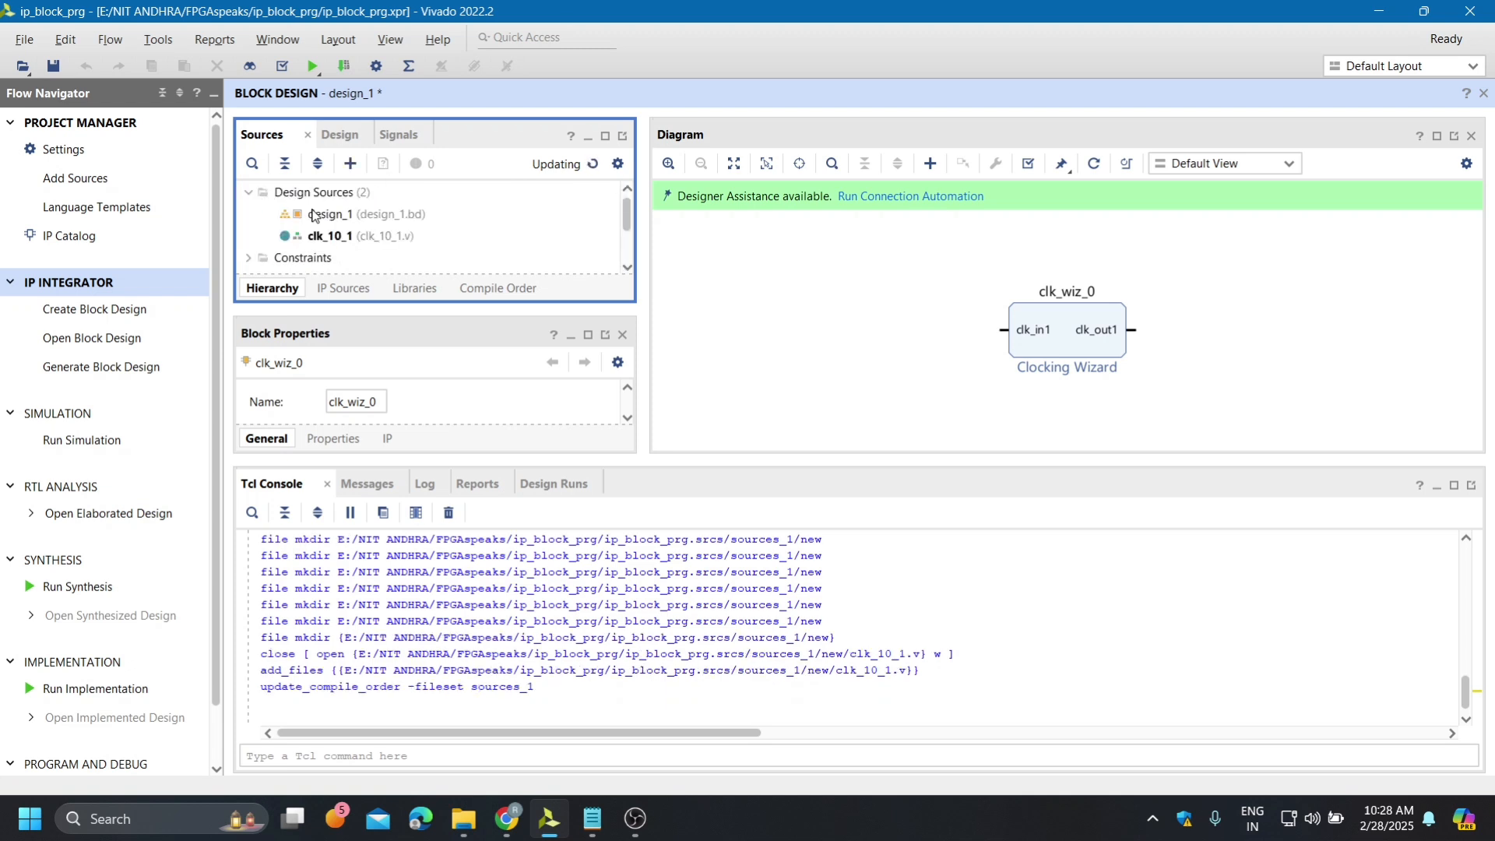
click(330, 237)
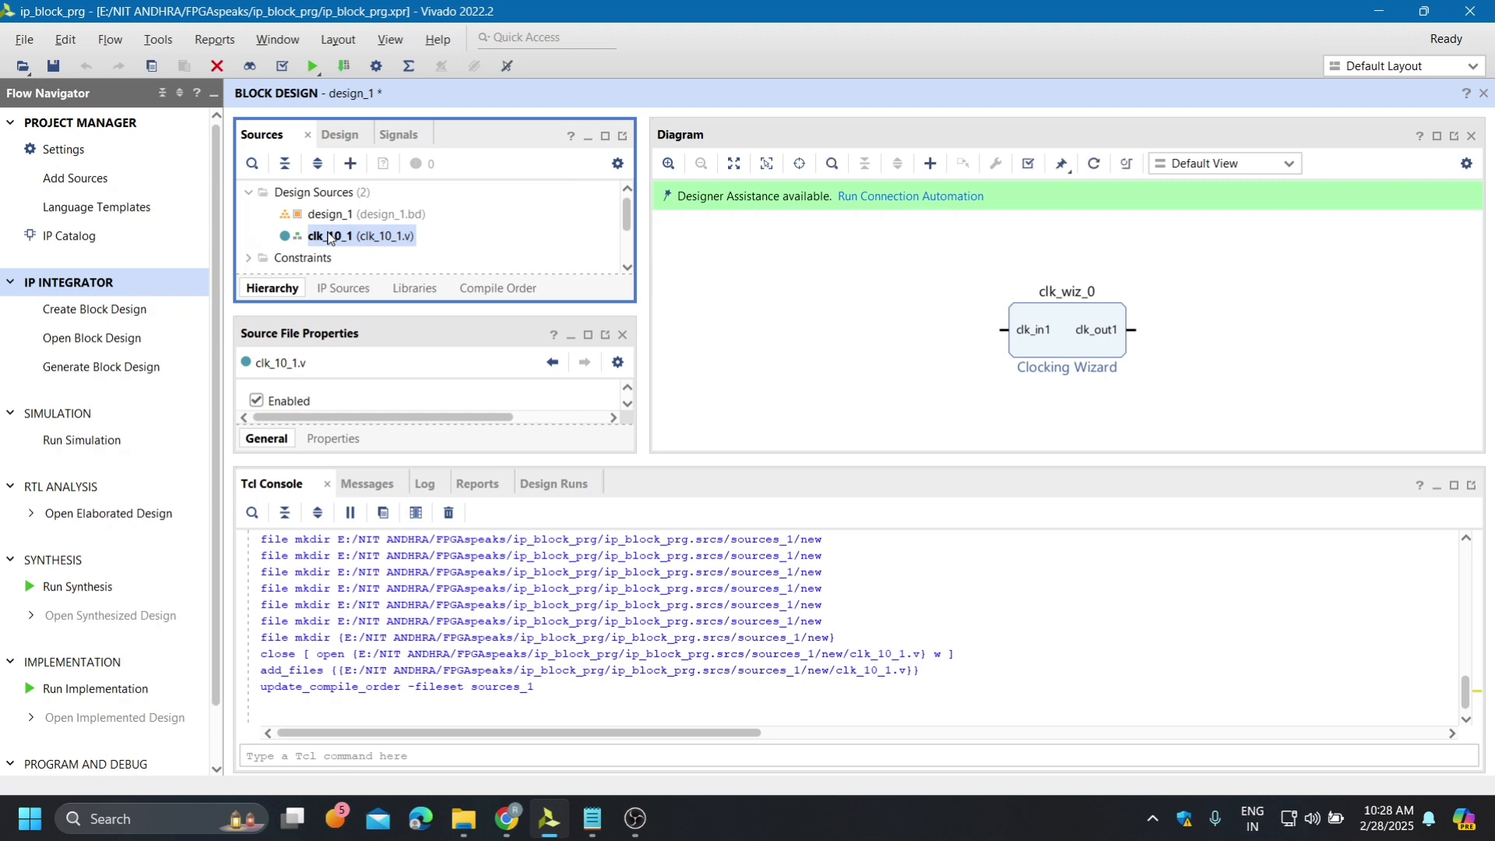
double_click(329, 237)
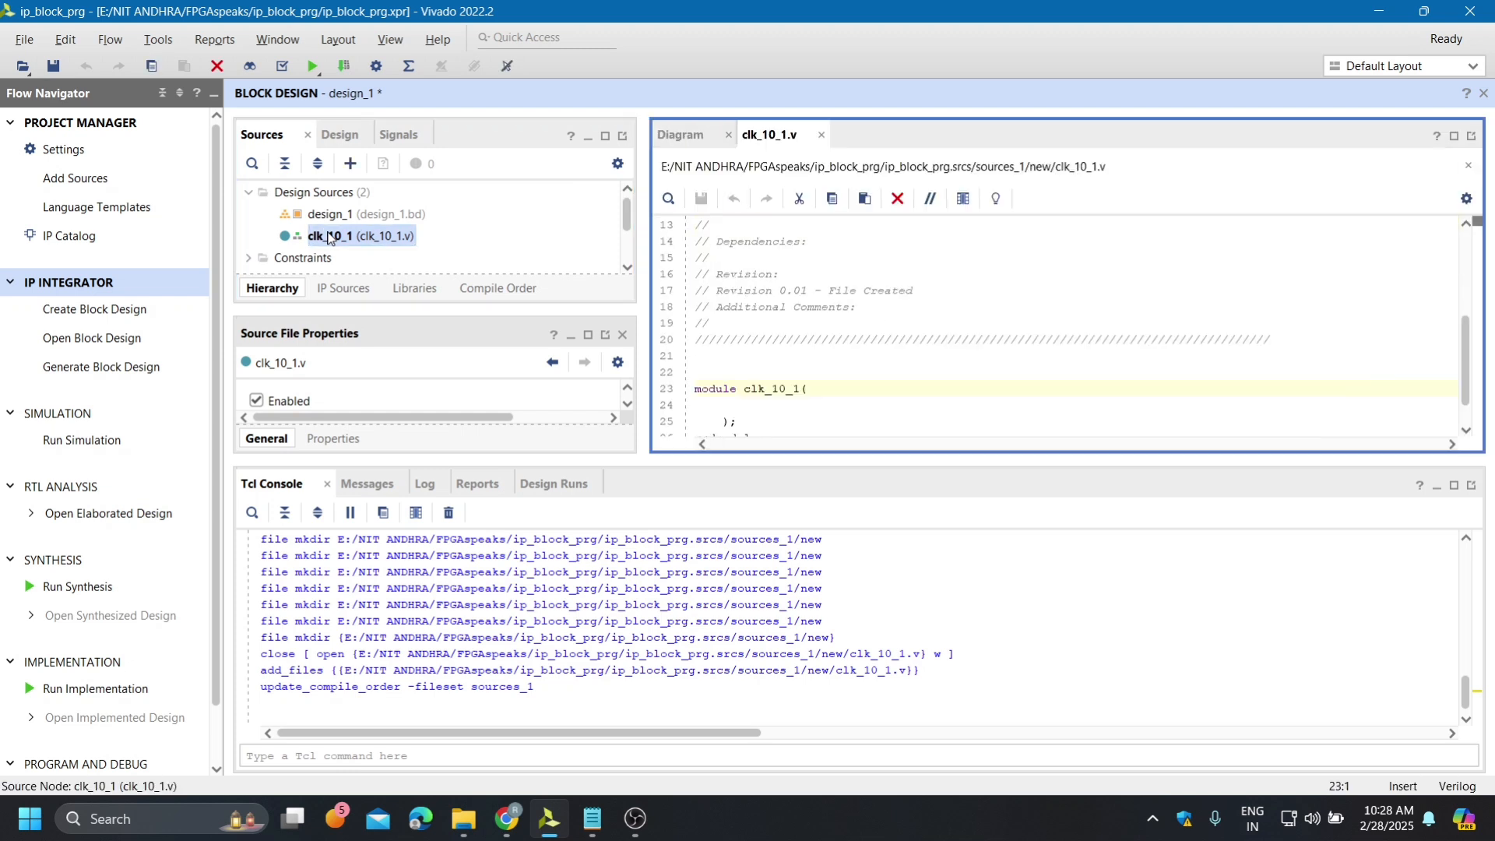
scroll(969, 314, down, 1)
scroll(969, 314, up, 2)
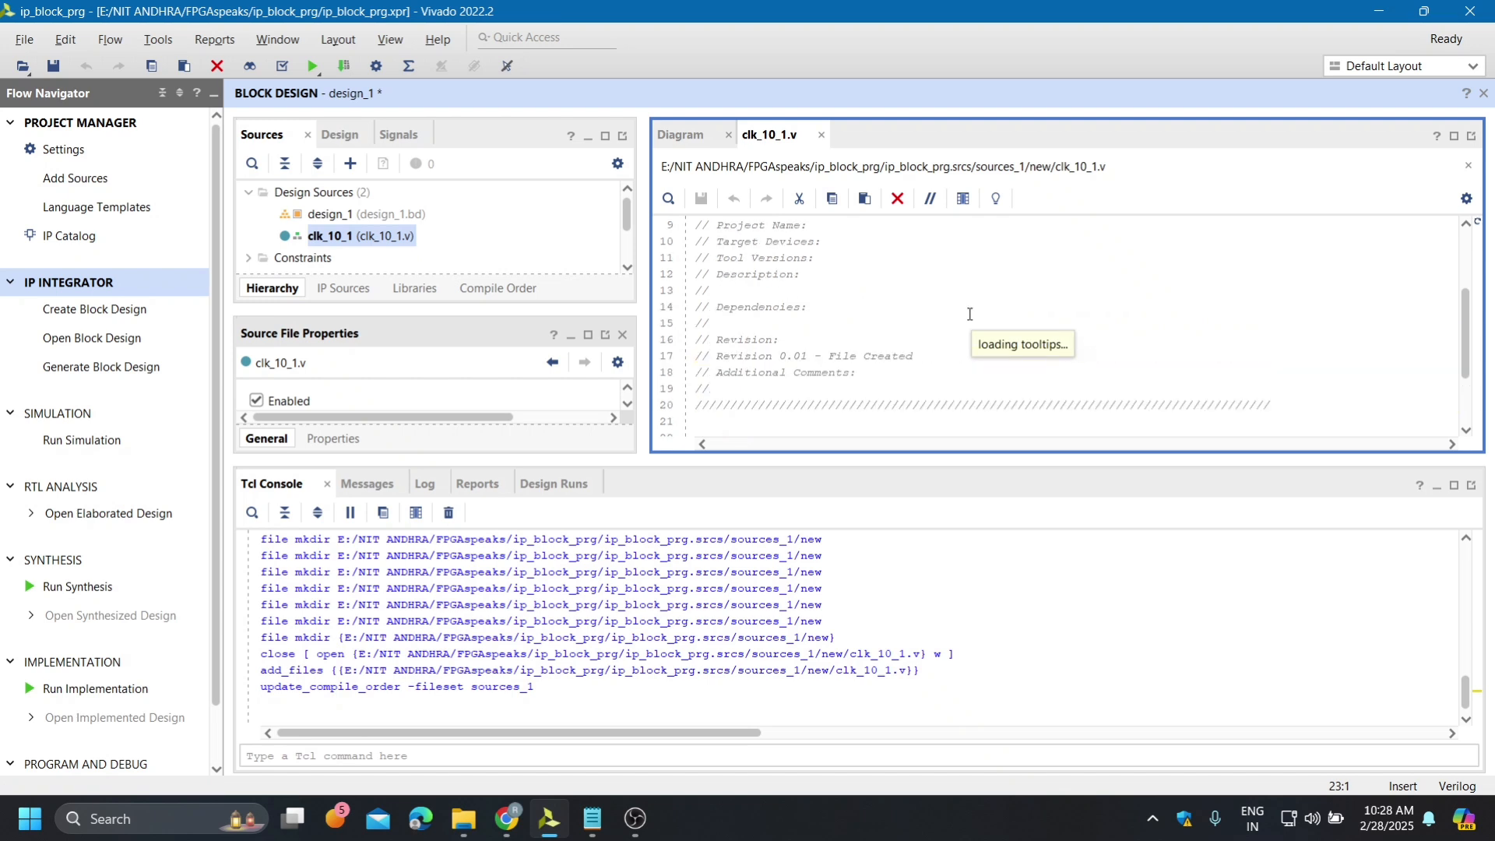
scroll(969, 314, up, 3)
scroll(970, 314, down, 5)
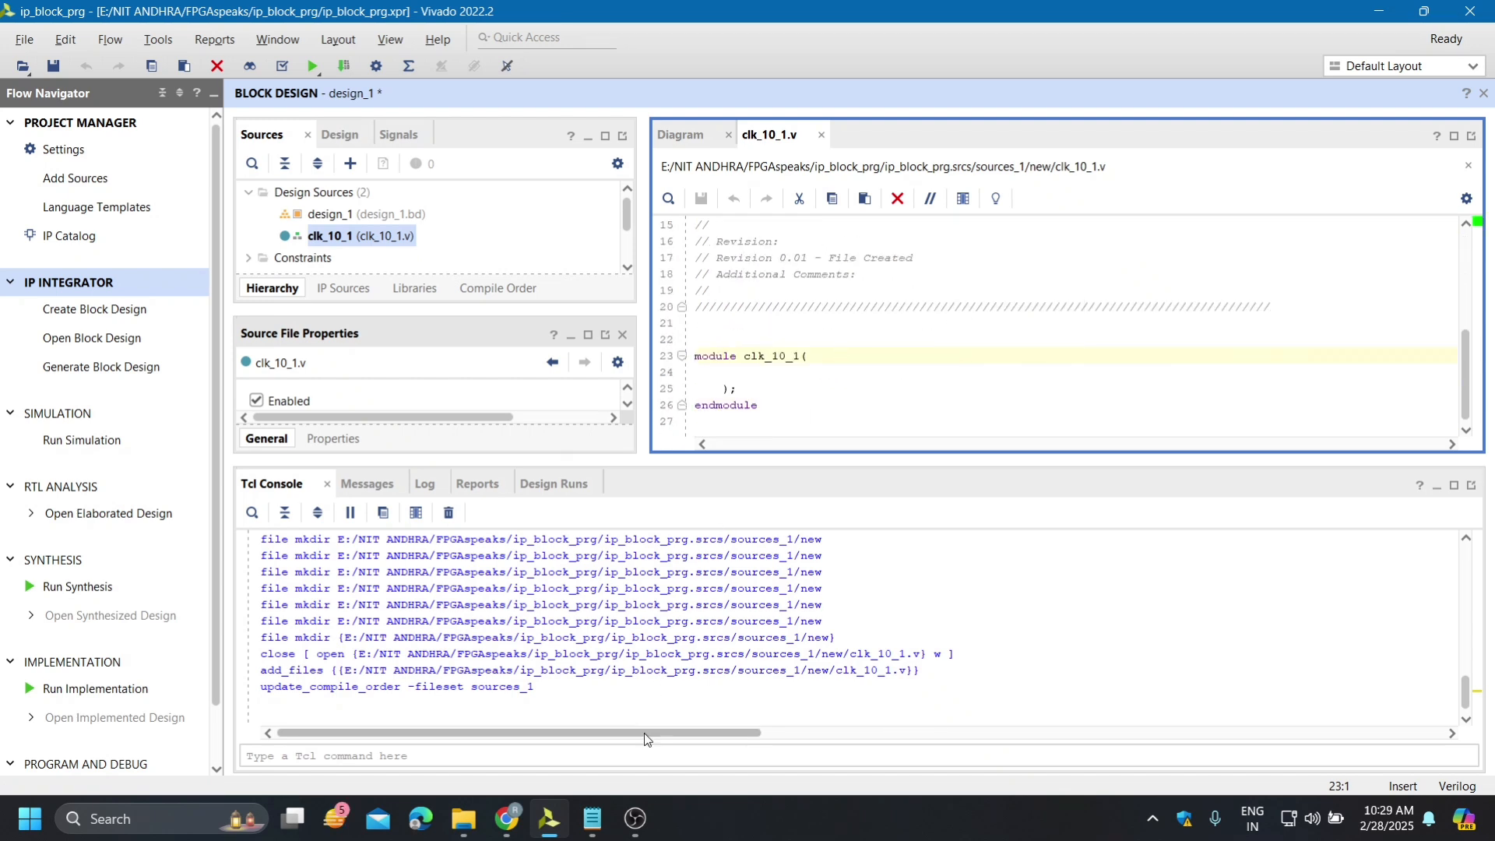
Copy the complete clk_10_1 module code from New Text Document.txt in Notepad and paste it after the template module in clk_10_1.v
mouse_move(604, 797)
click(600, 731)
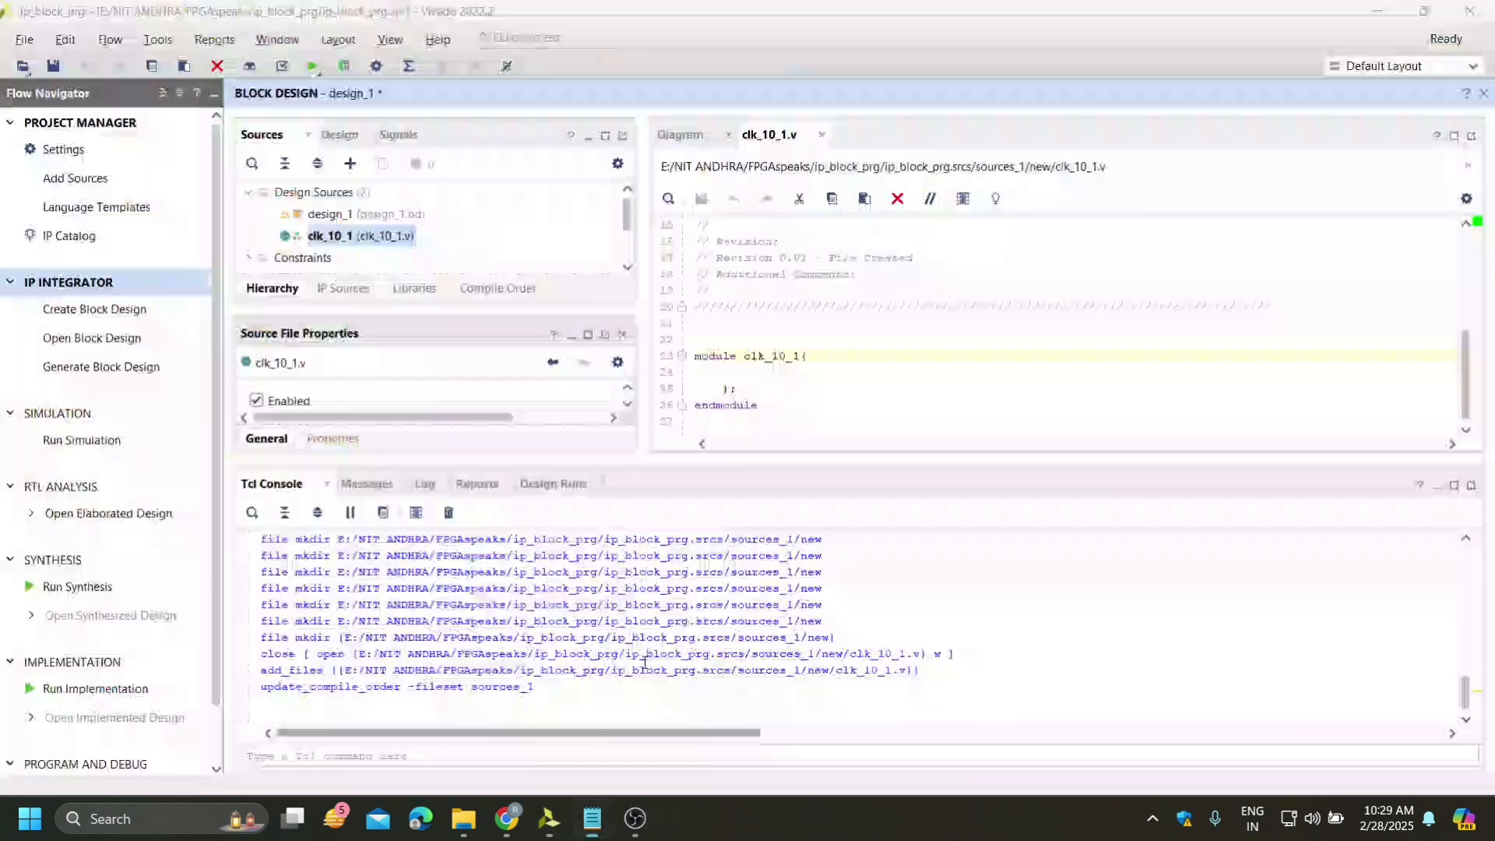
click(580, 551)
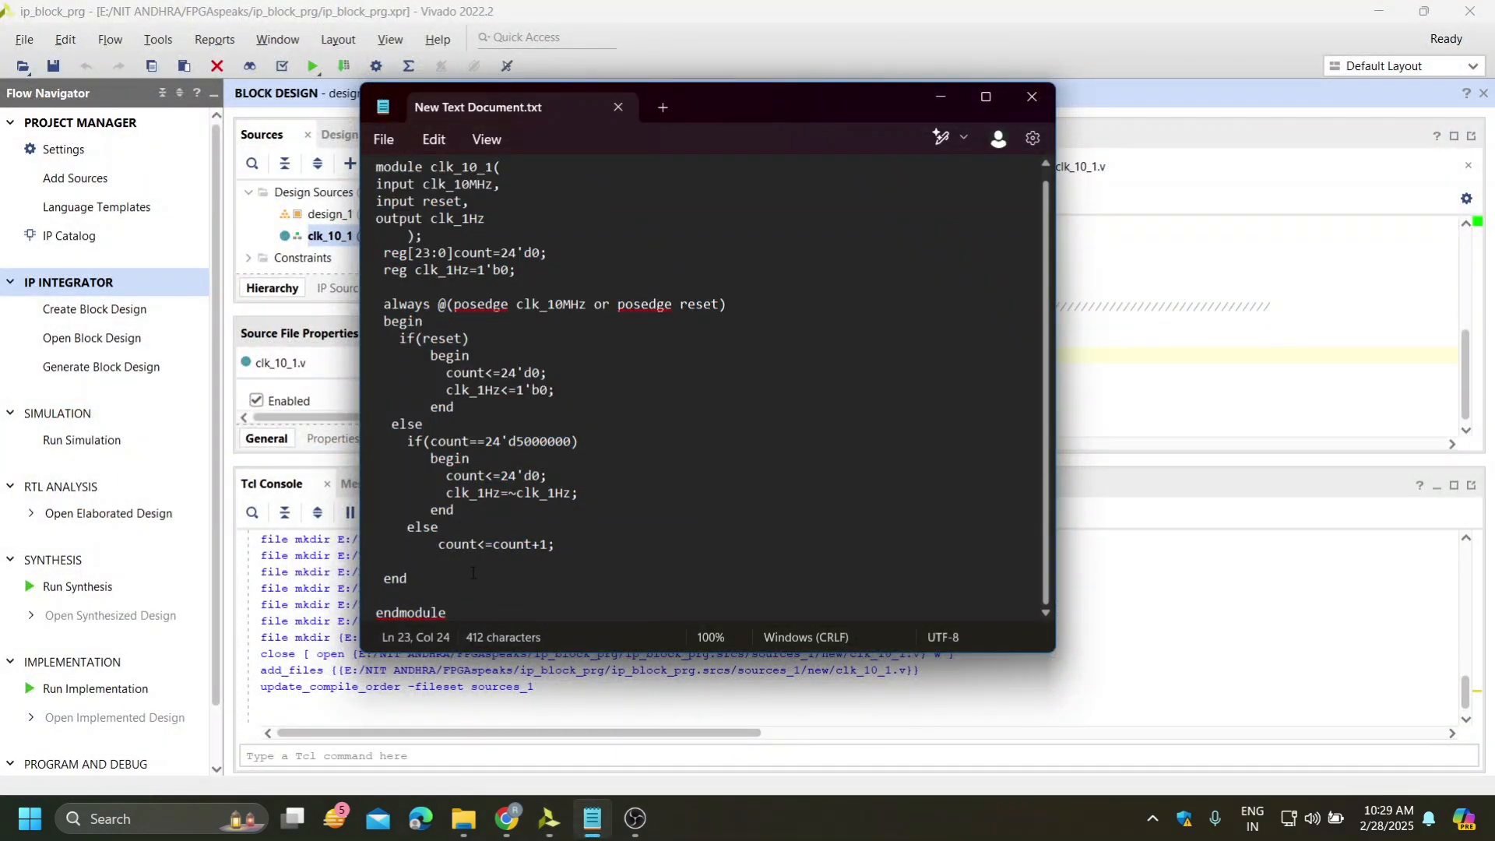
drag(451, 613, 375, 166)
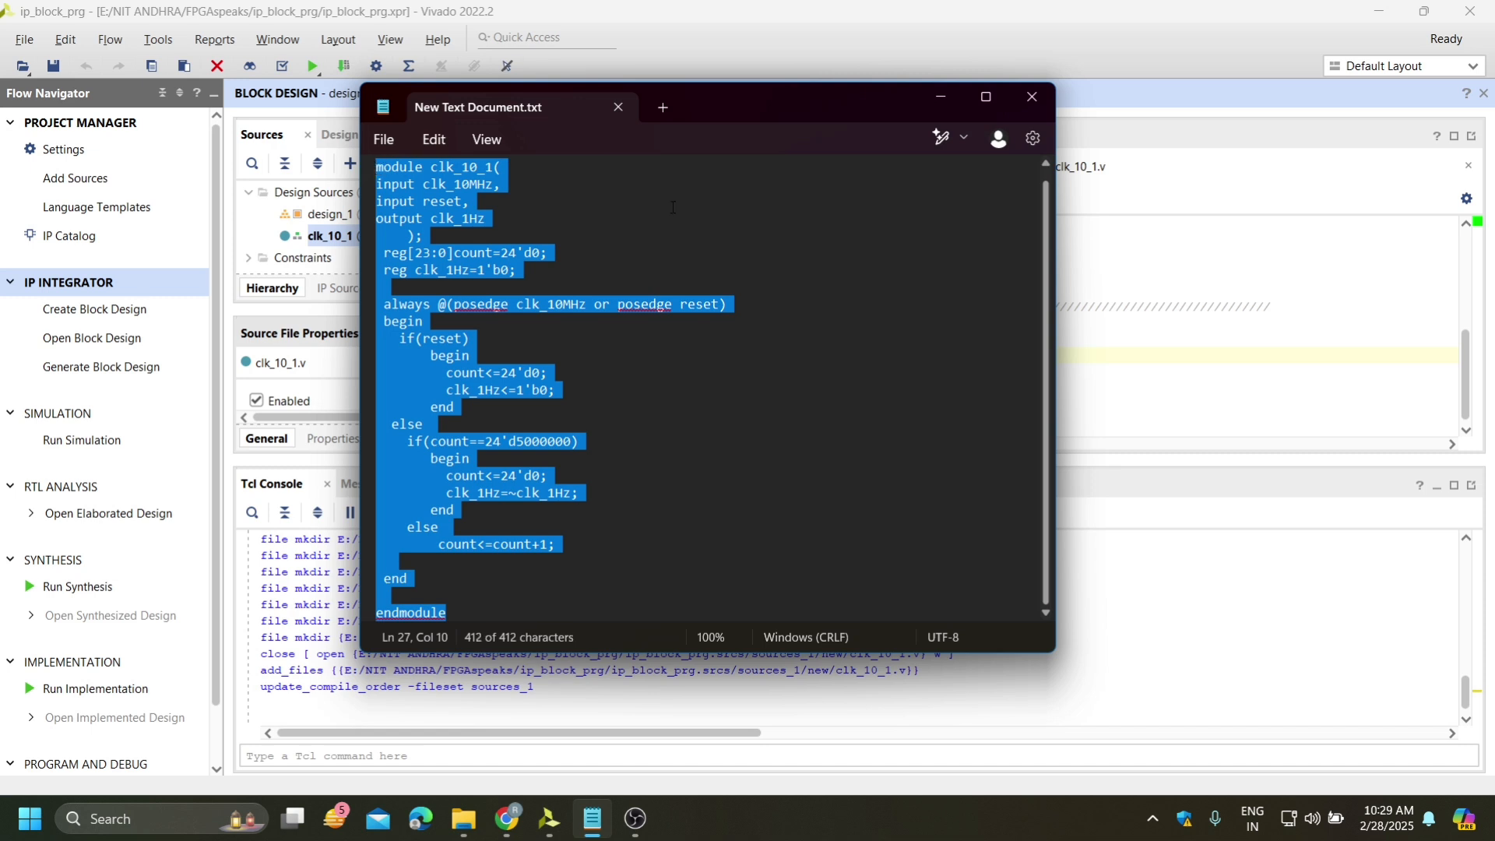
click(942, 96)
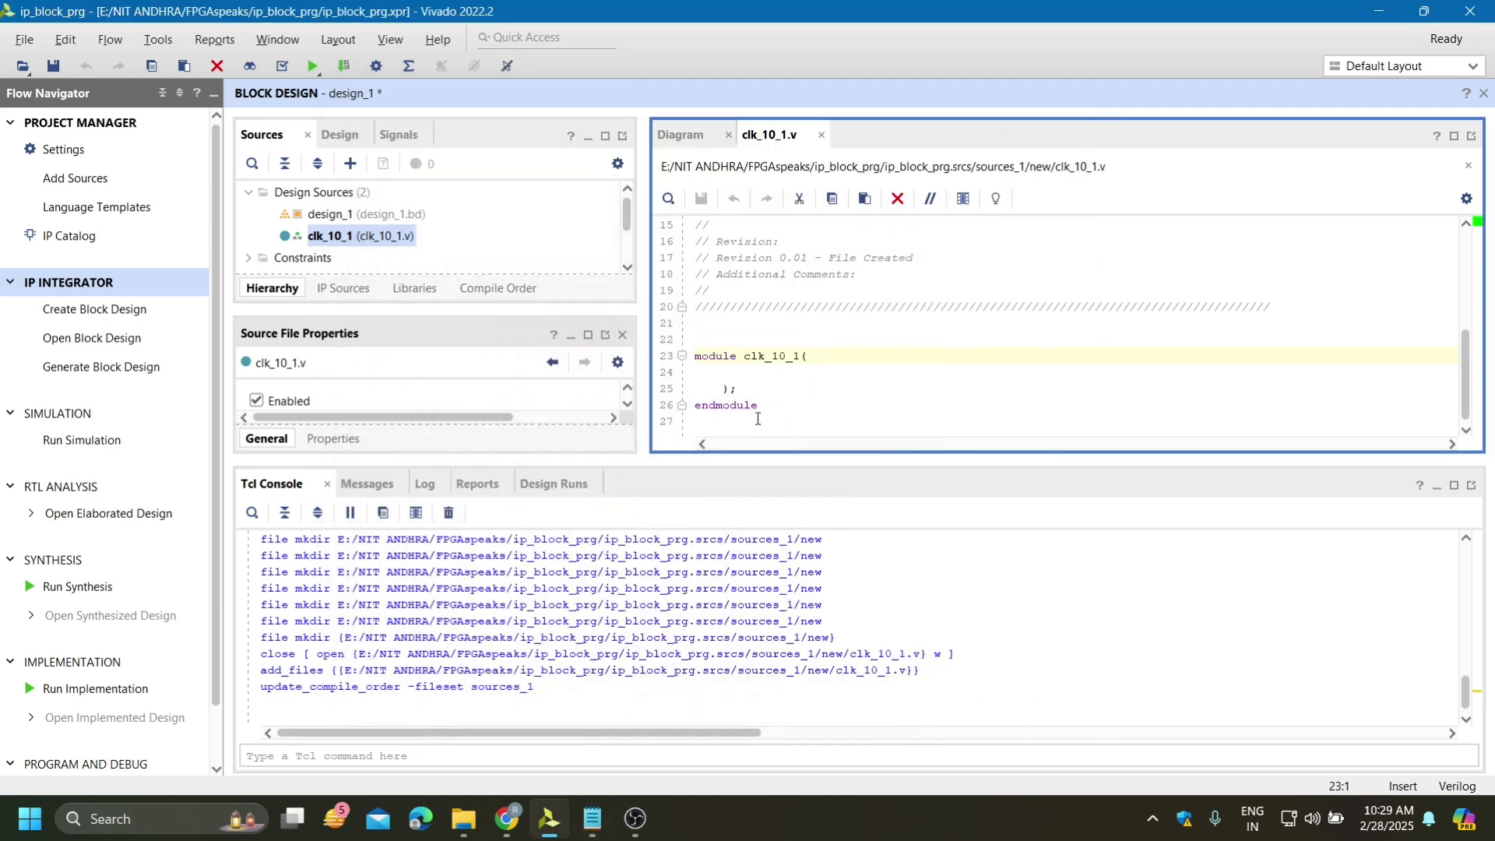
key(ctrl+v)
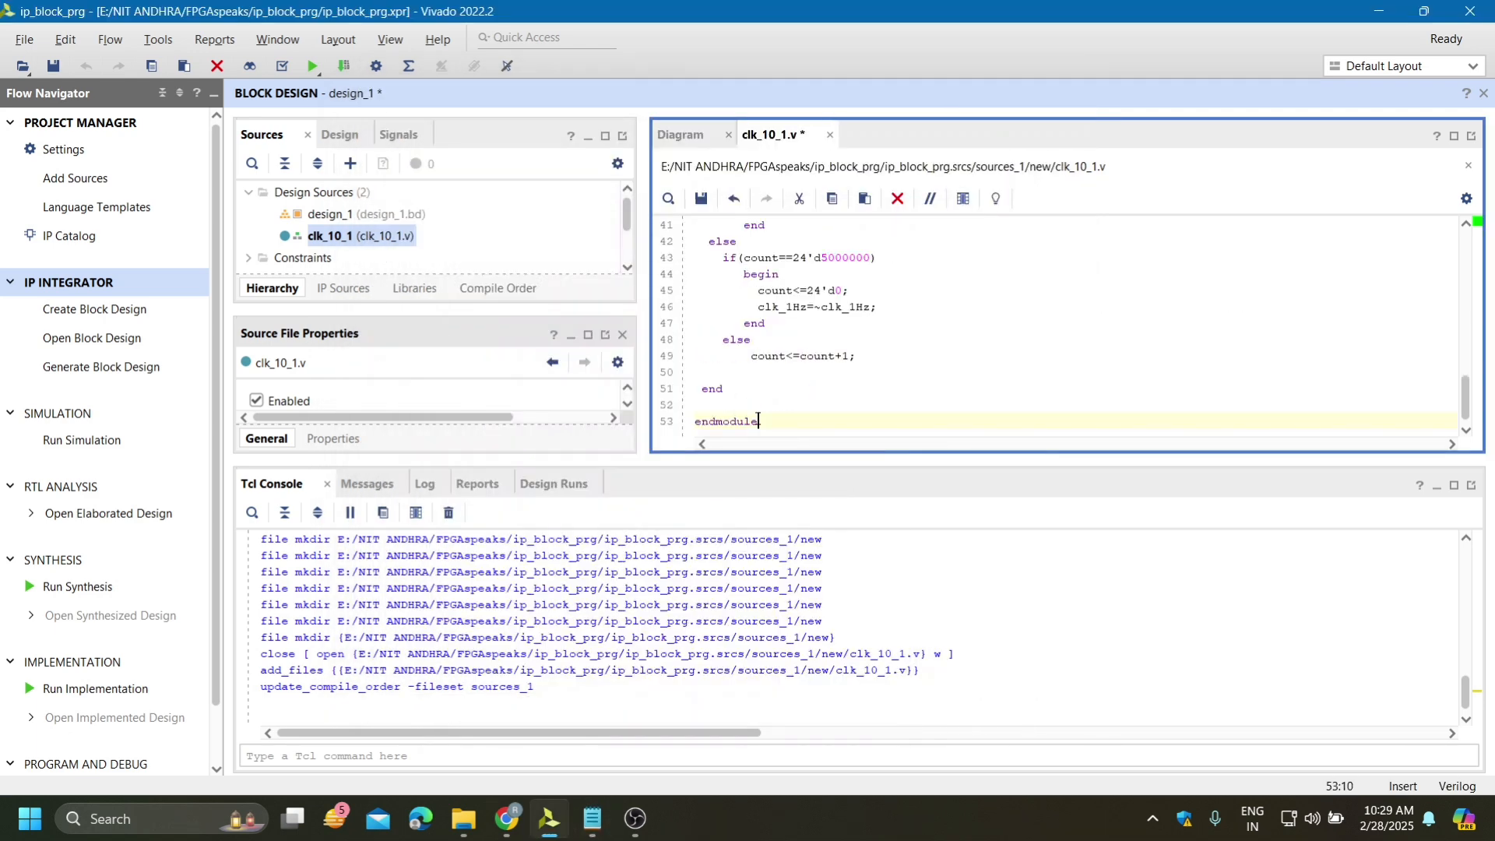
Delete the empty template module above the pasted code, save clk_10_1.v and review the code
scroll(960, 396, up, 8)
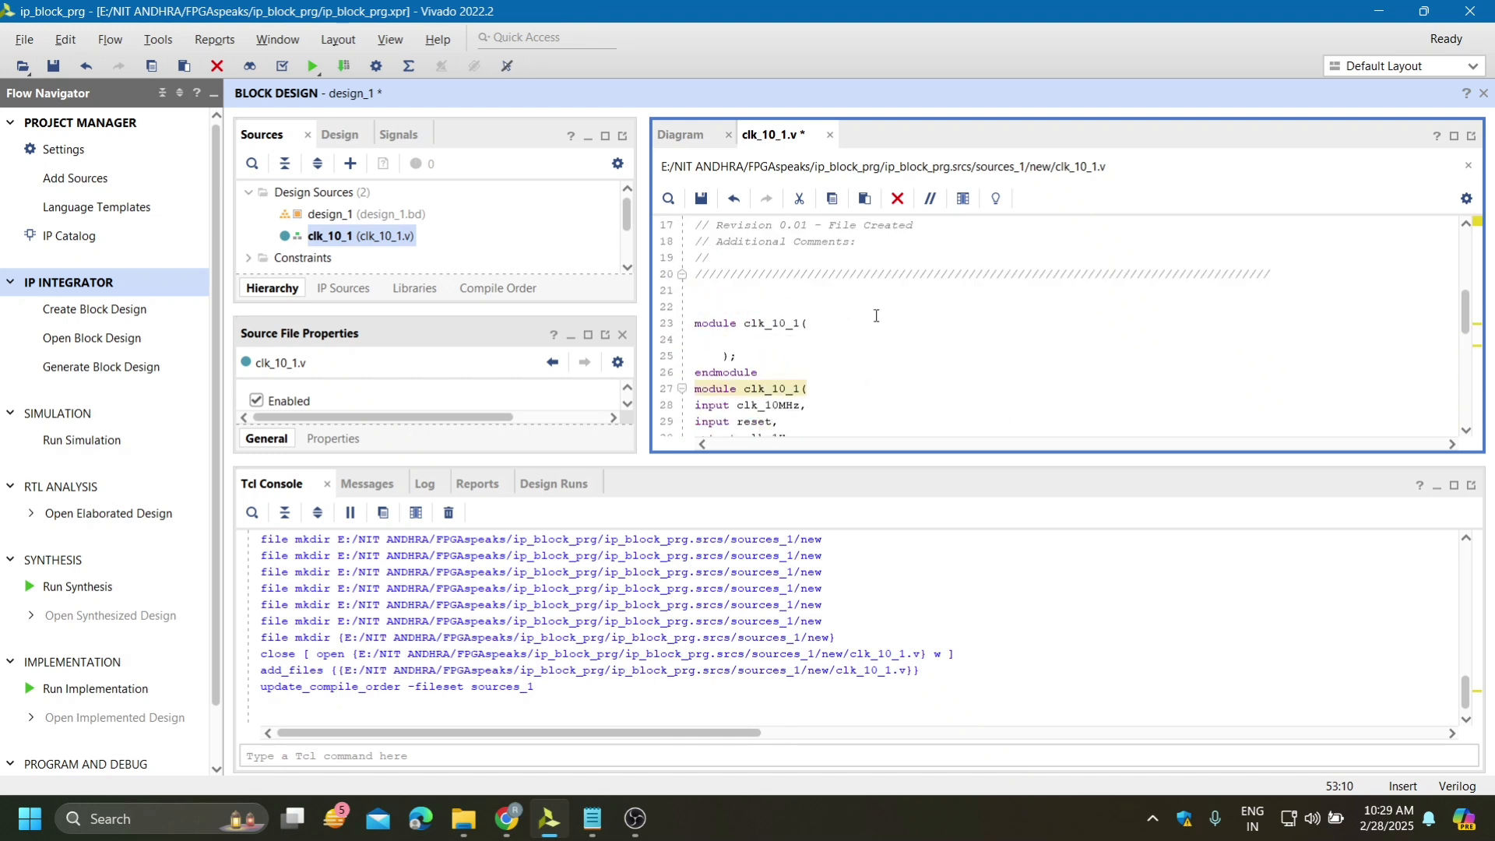
drag(767, 373, 696, 322)
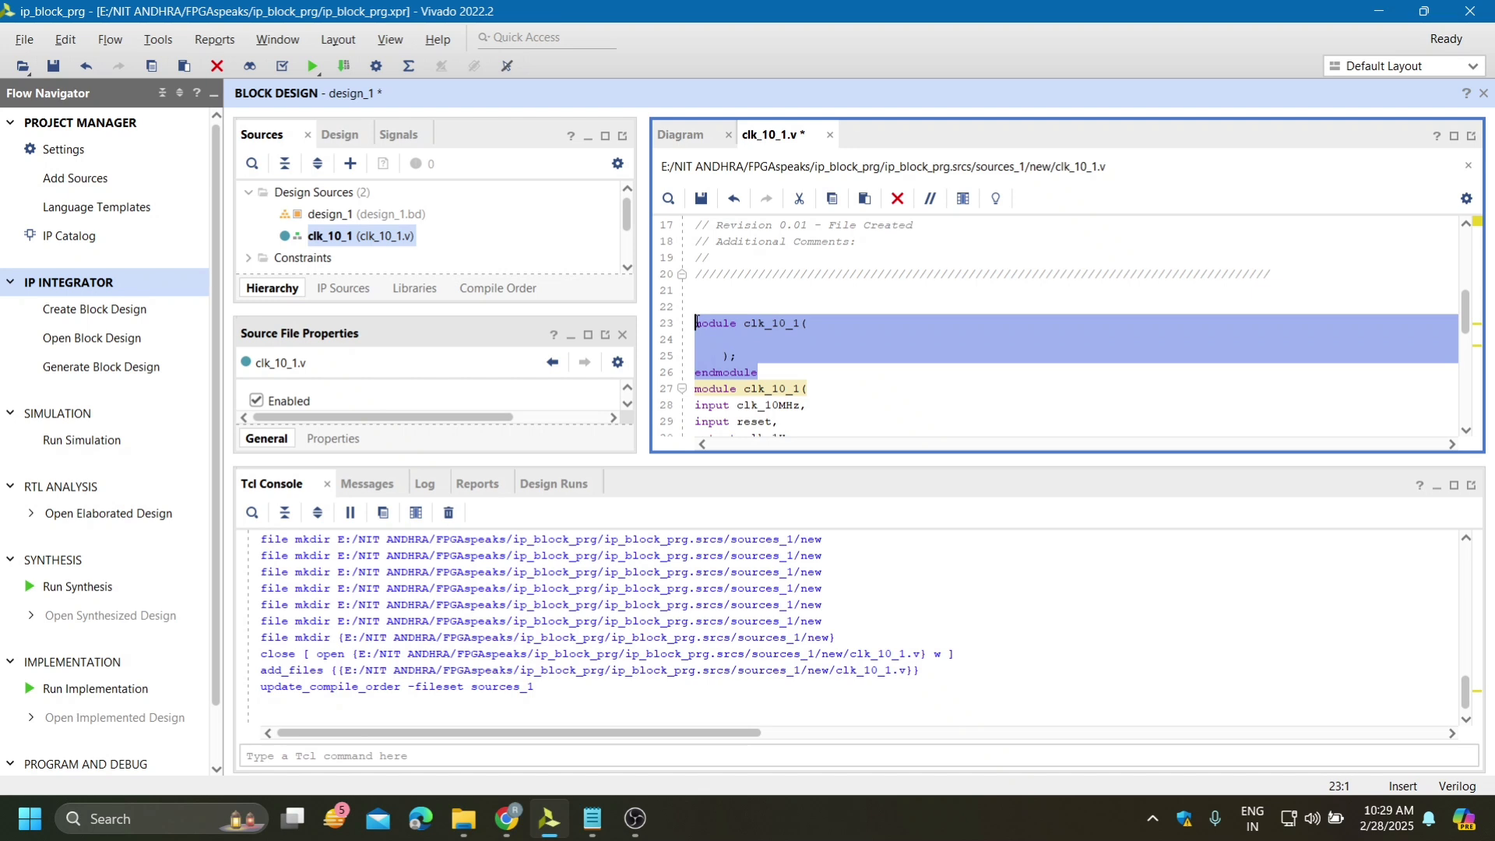
key(Delete)
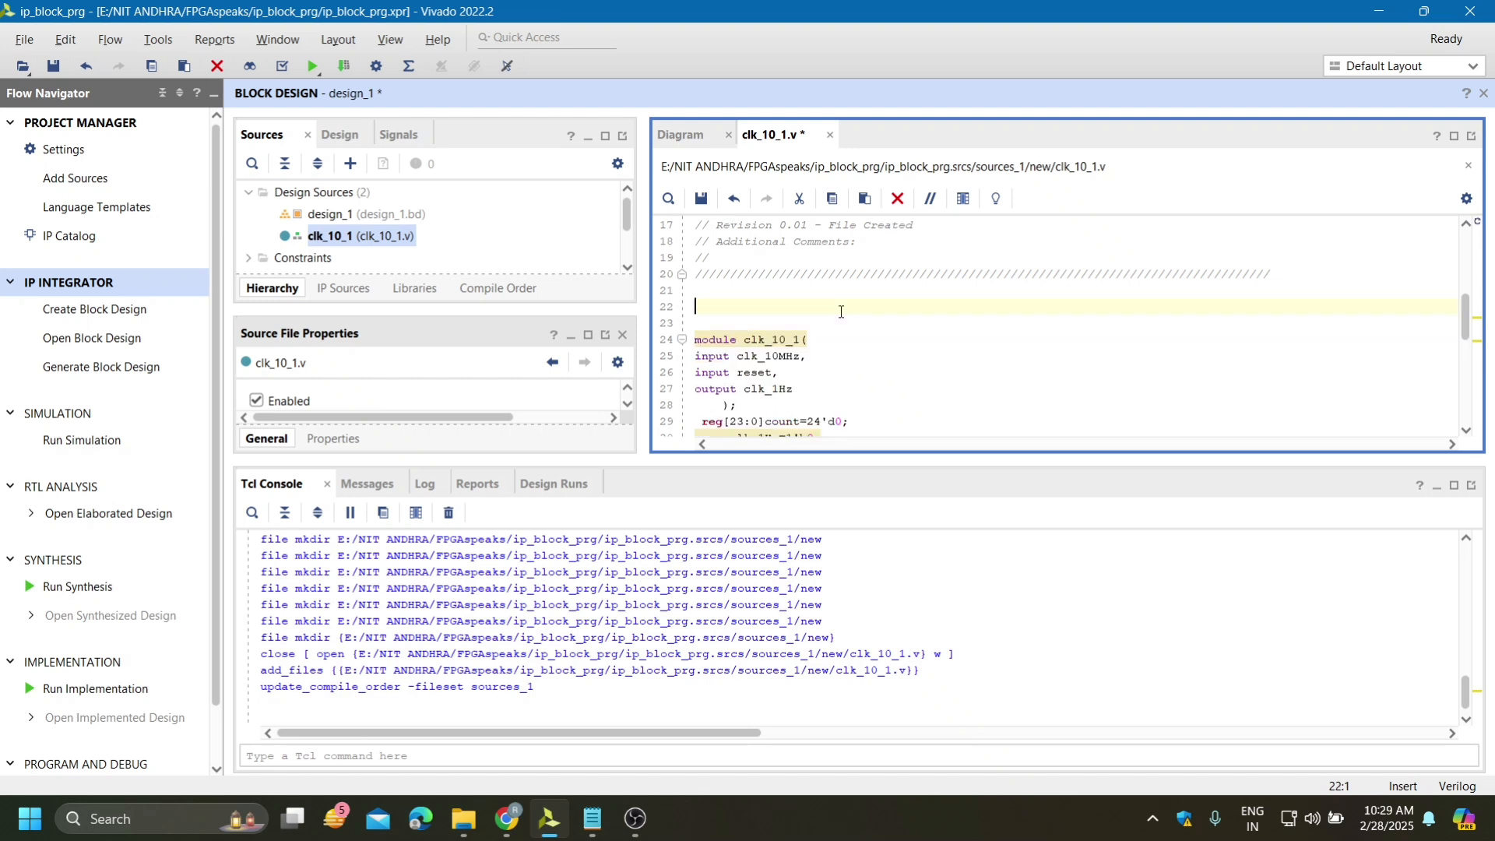
click(701, 200)
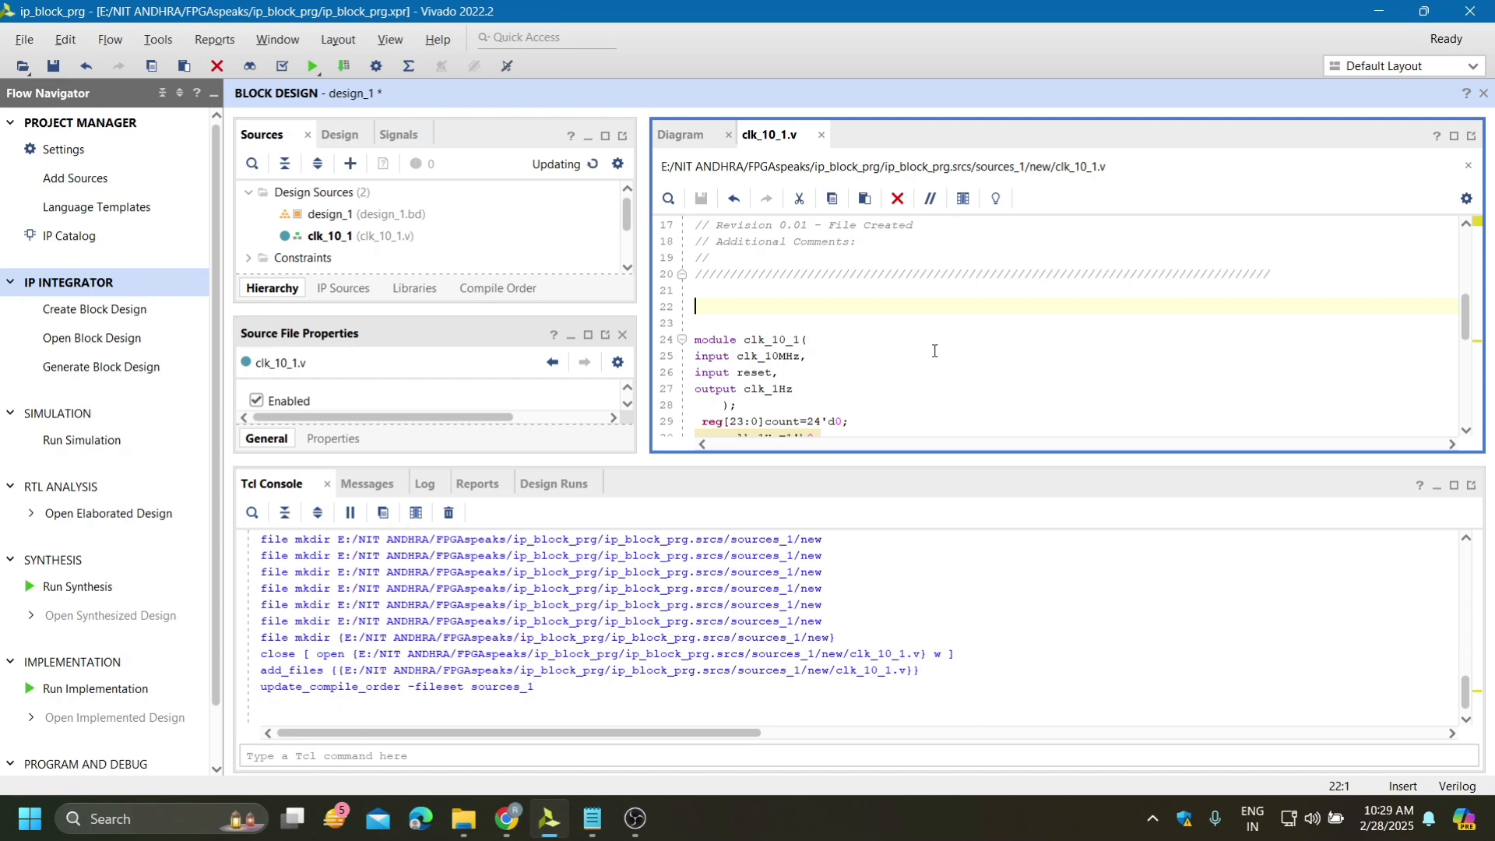
scroll(935, 351, down, 2)
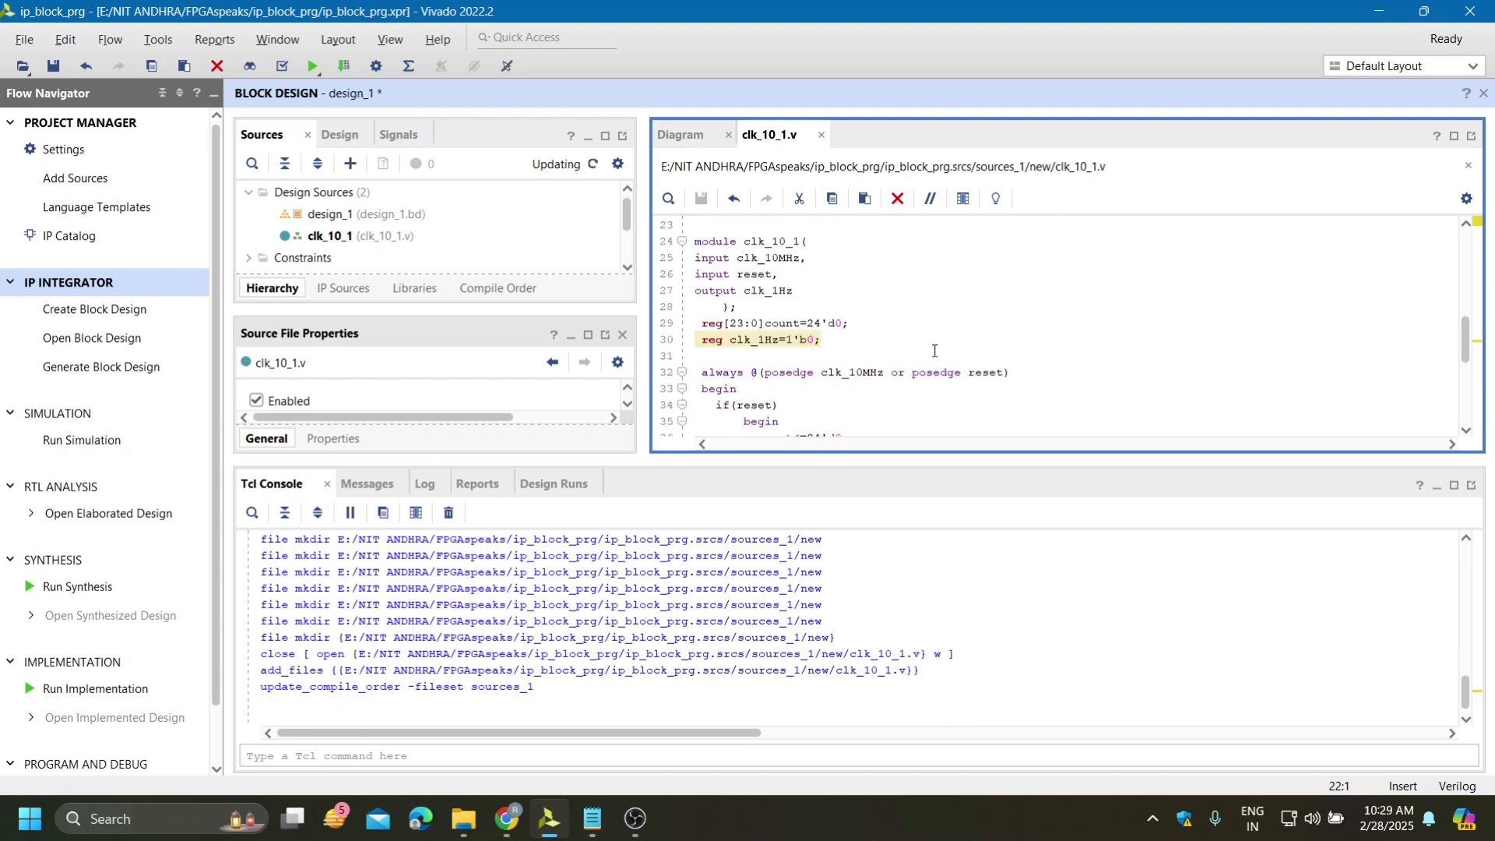
scroll(934, 351, down, 6)
scroll(934, 351, up, 5)
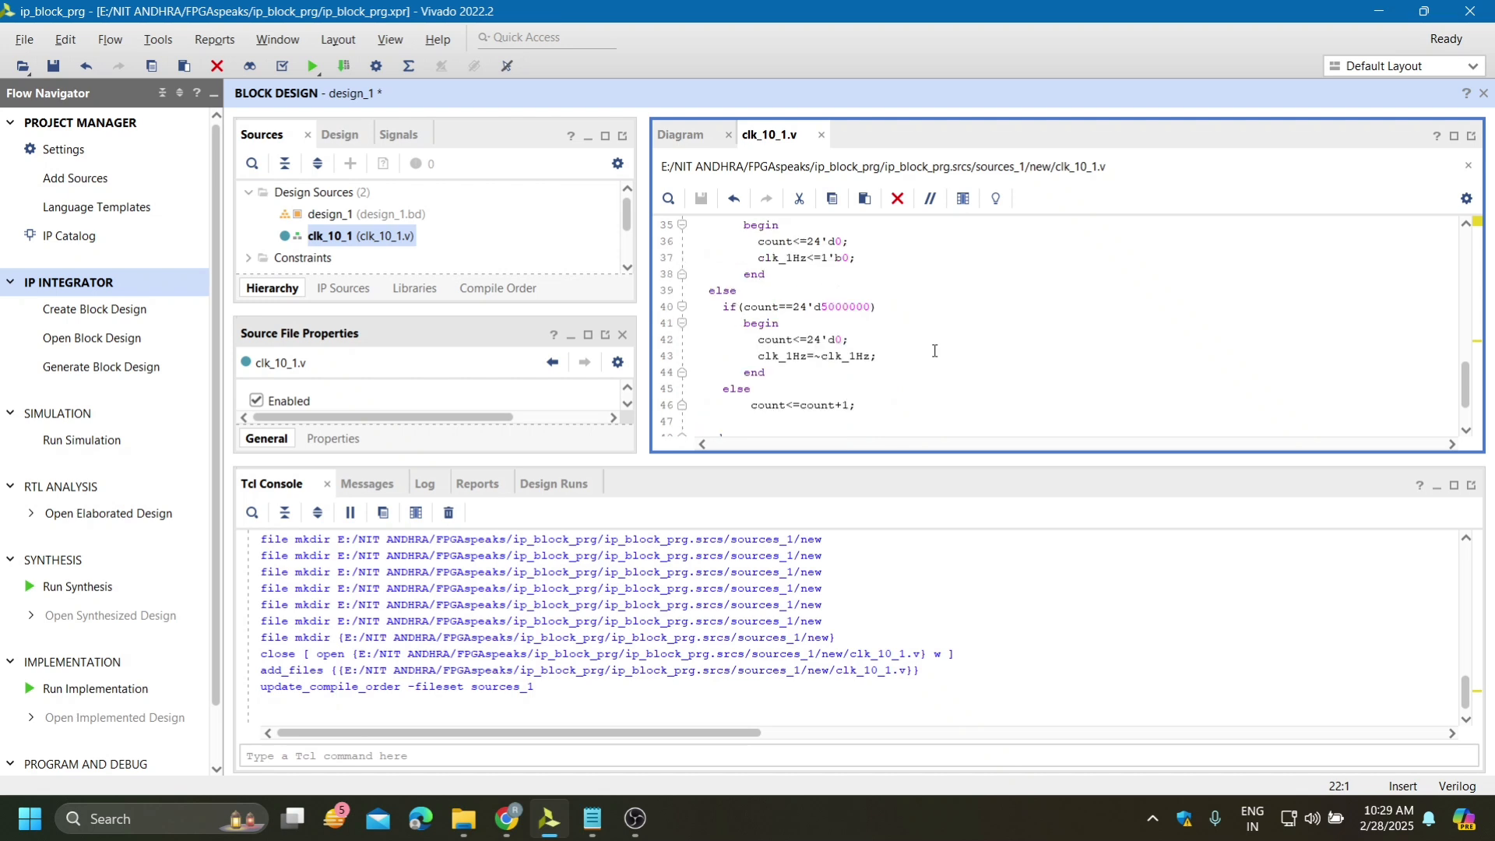
scroll(934, 351, up, 3)
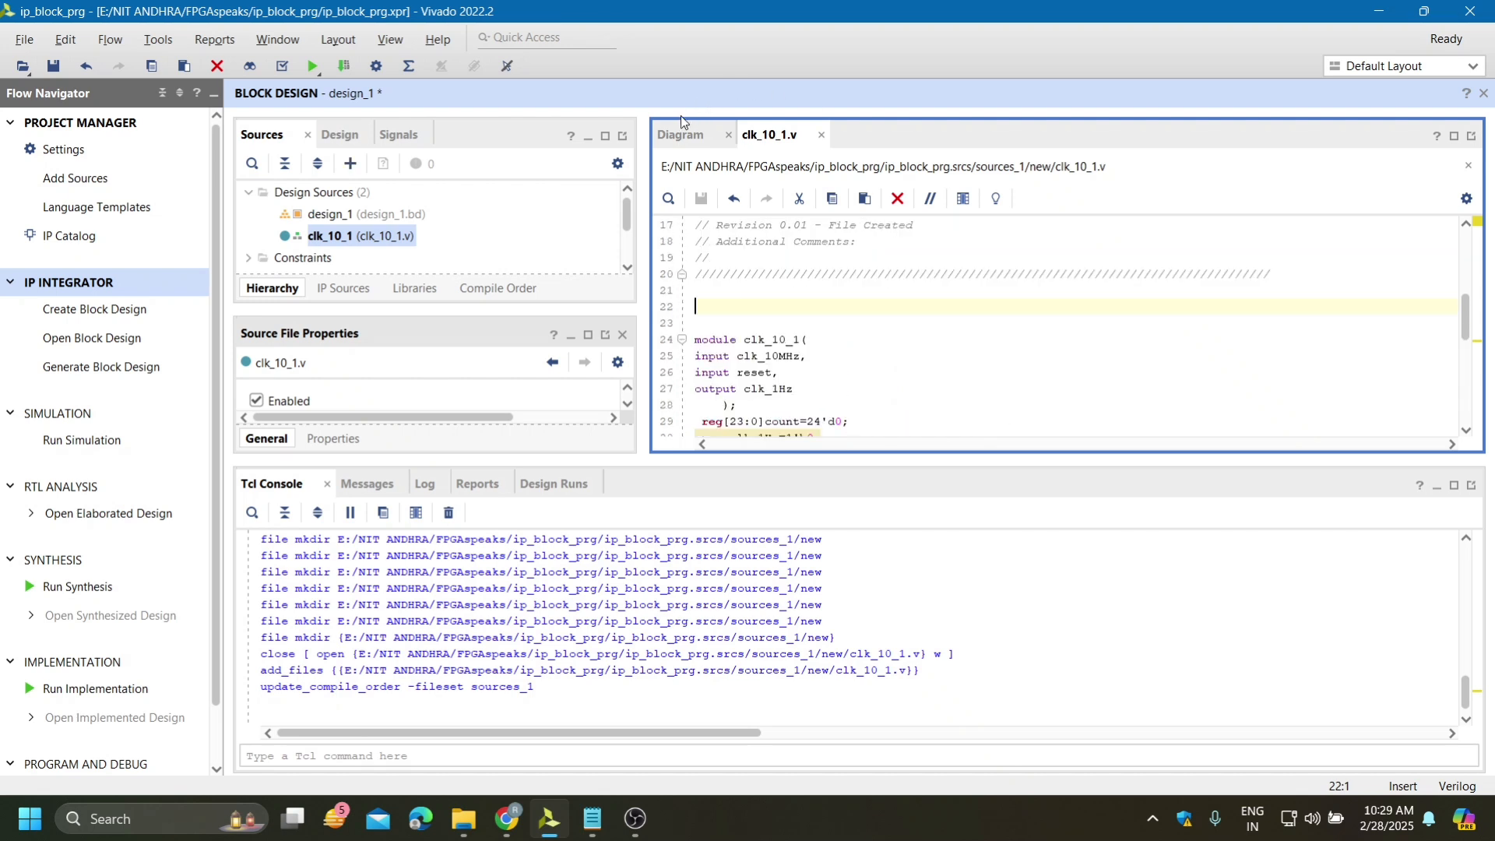
Add the clk_10_1 module to the block diagram and arrange it to the right of the Clocking Wizard with space between them
click(680, 138)
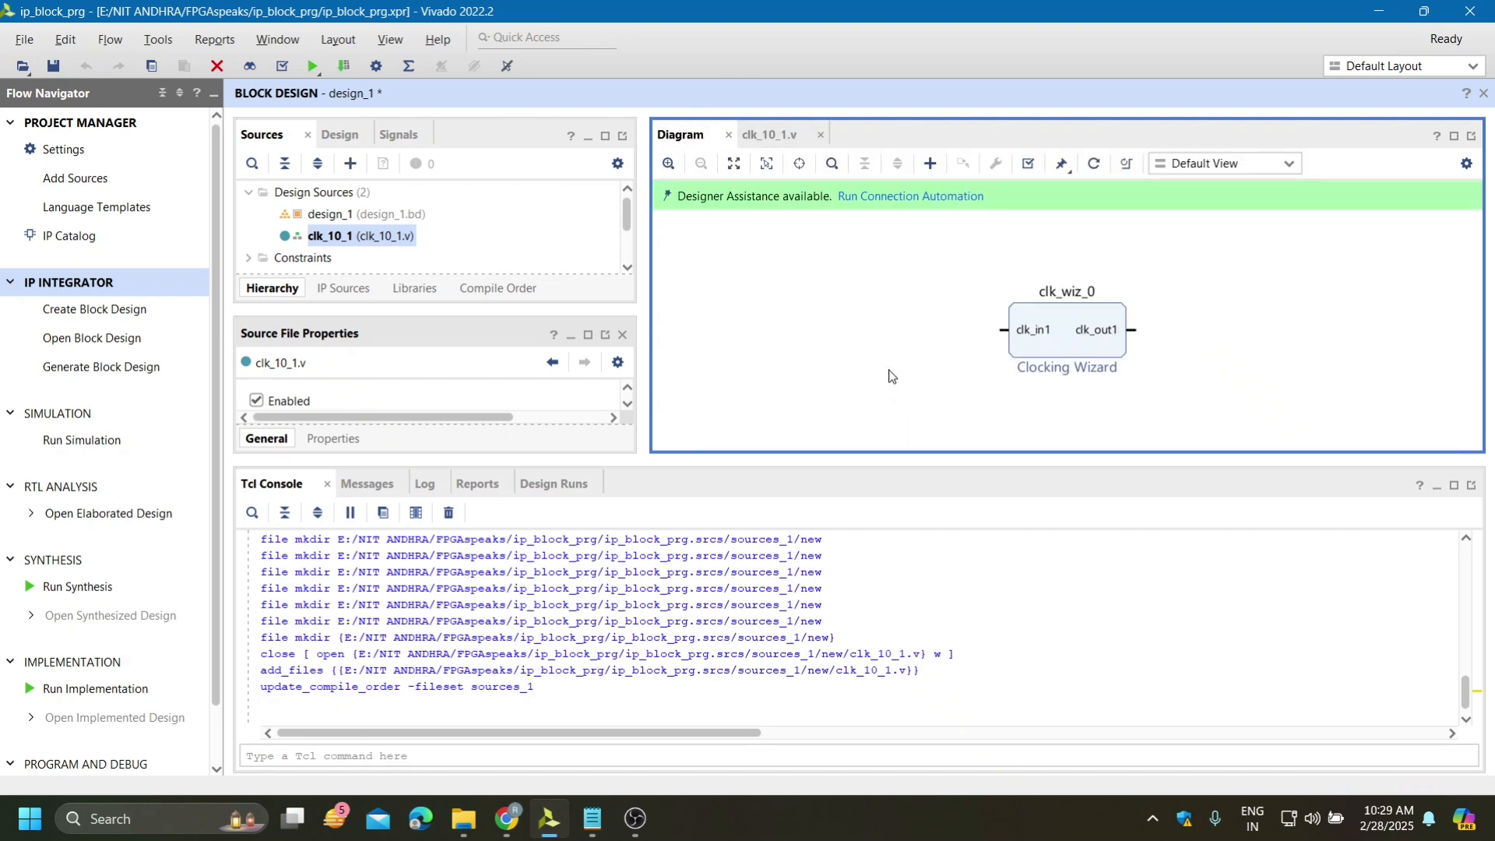
click(781, 137)
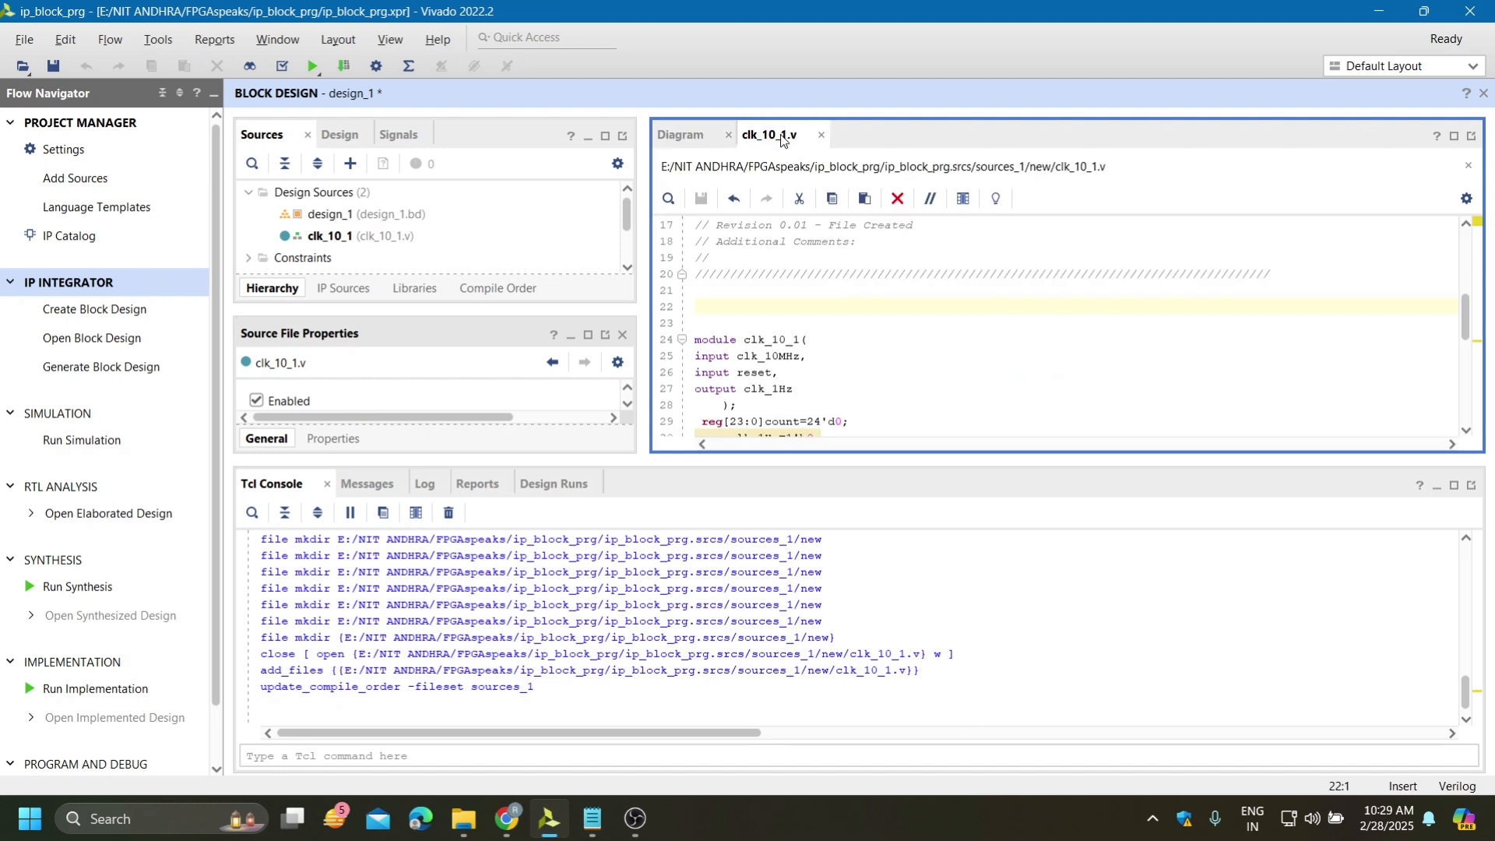
click(681, 136)
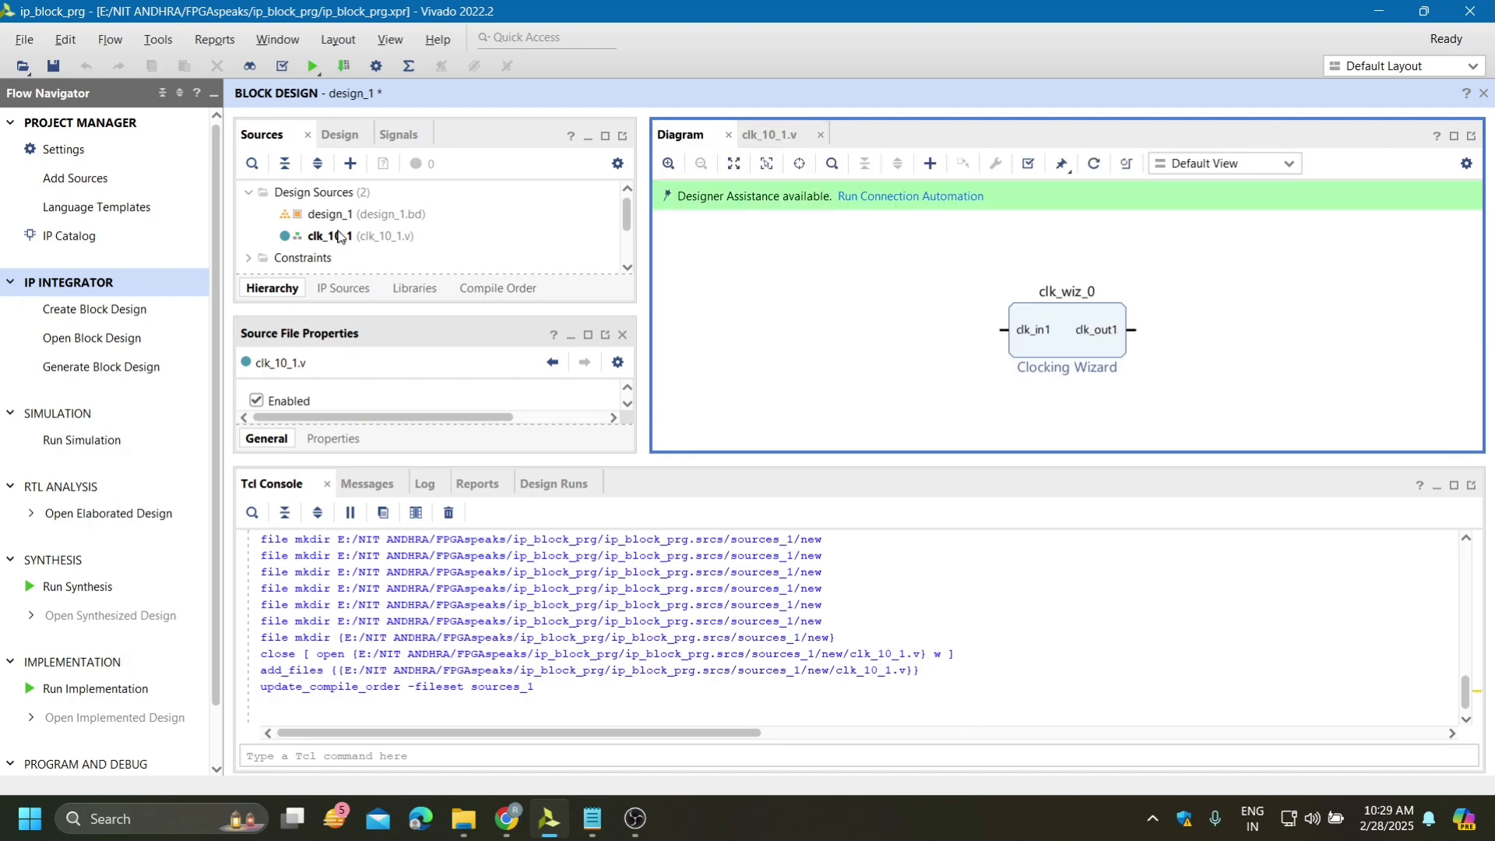
drag(337, 237, 1222, 324)
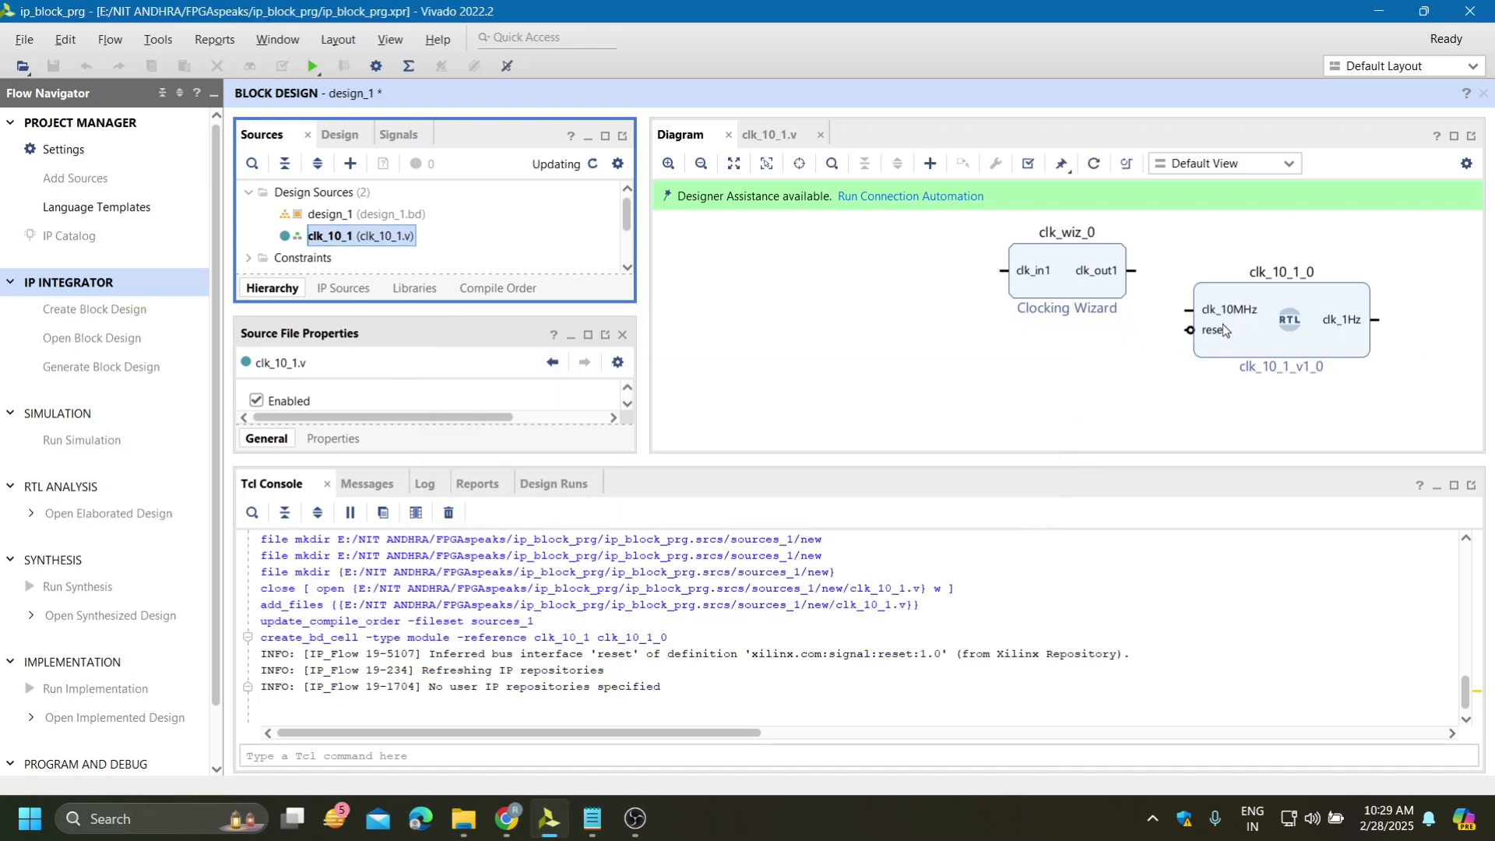
drag(1065, 279, 835, 308)
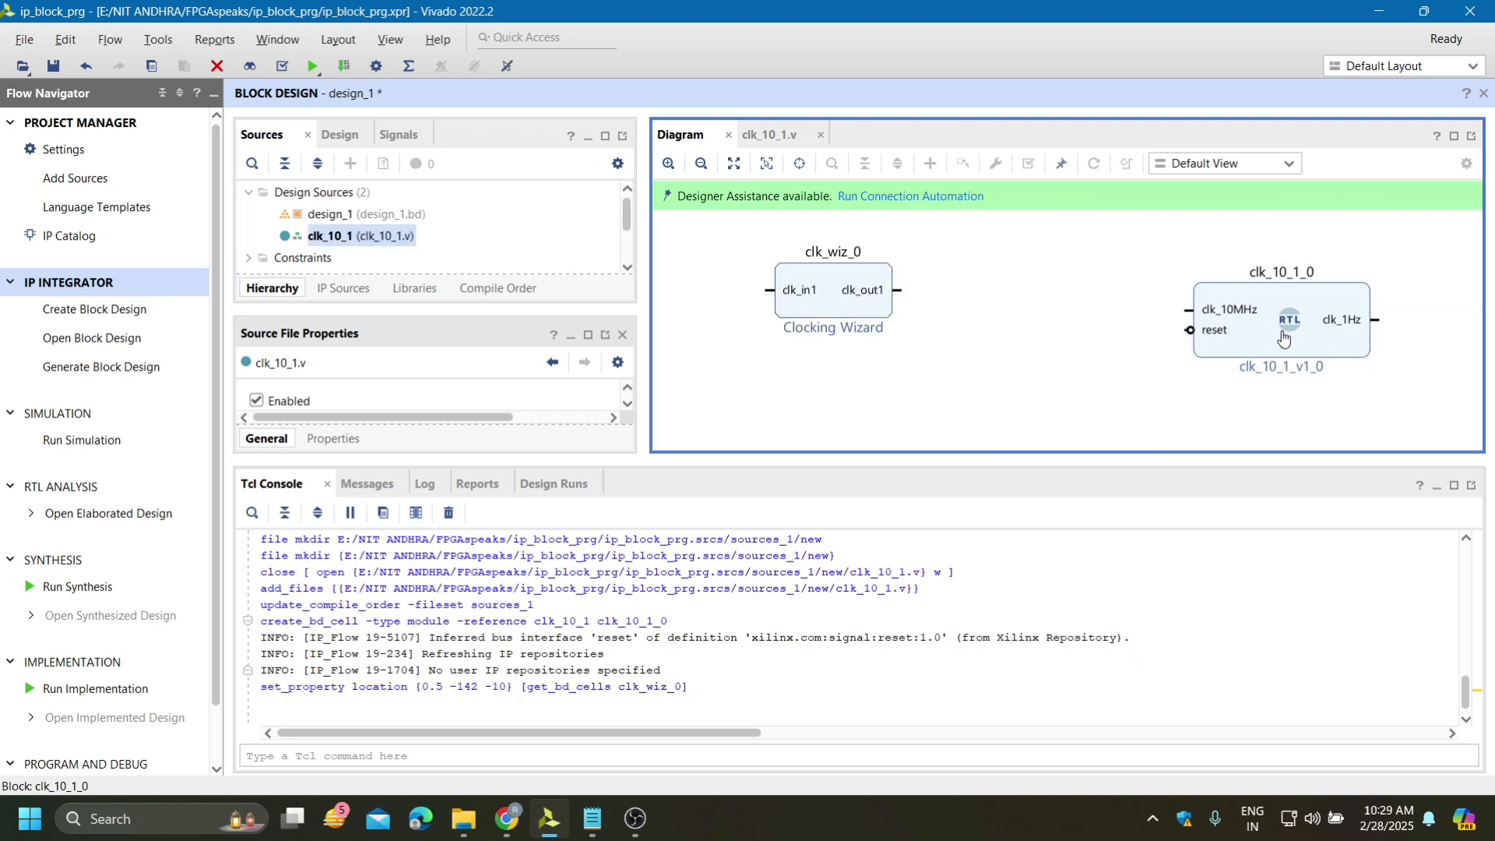
drag(1212, 323, 1107, 312)
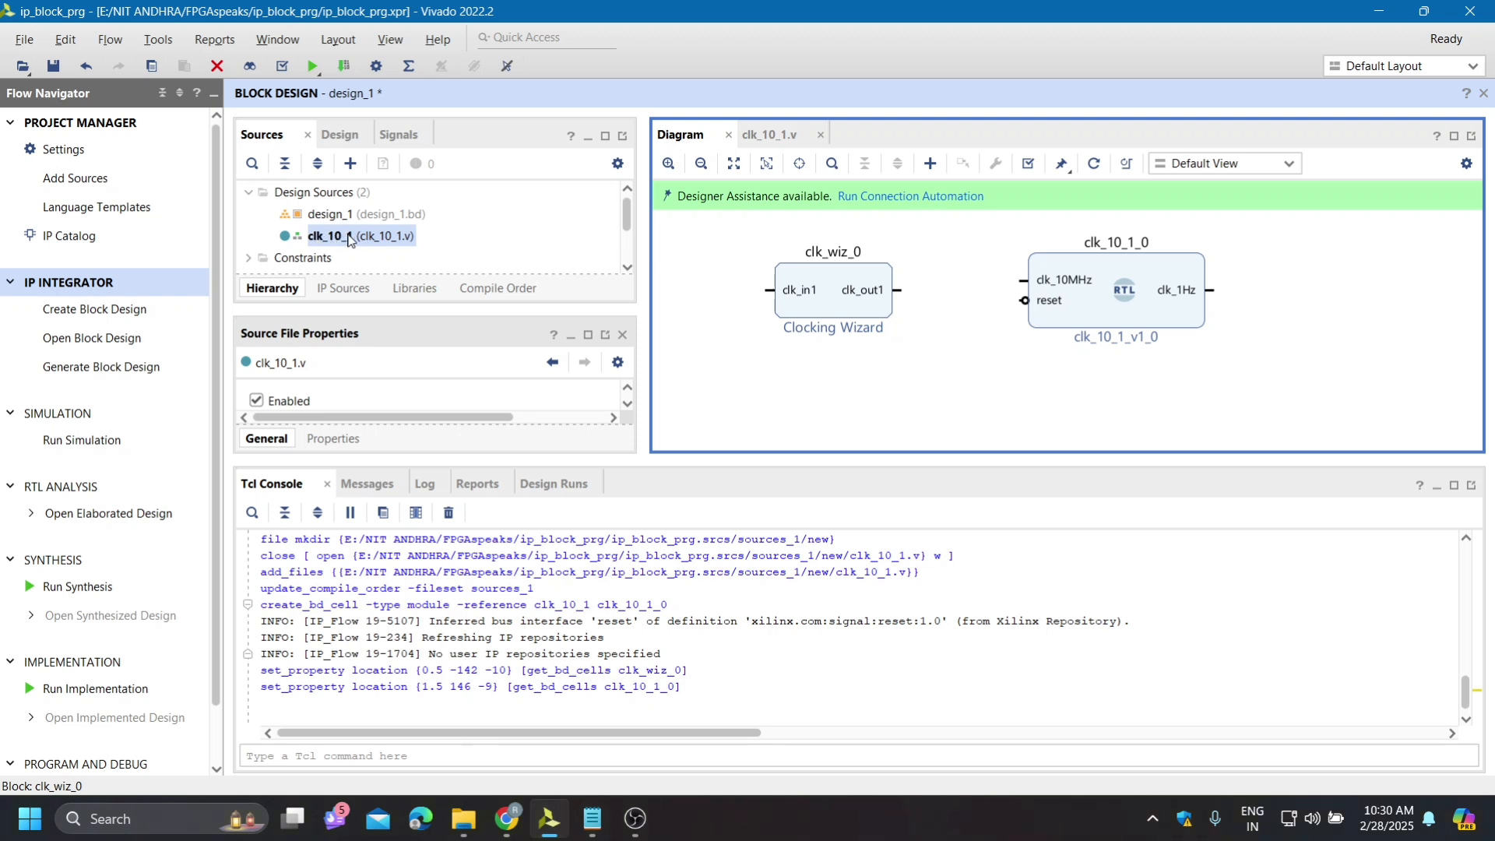
Connect the Clocking Wizard's clk_out1 to the clk_10MHz input of the clk_10_1 block and shift that block slightly upward
click(984, 349)
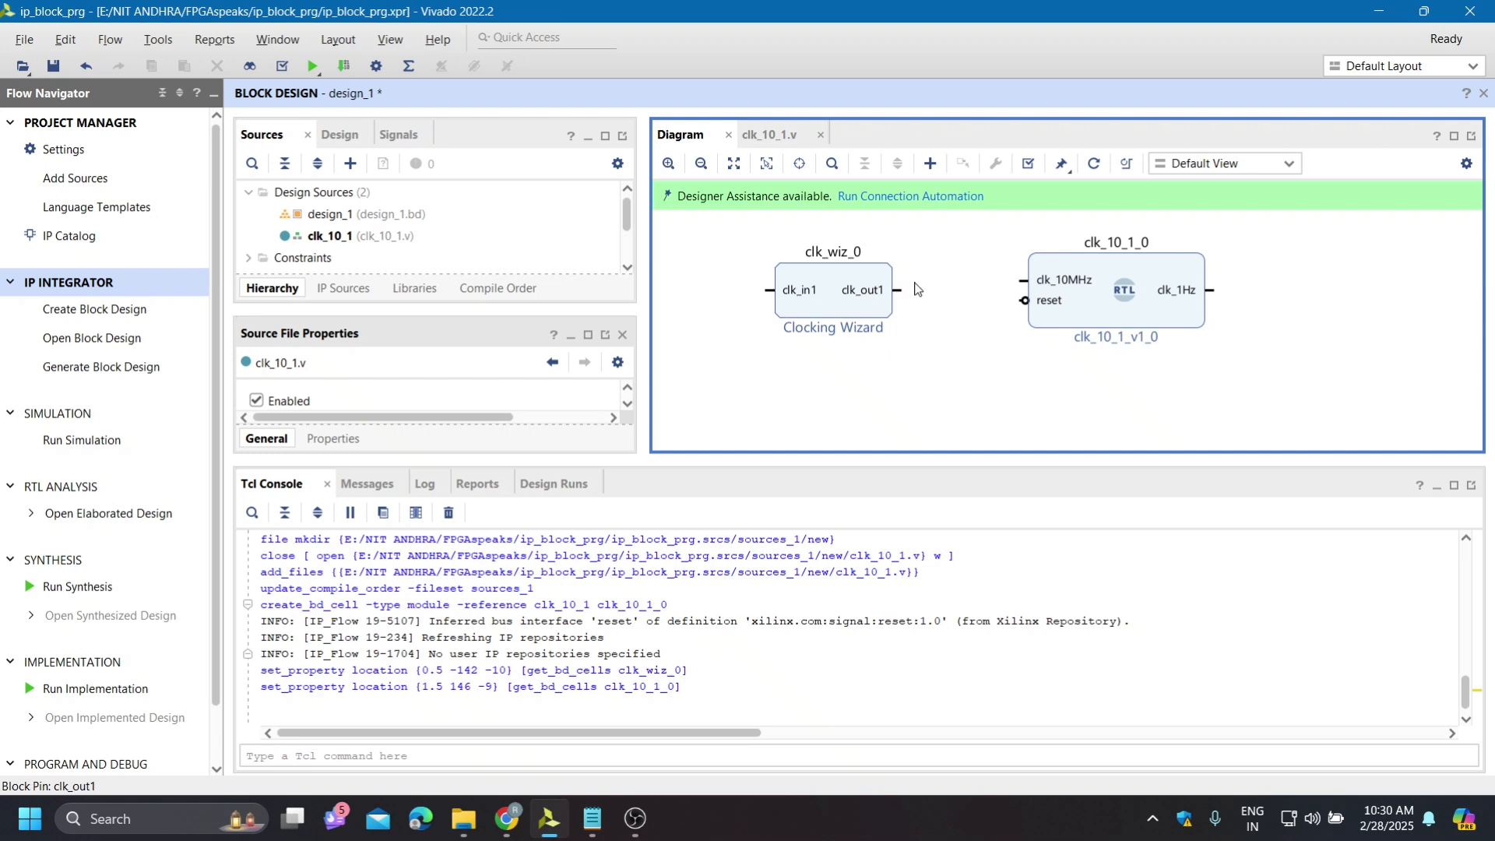
drag(904, 293, 1022, 280)
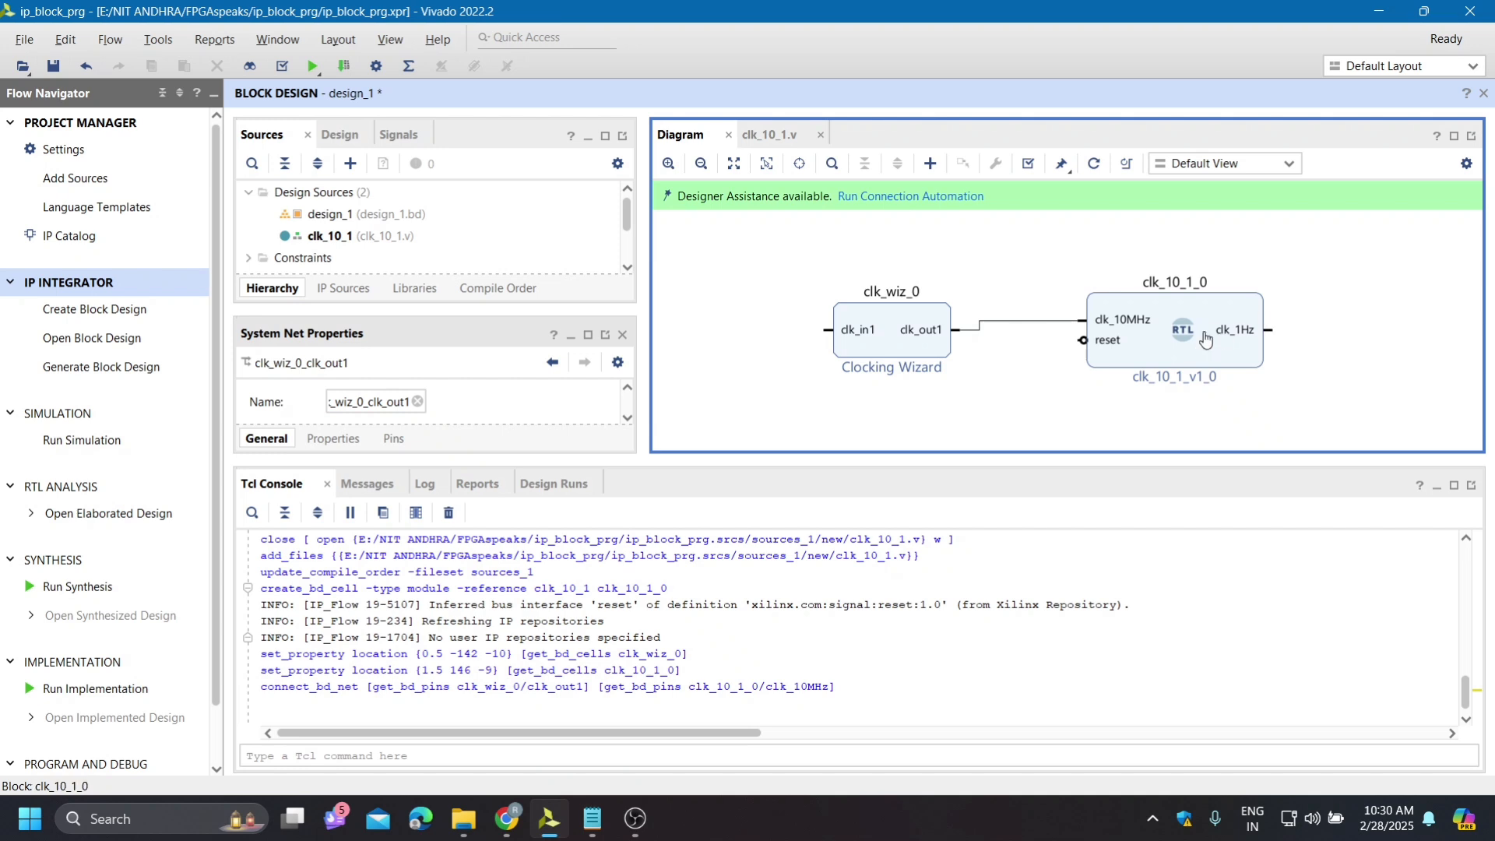
drag(1185, 334, 1111, 327)
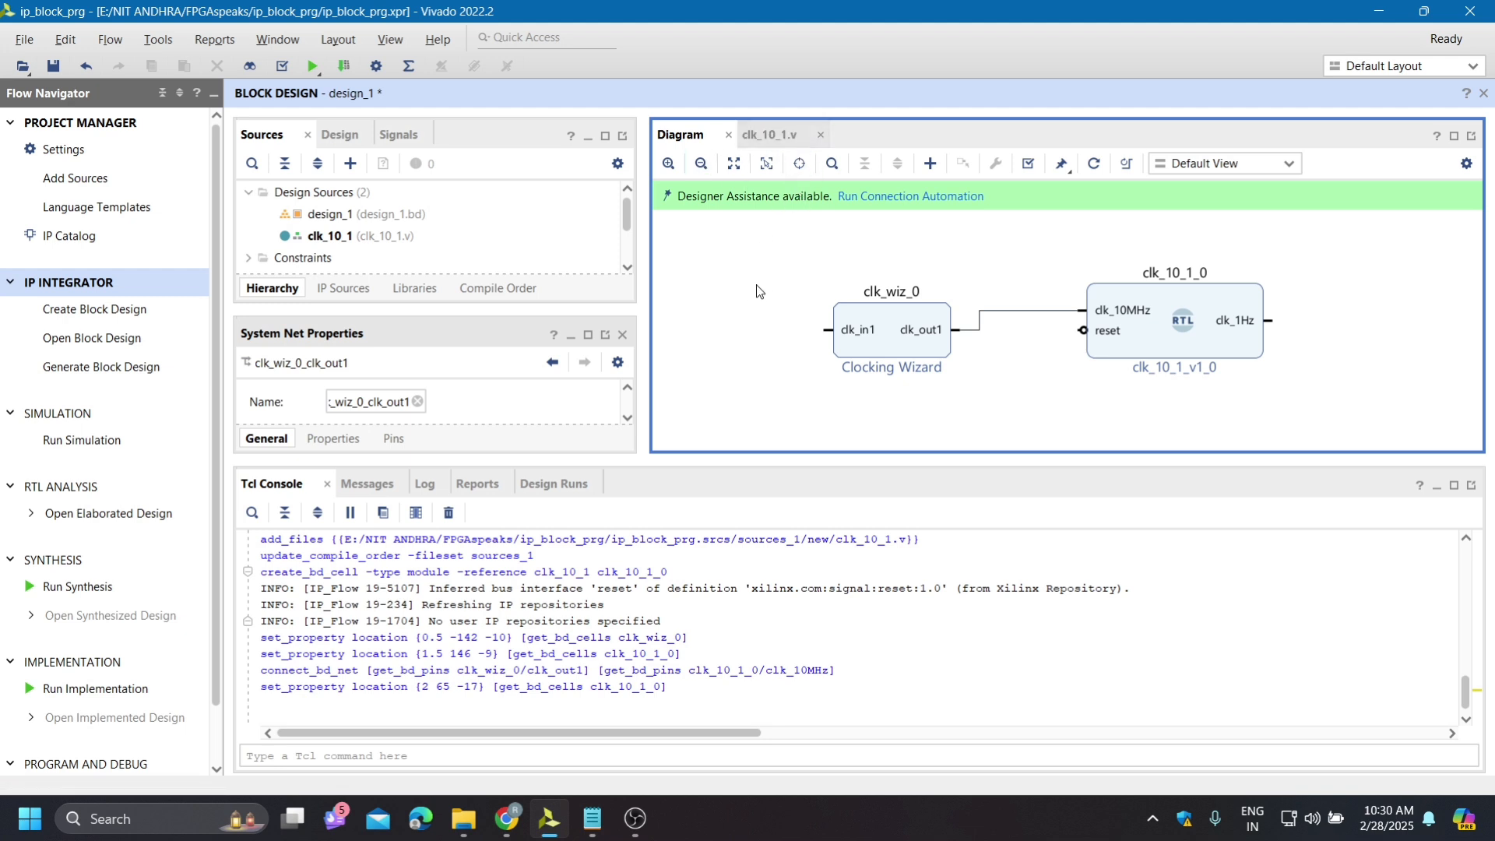
Add a Binary Counter IP to the right of the clk_10_1 block and connect clk_1Hz to its CLK input
click(930, 163)
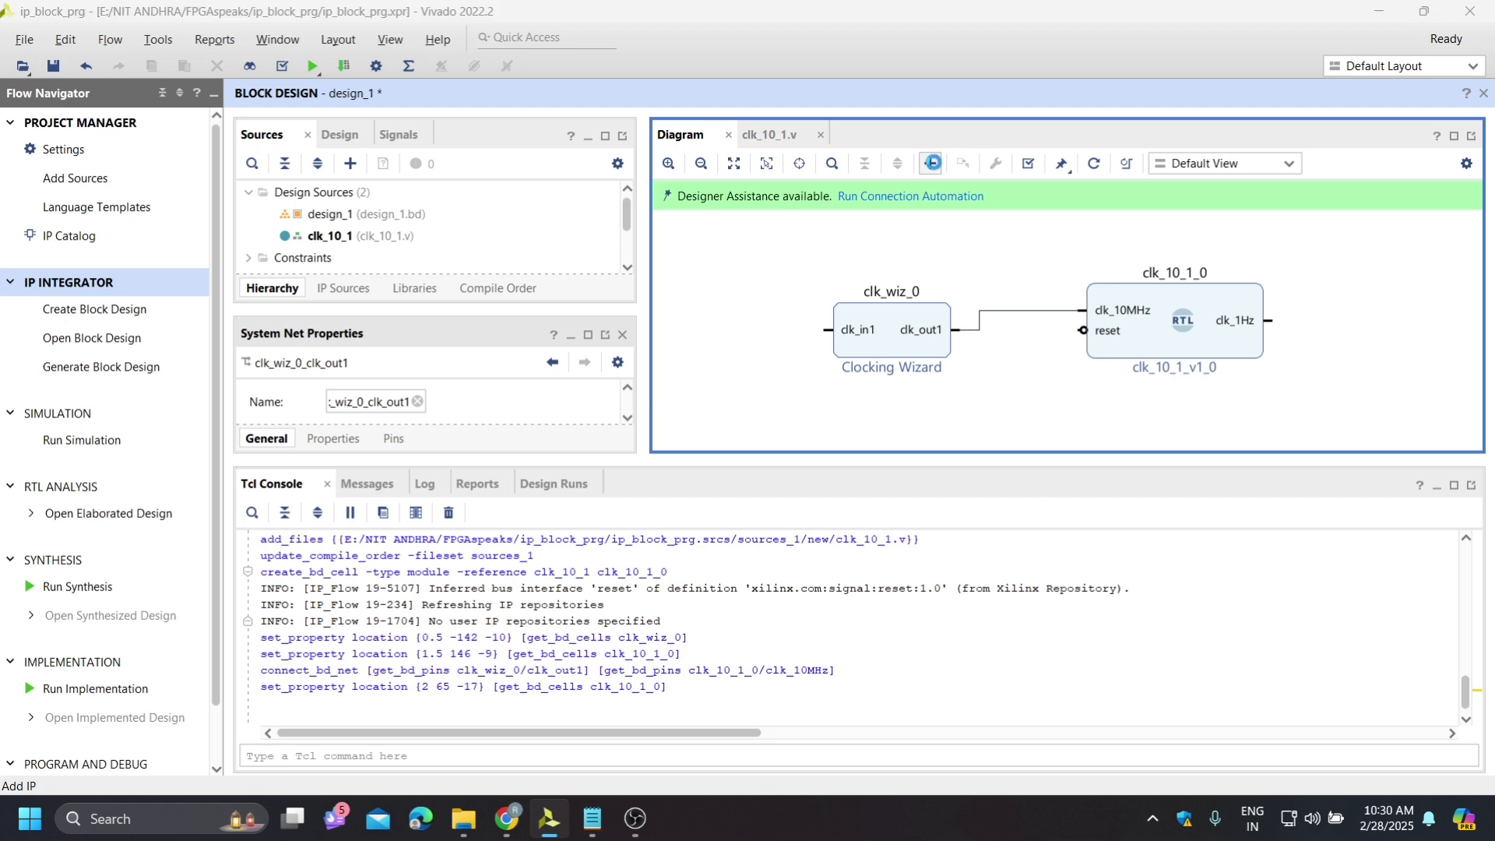
text(c)
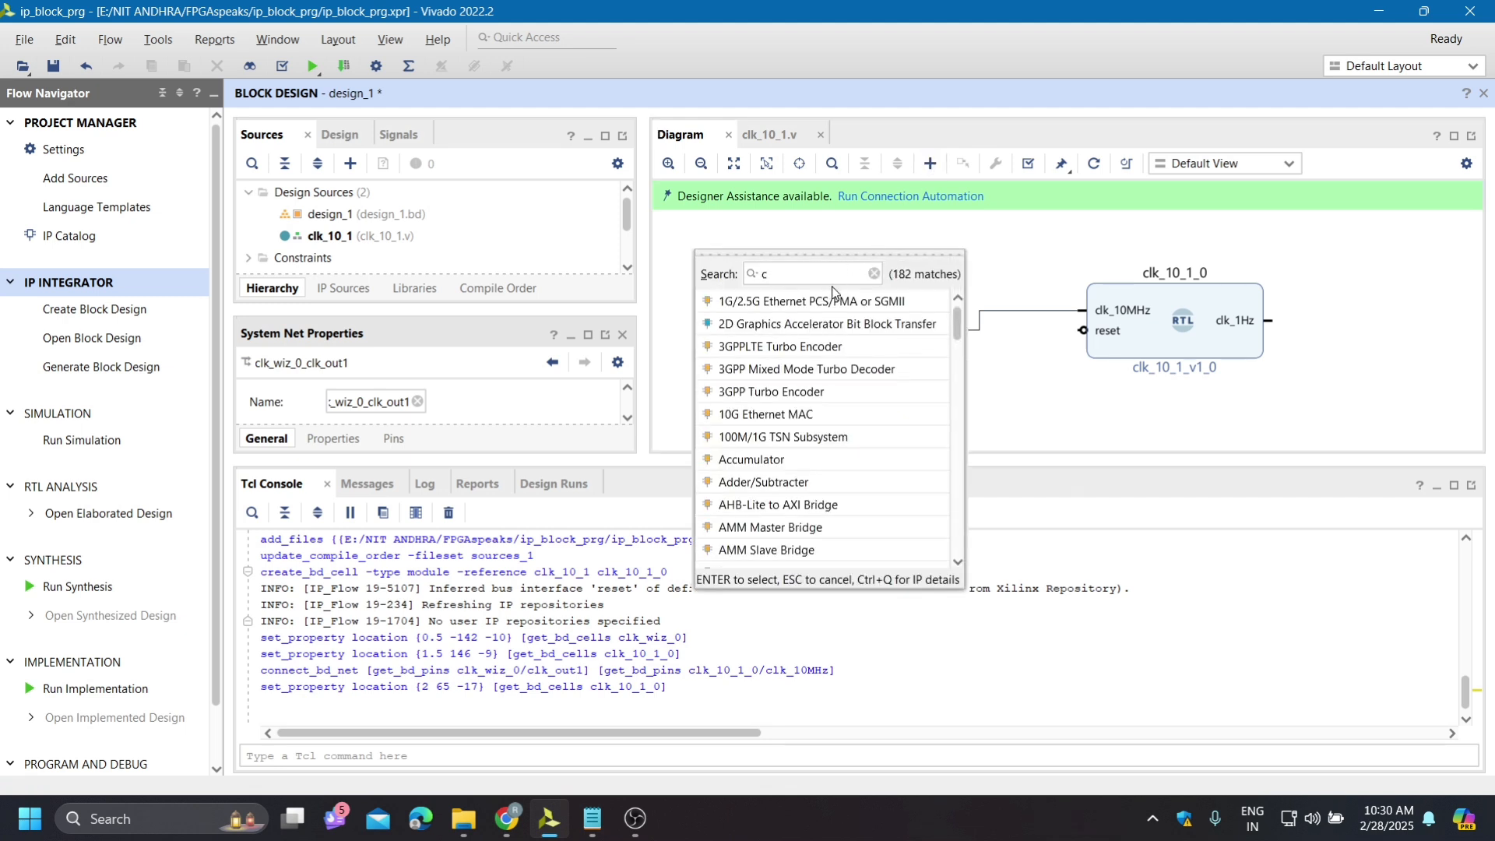
text(ount)
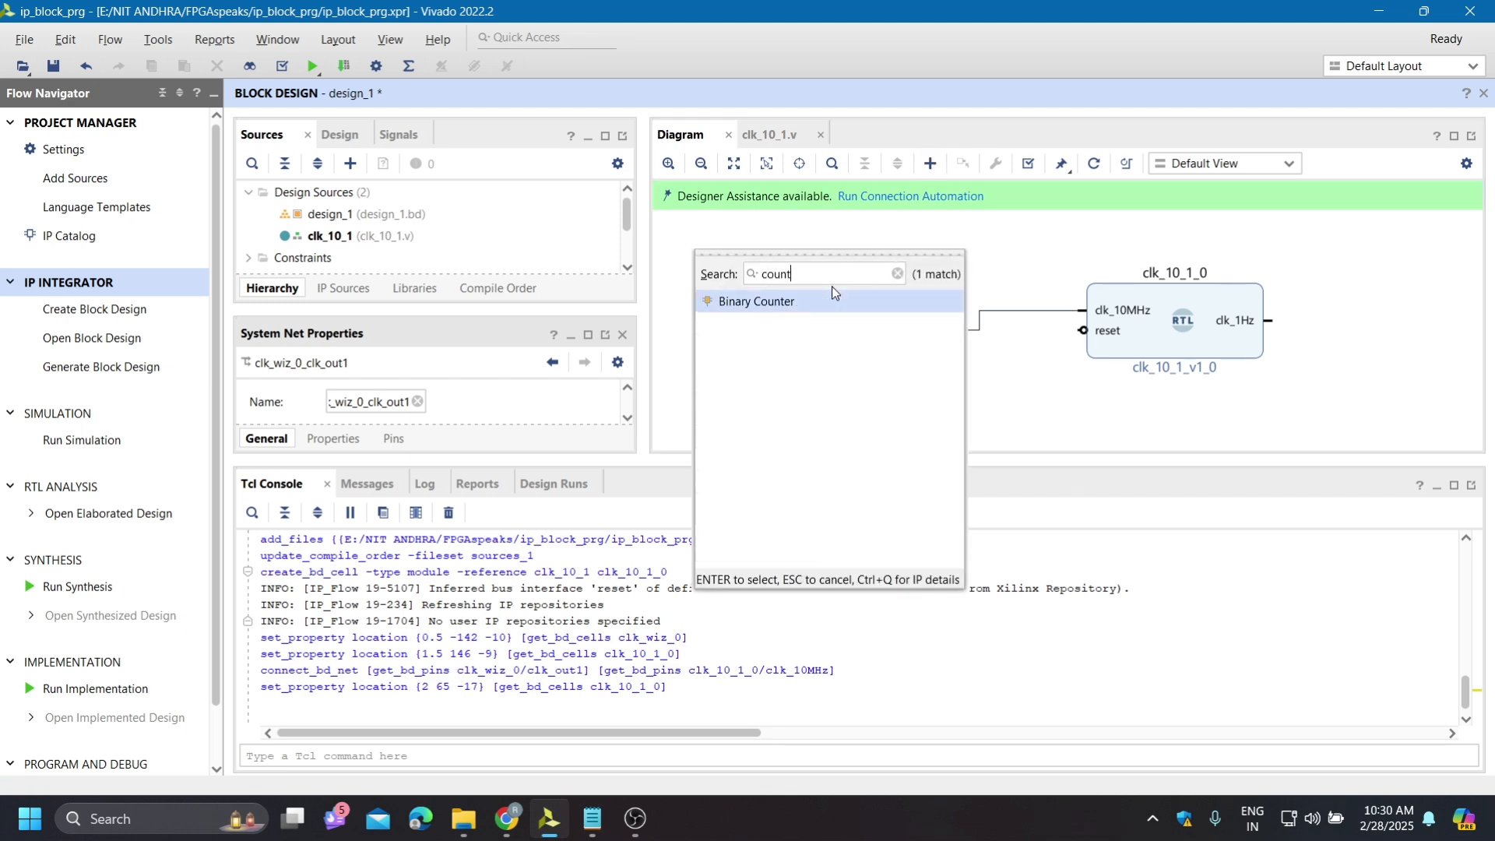
double_click(744, 301)
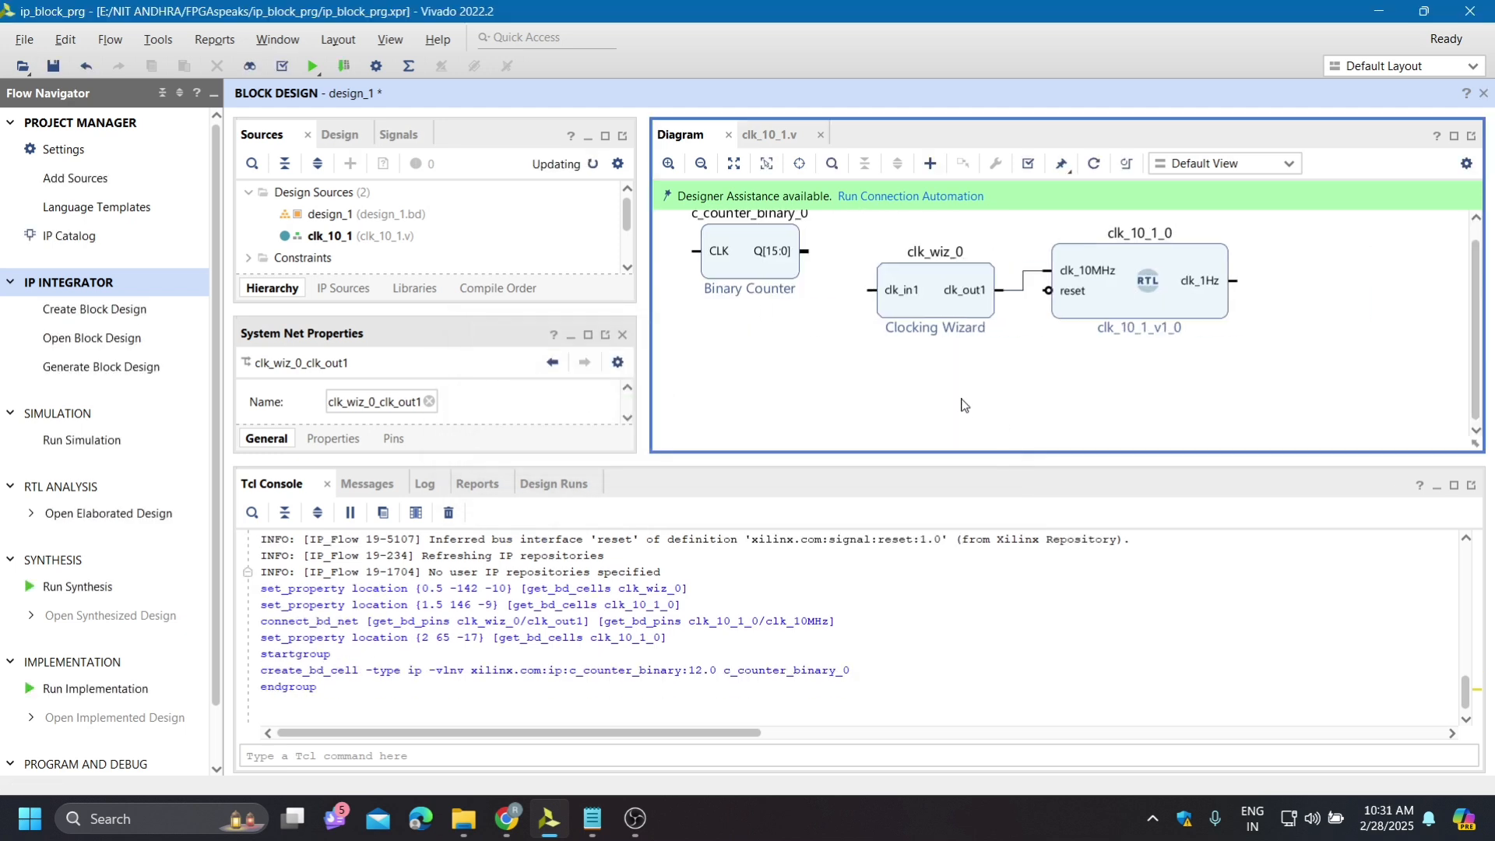
drag(728, 234, 1358, 261)
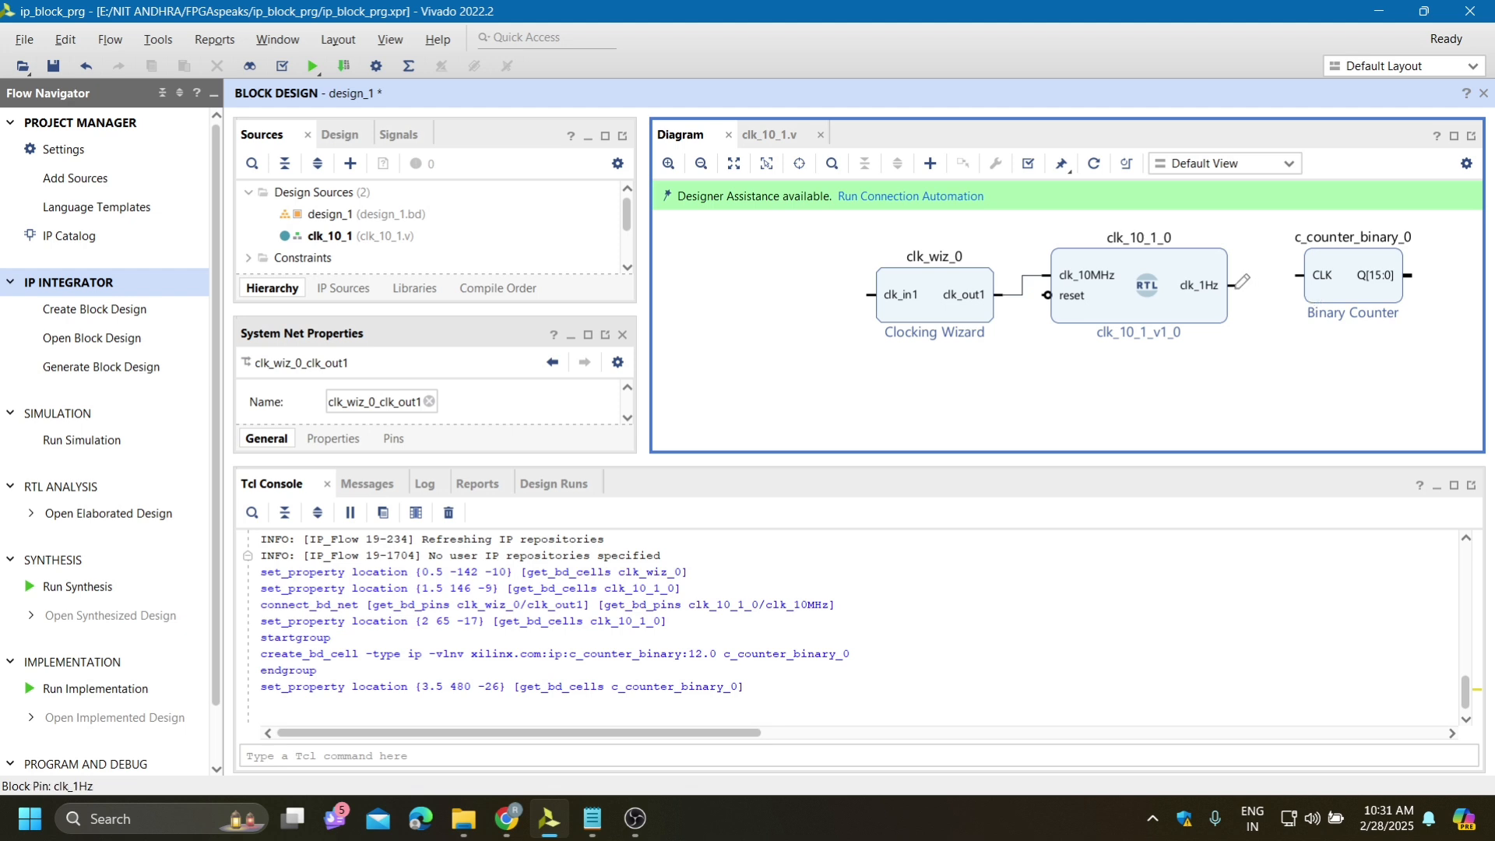
drag(1236, 285, 1277, 273)
click(1260, 409)
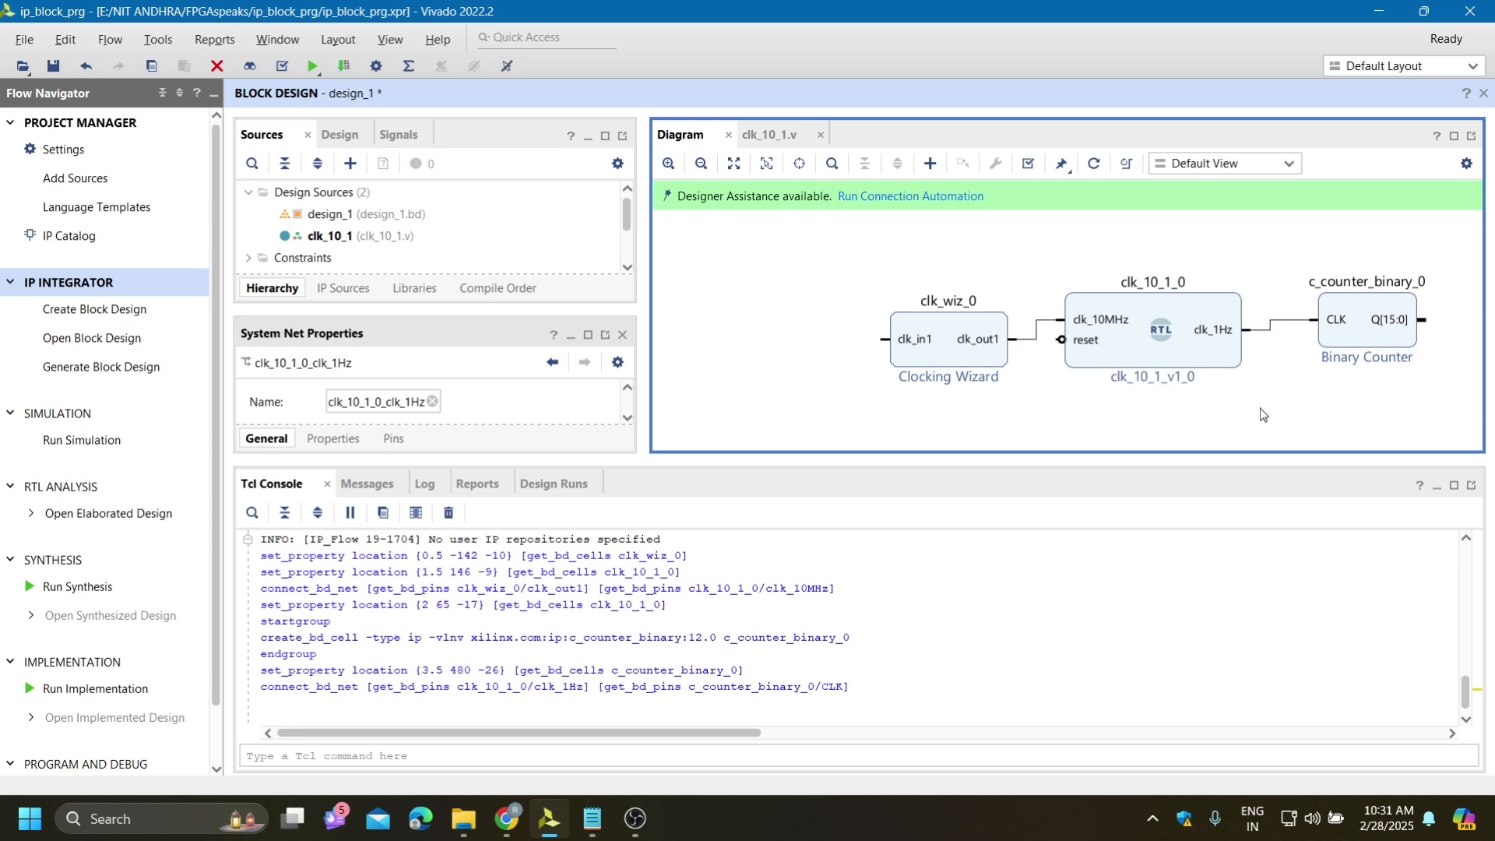
Customize the Binary Counter with an output width of 4 and the UPDOWN count mode, checking its control options
double_click(1363, 343)
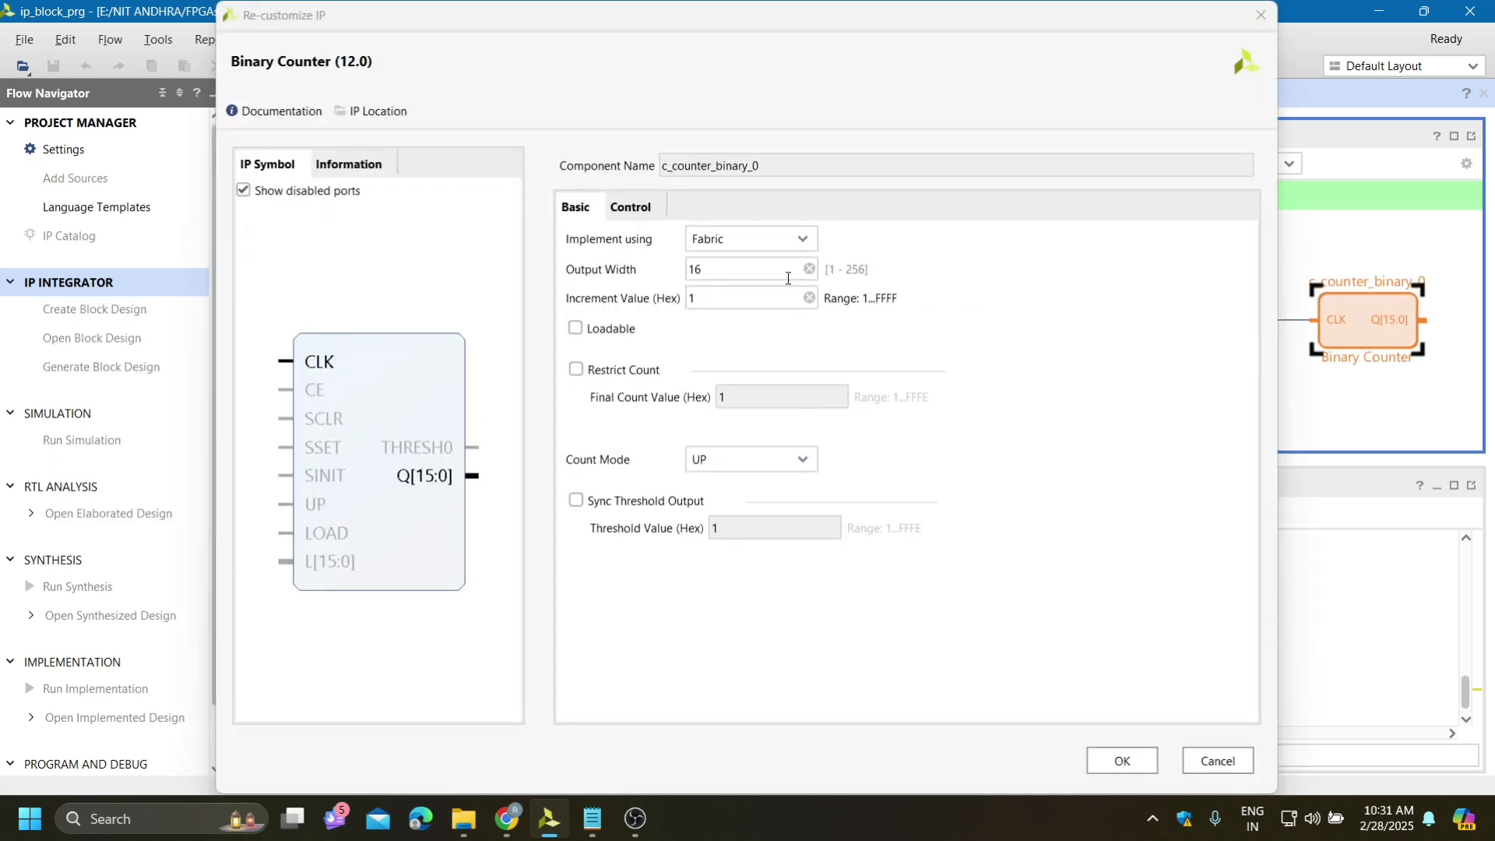
click(737, 278)
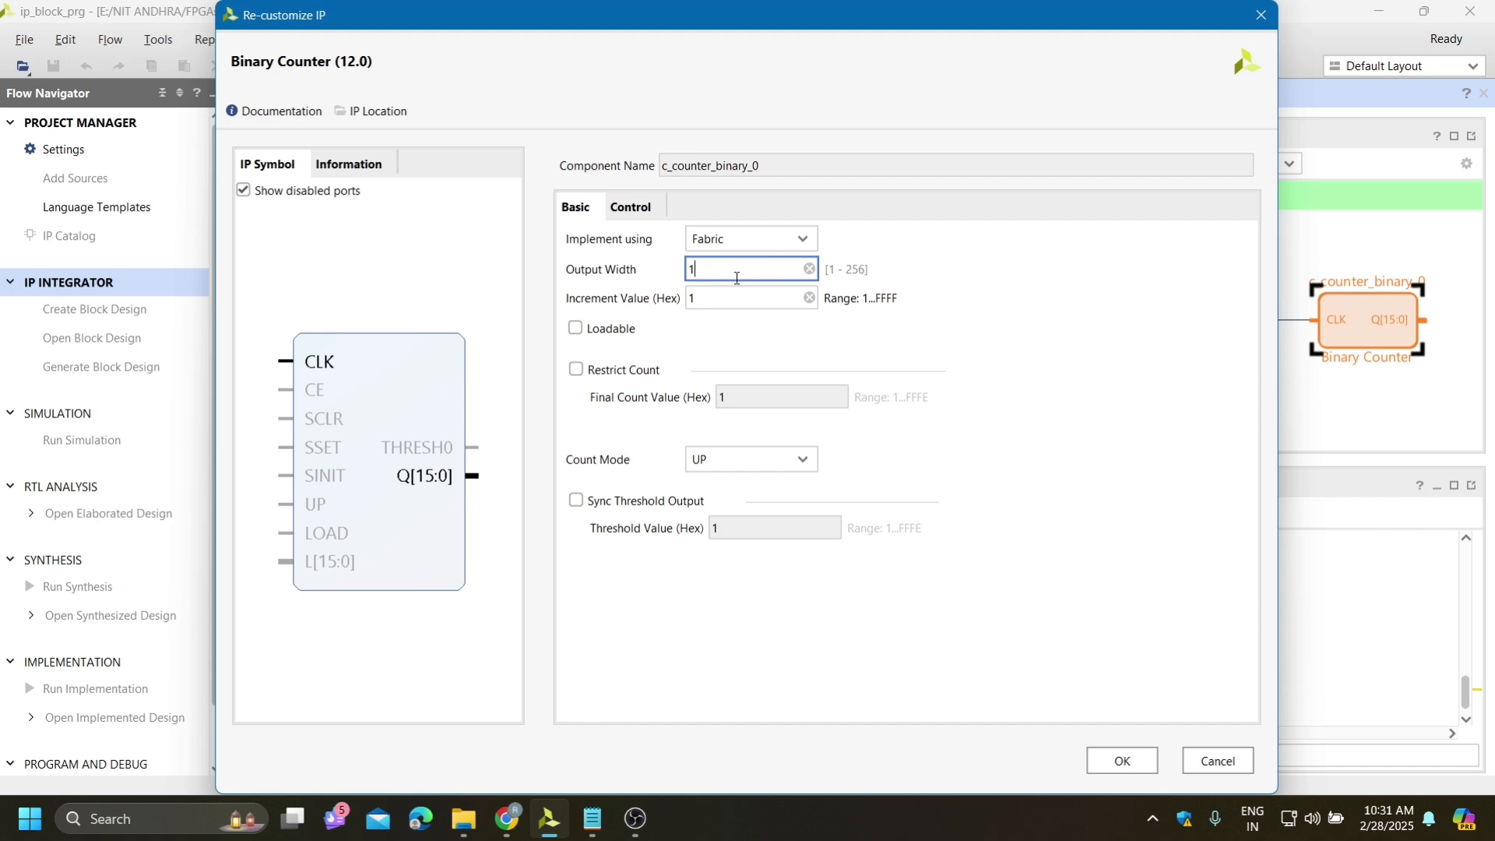
key(BackSpace)
text(4)
click(803, 460)
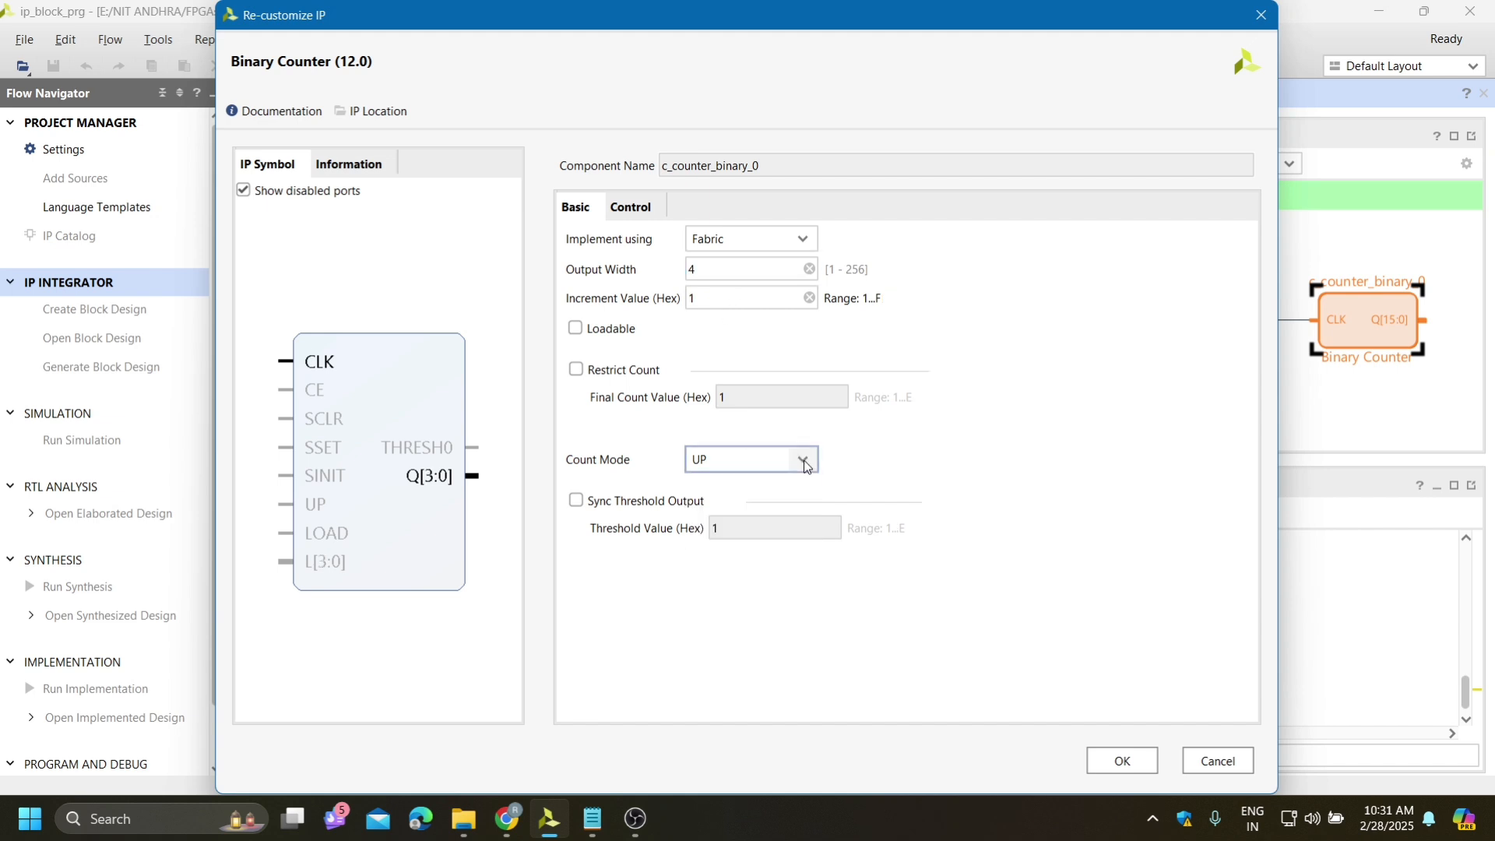
click(804, 462)
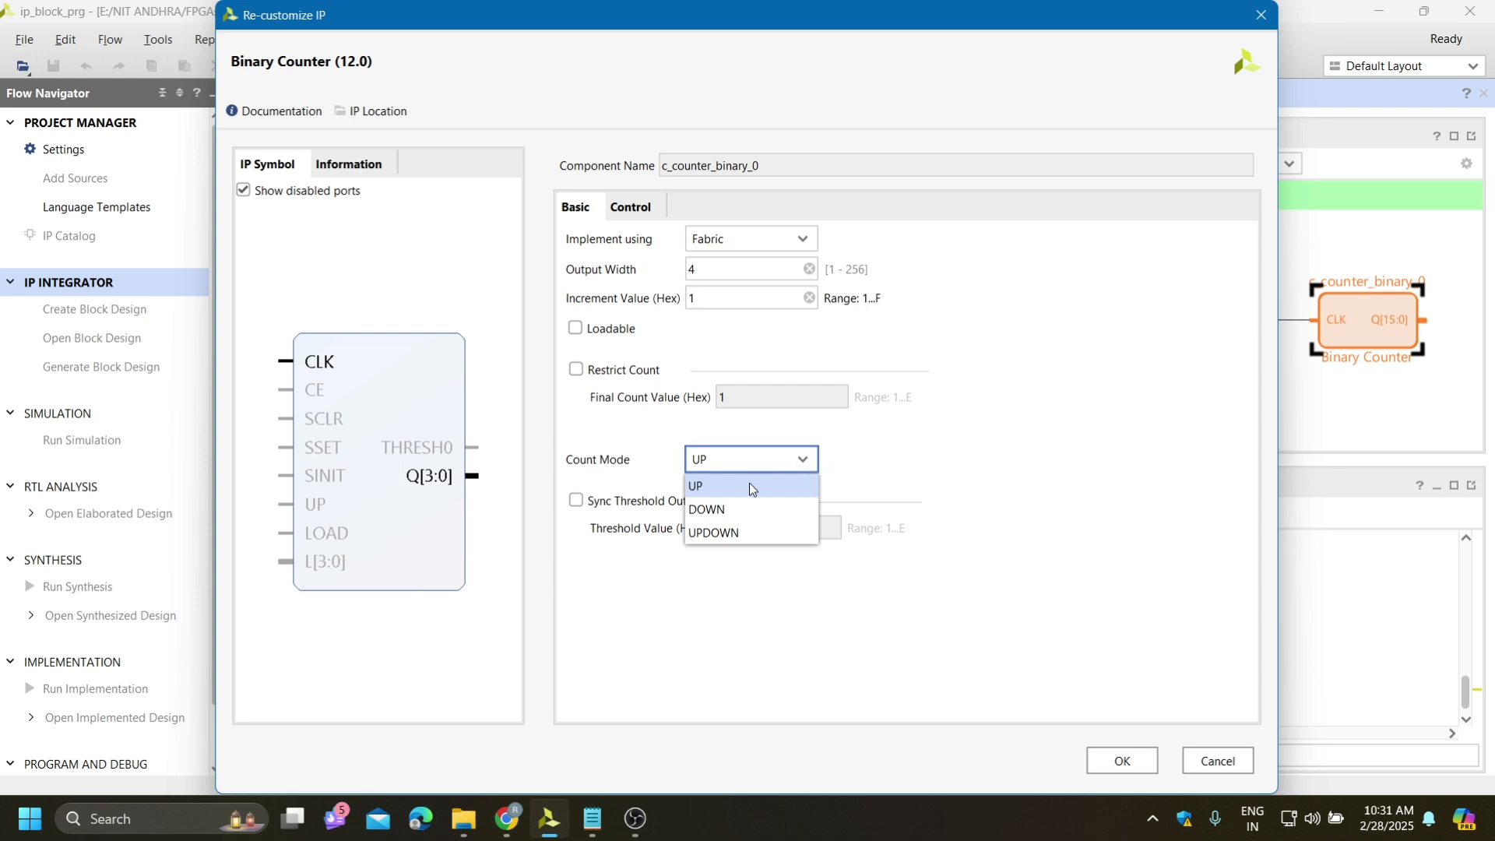
click(730, 534)
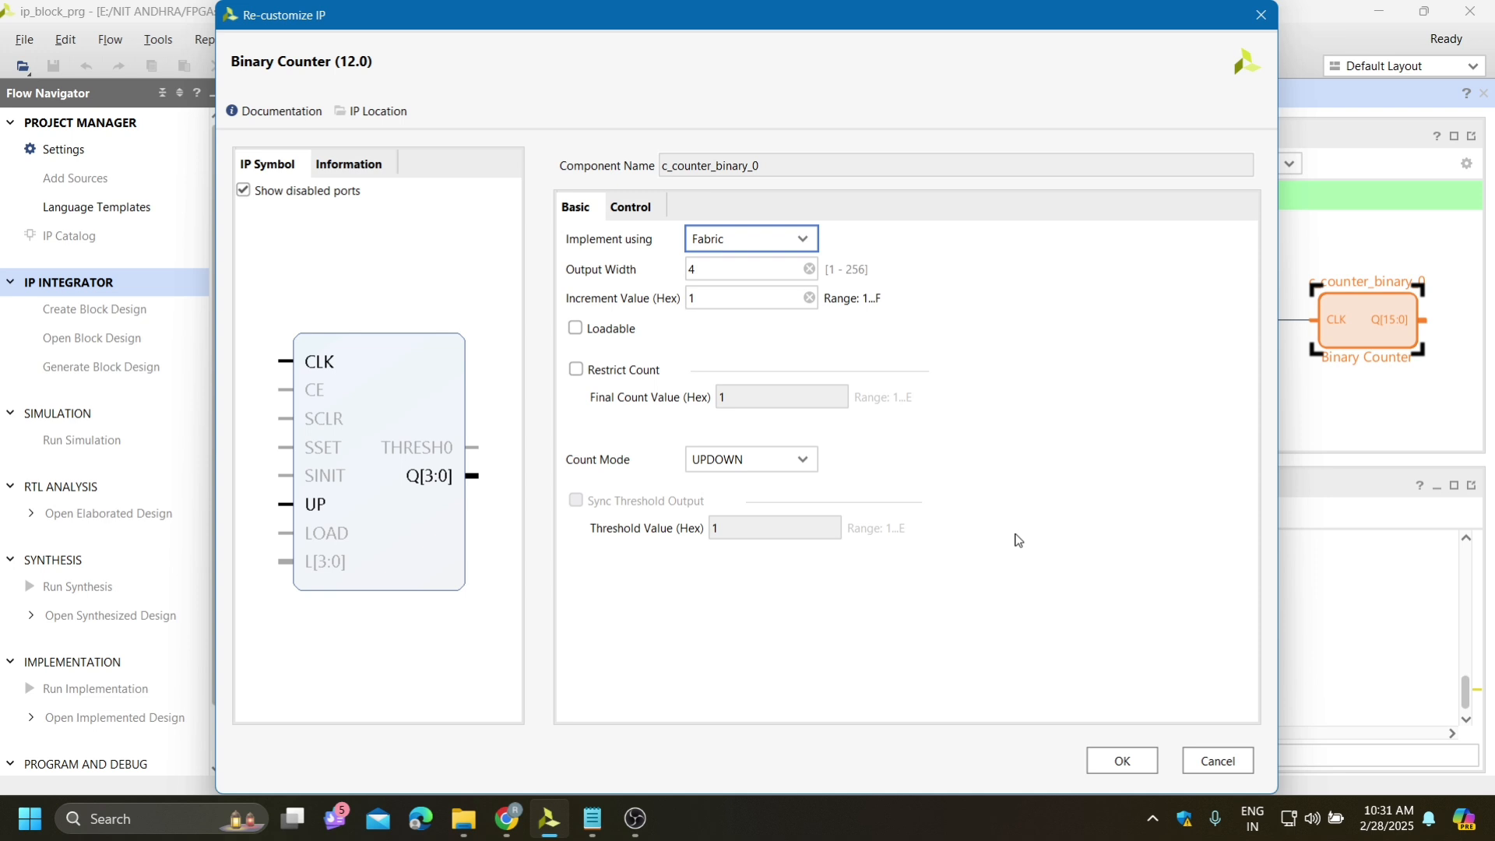
click(630, 210)
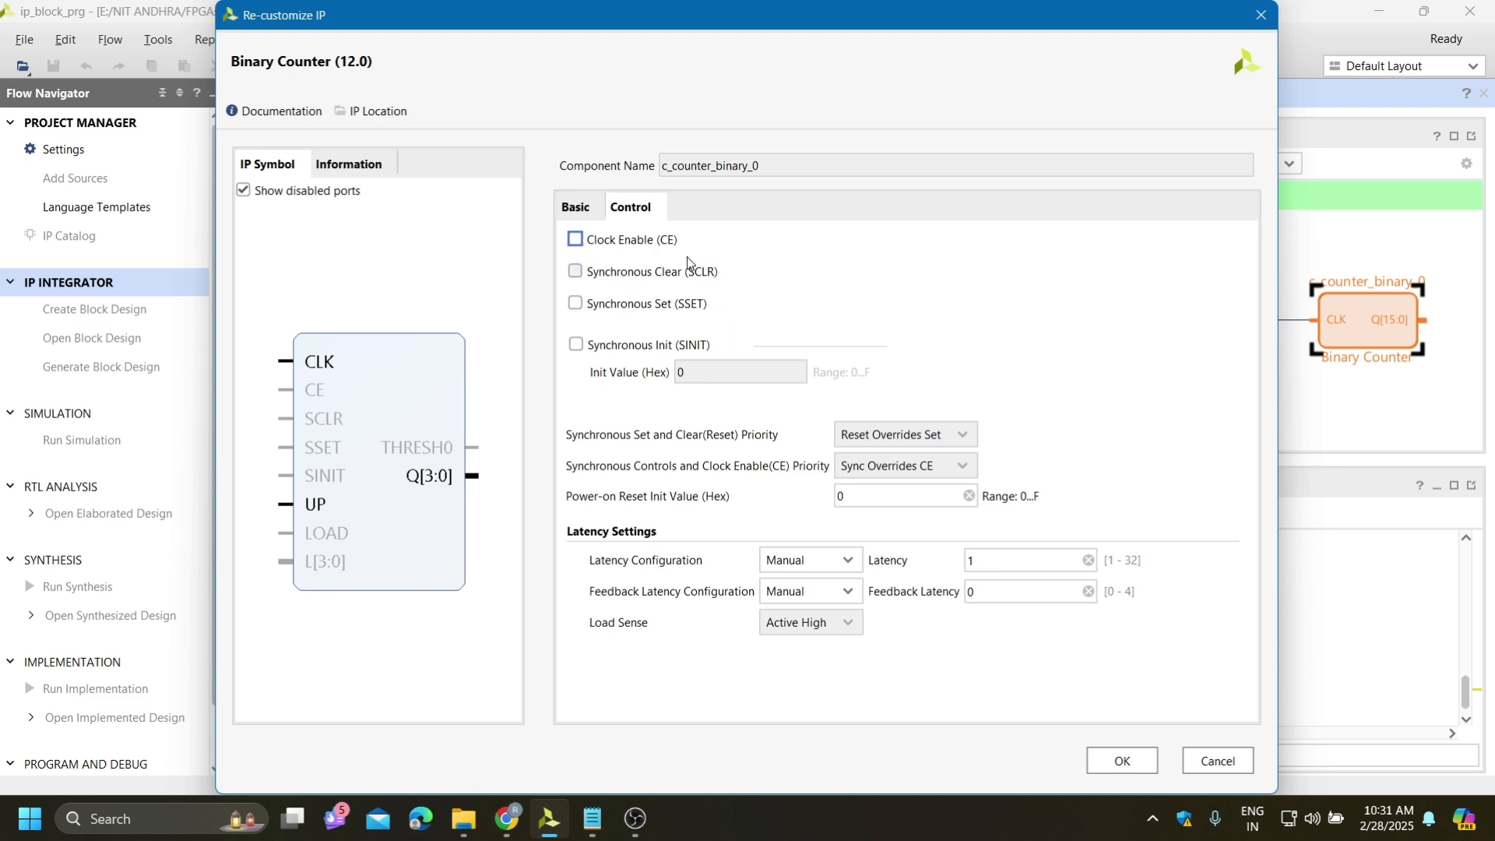
click(584, 211)
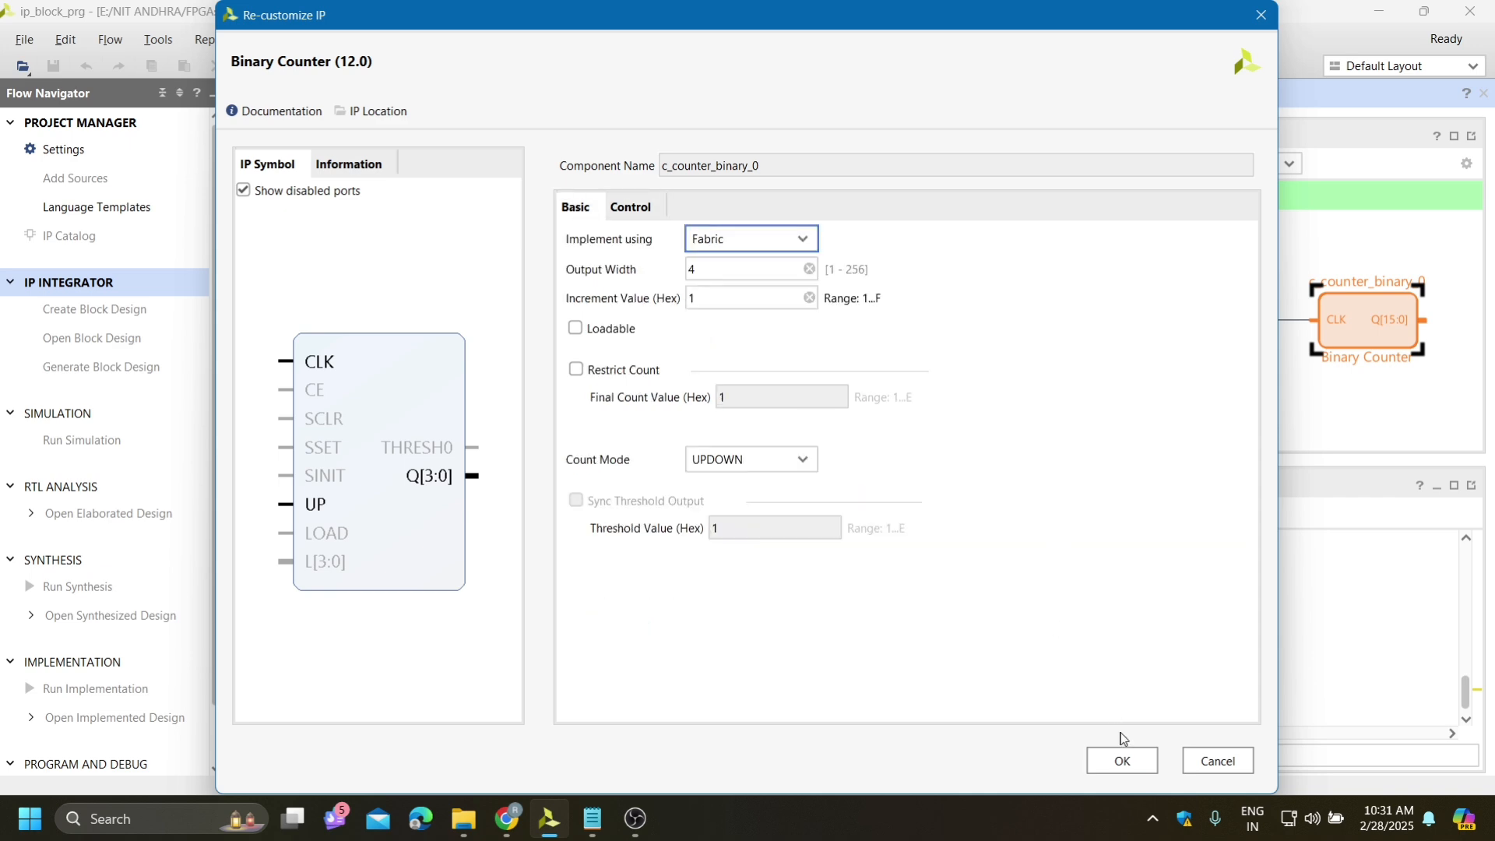
click(1116, 761)
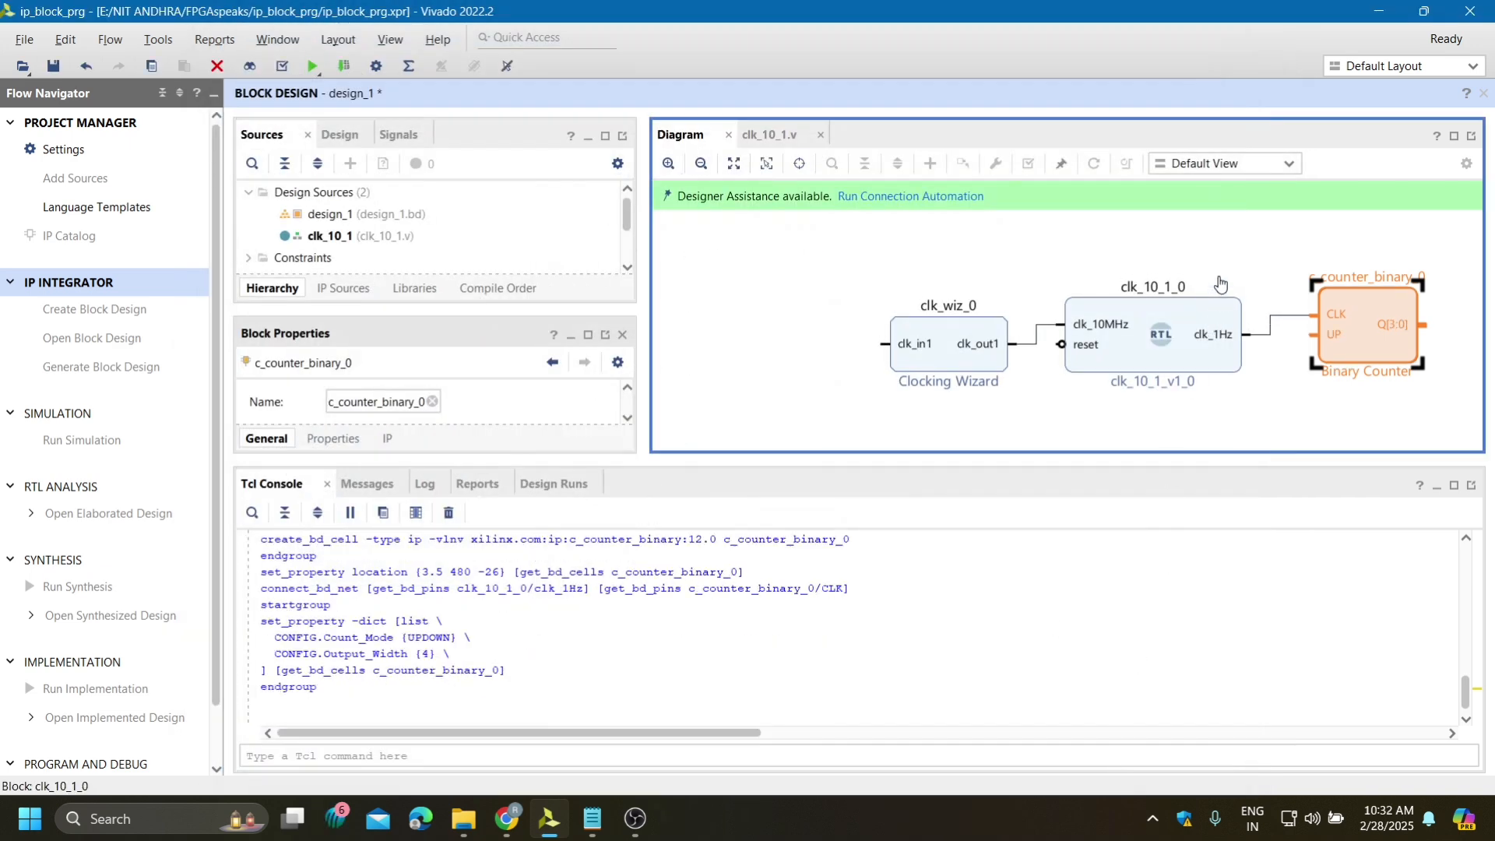
click(1229, 240)
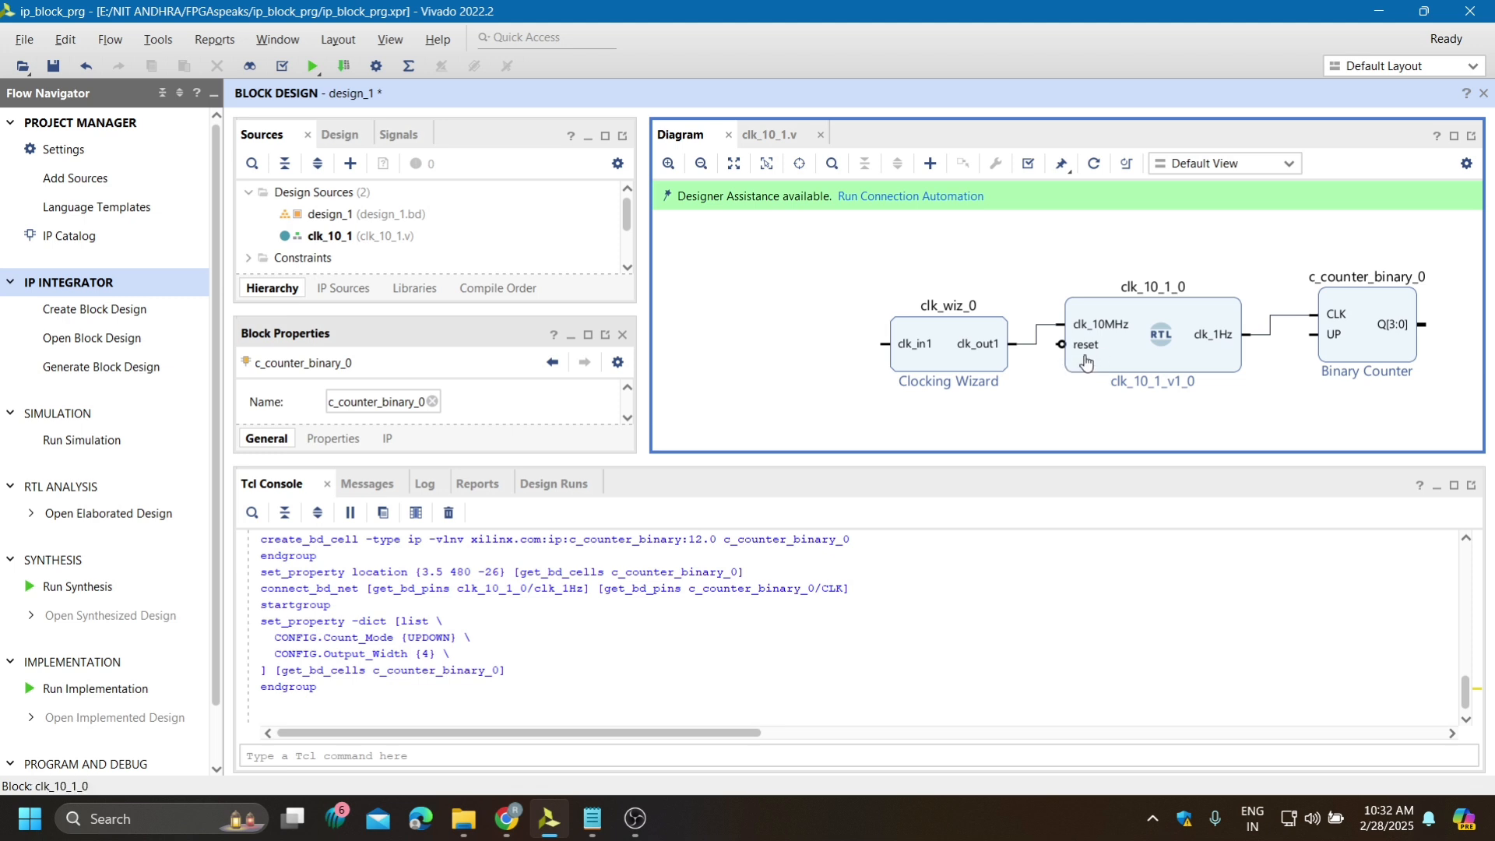
Run connection automation to give the Clocking Wizard's clk_in1 a new external port, and make the clk_10_1 block's unconnected pin external
click(915, 204)
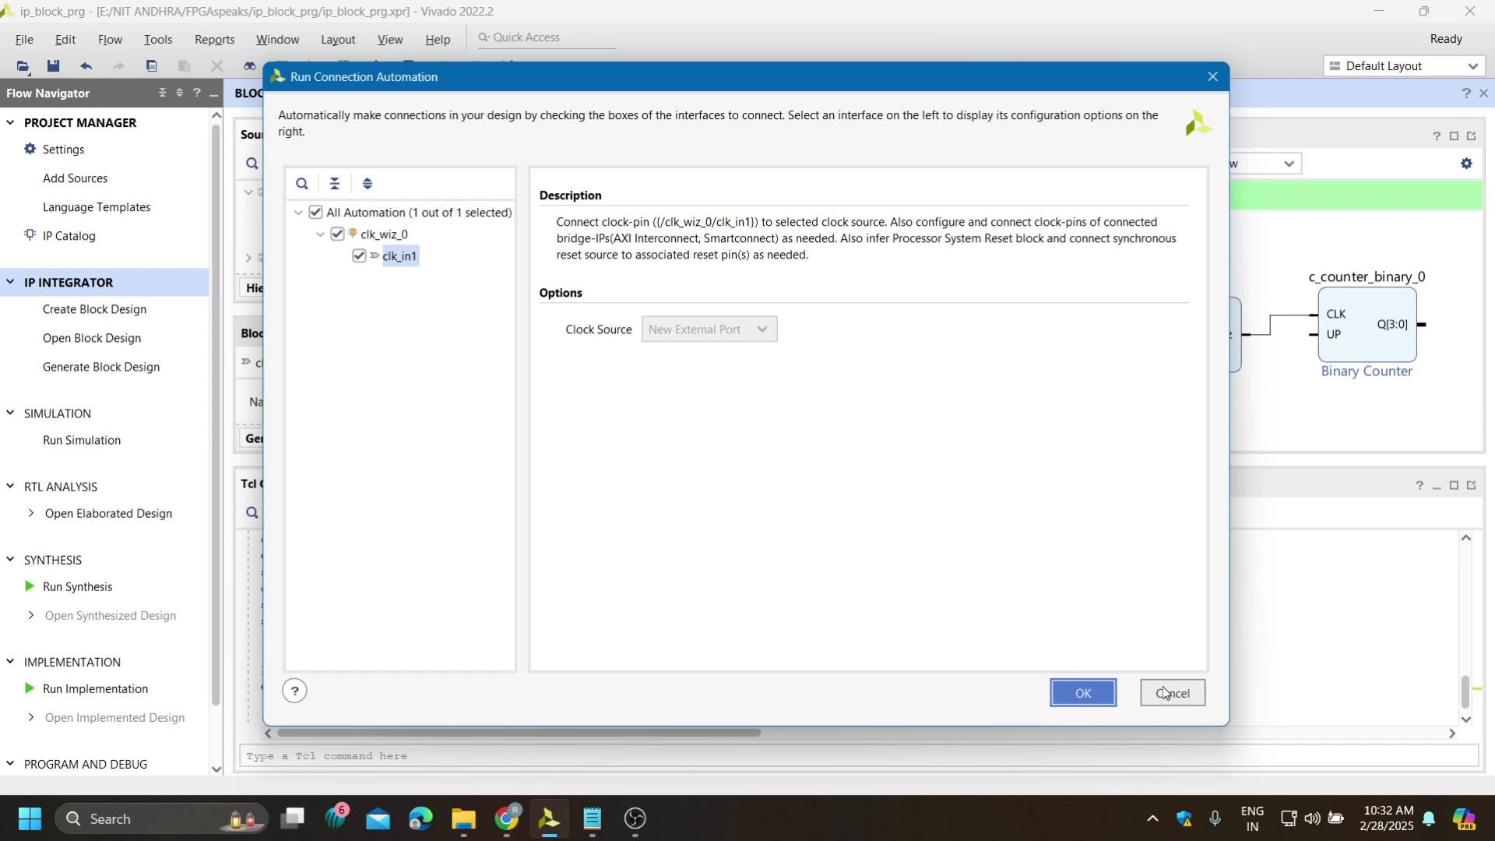
click(1082, 692)
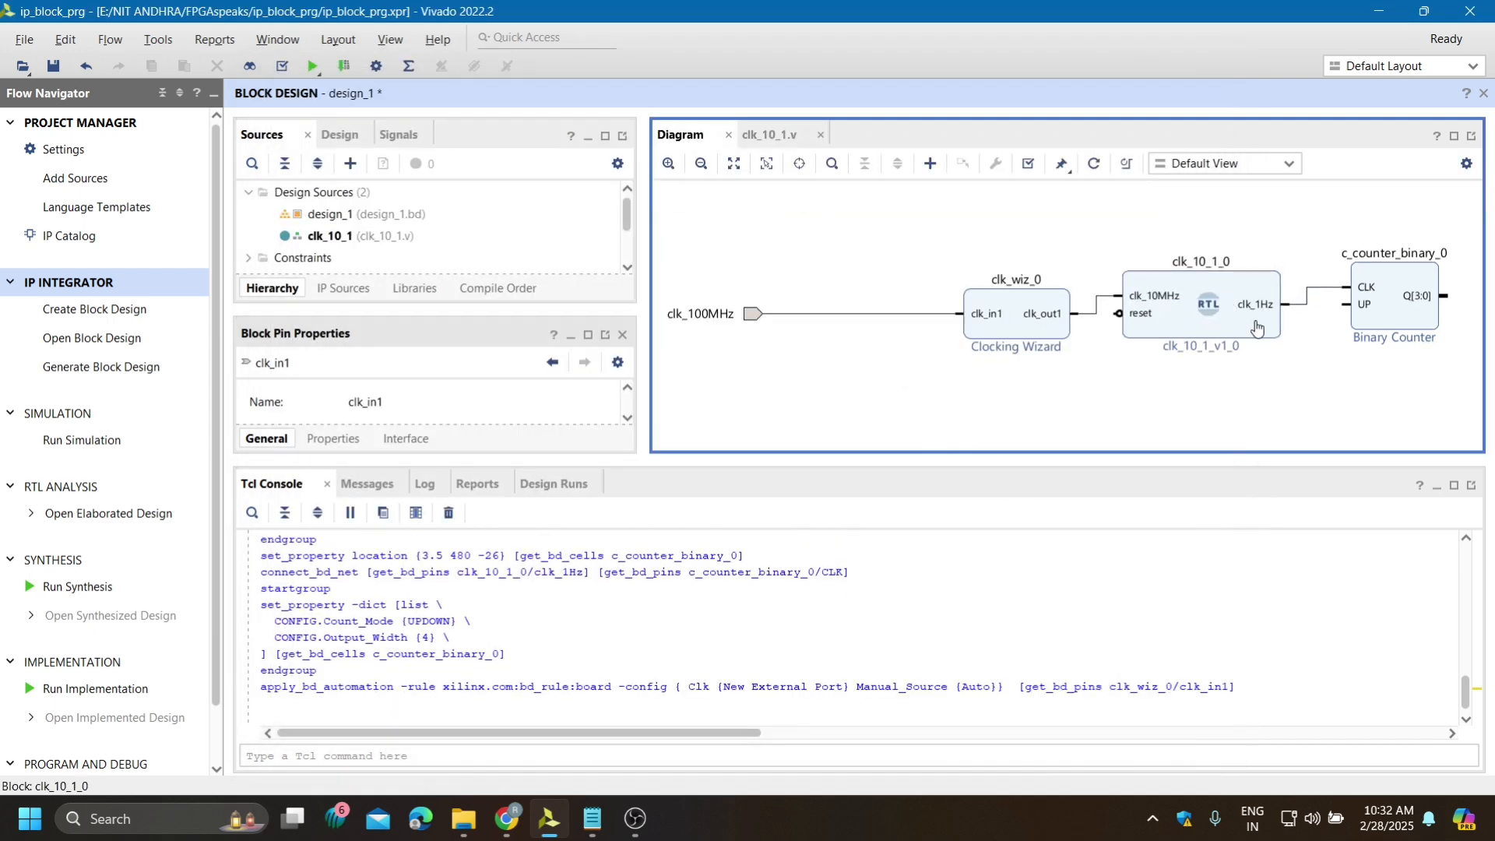
click(1191, 325)
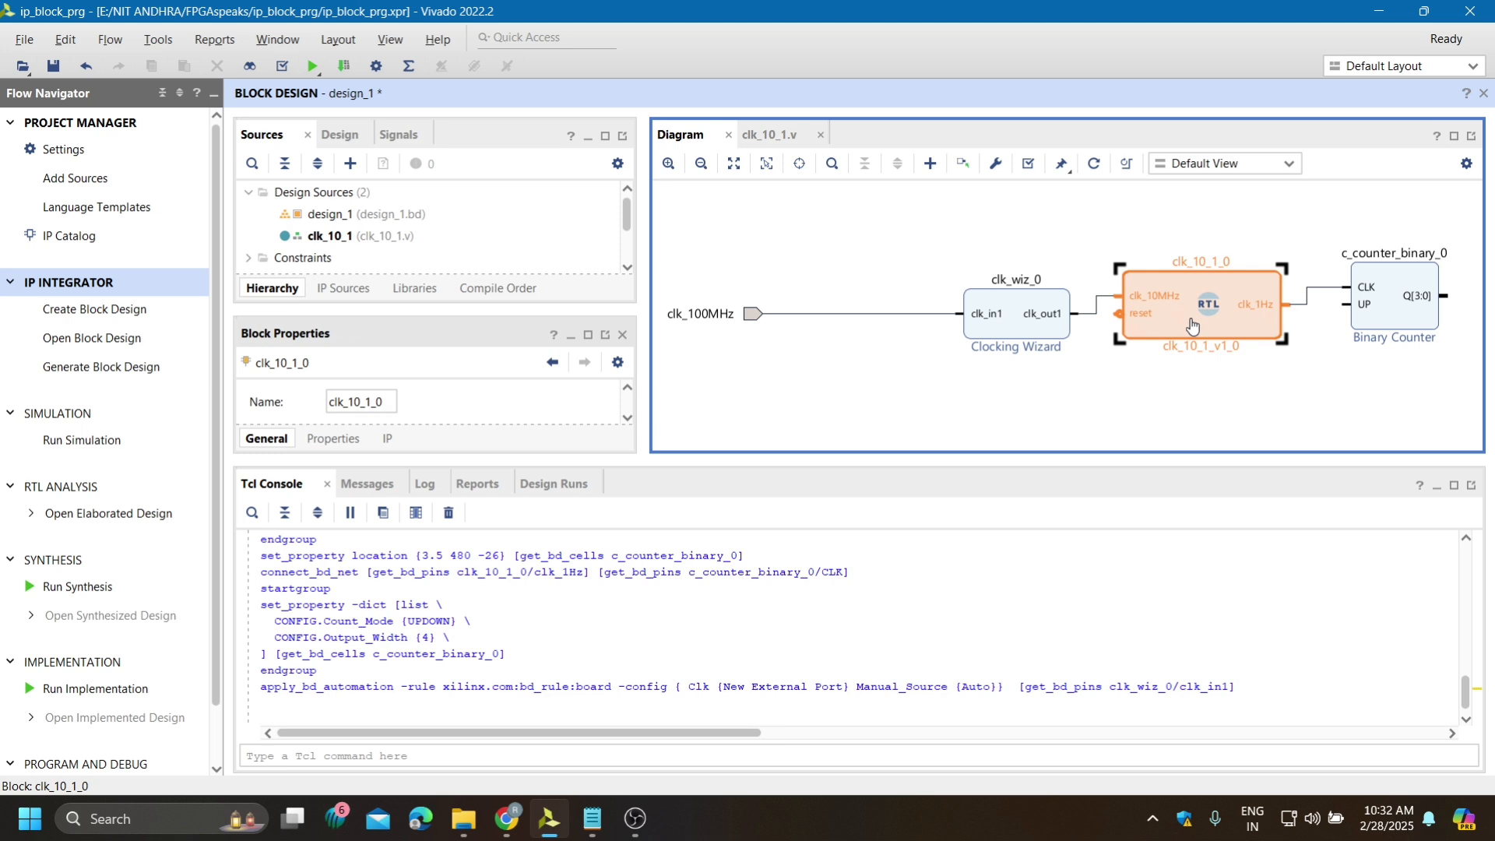
right_click(1191, 323)
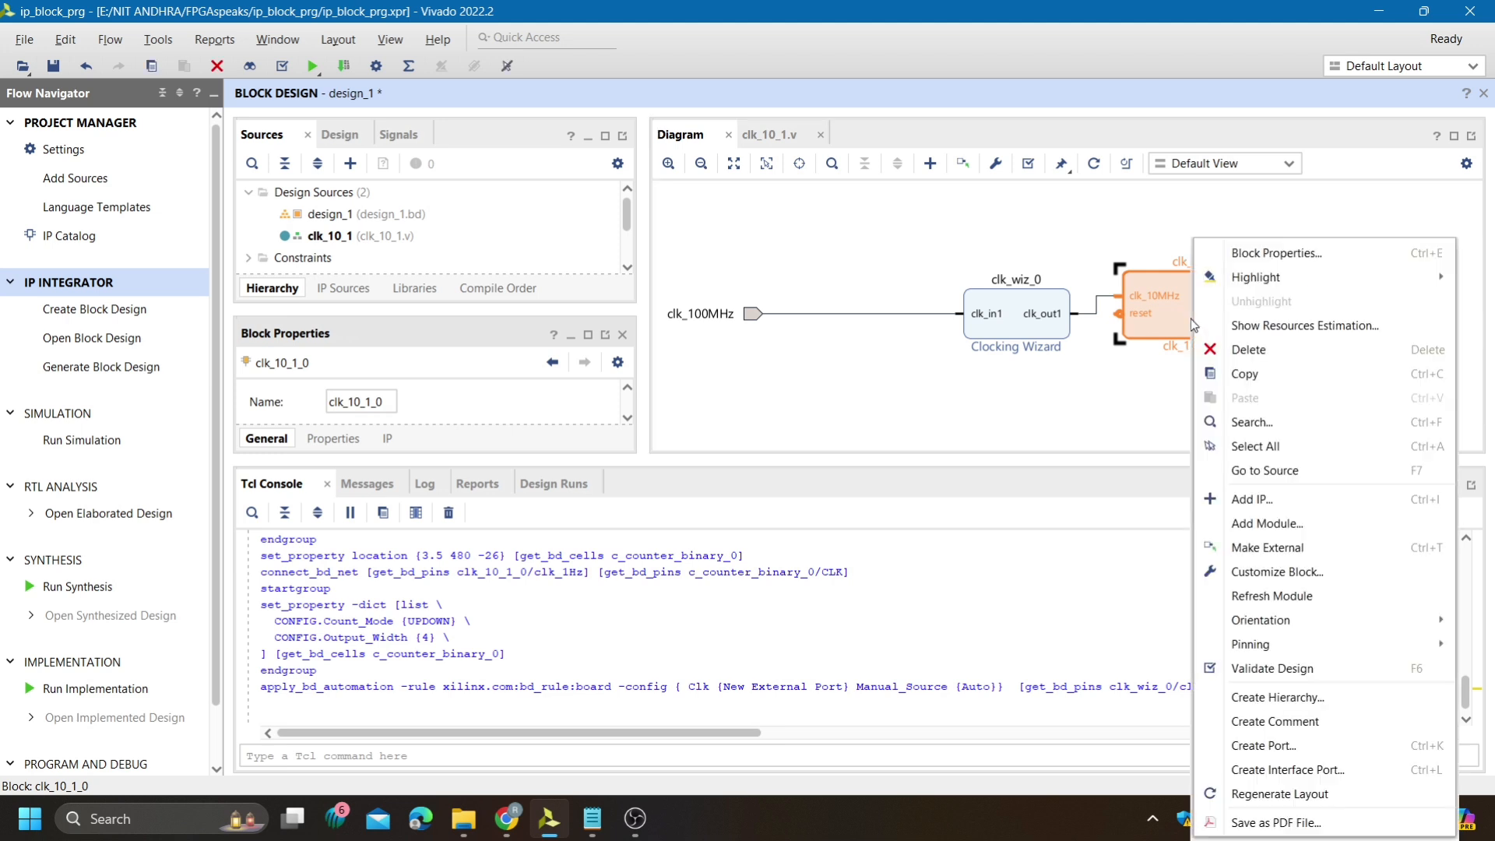
click(1267, 547)
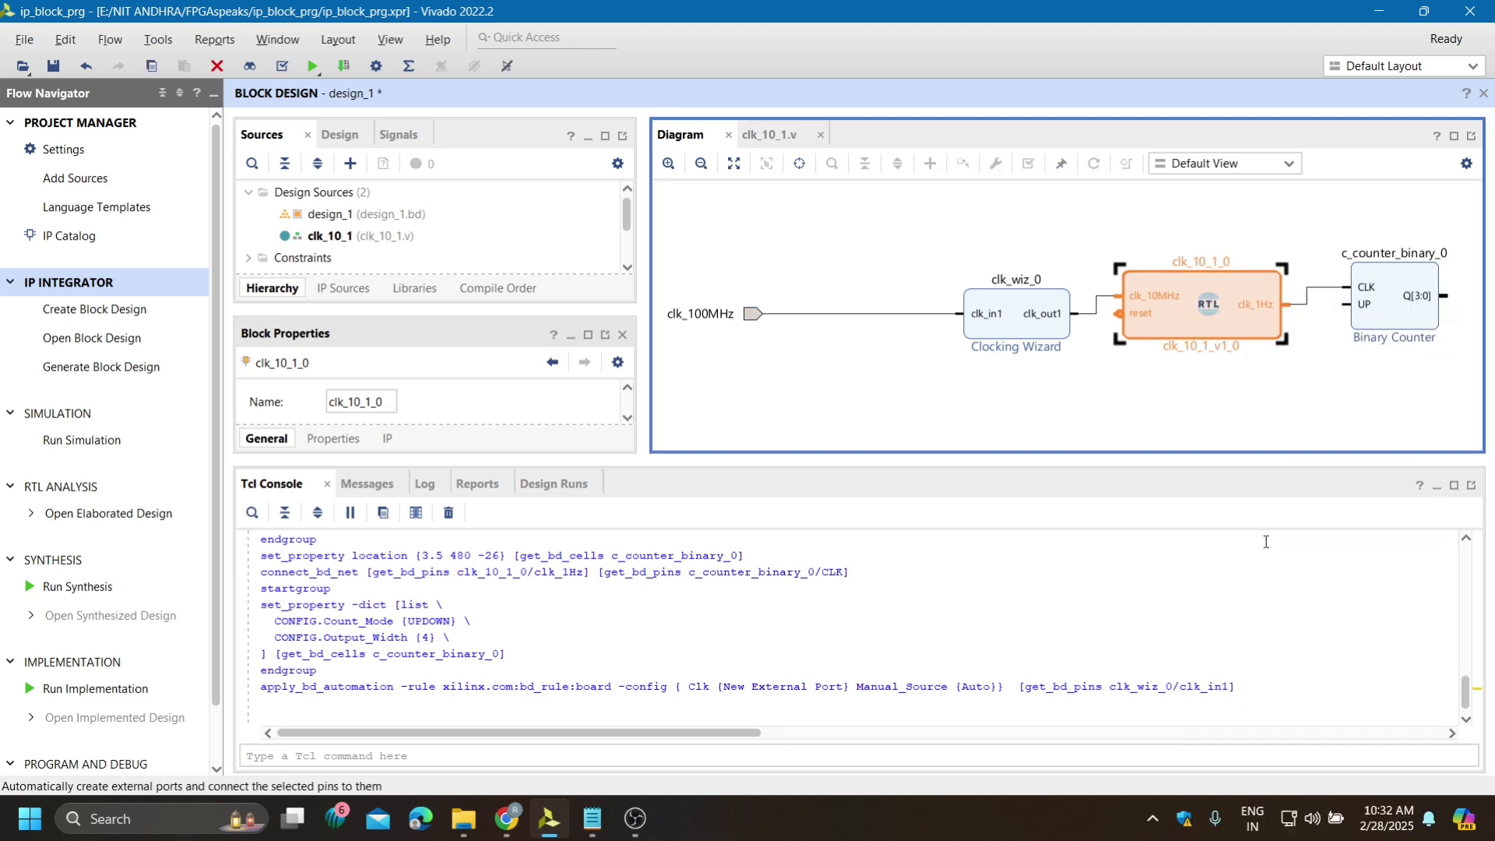
Make the Binary Counter's unconnected UP and Q[3:0] pins external
click(1387, 323)
right_click(1388, 324)
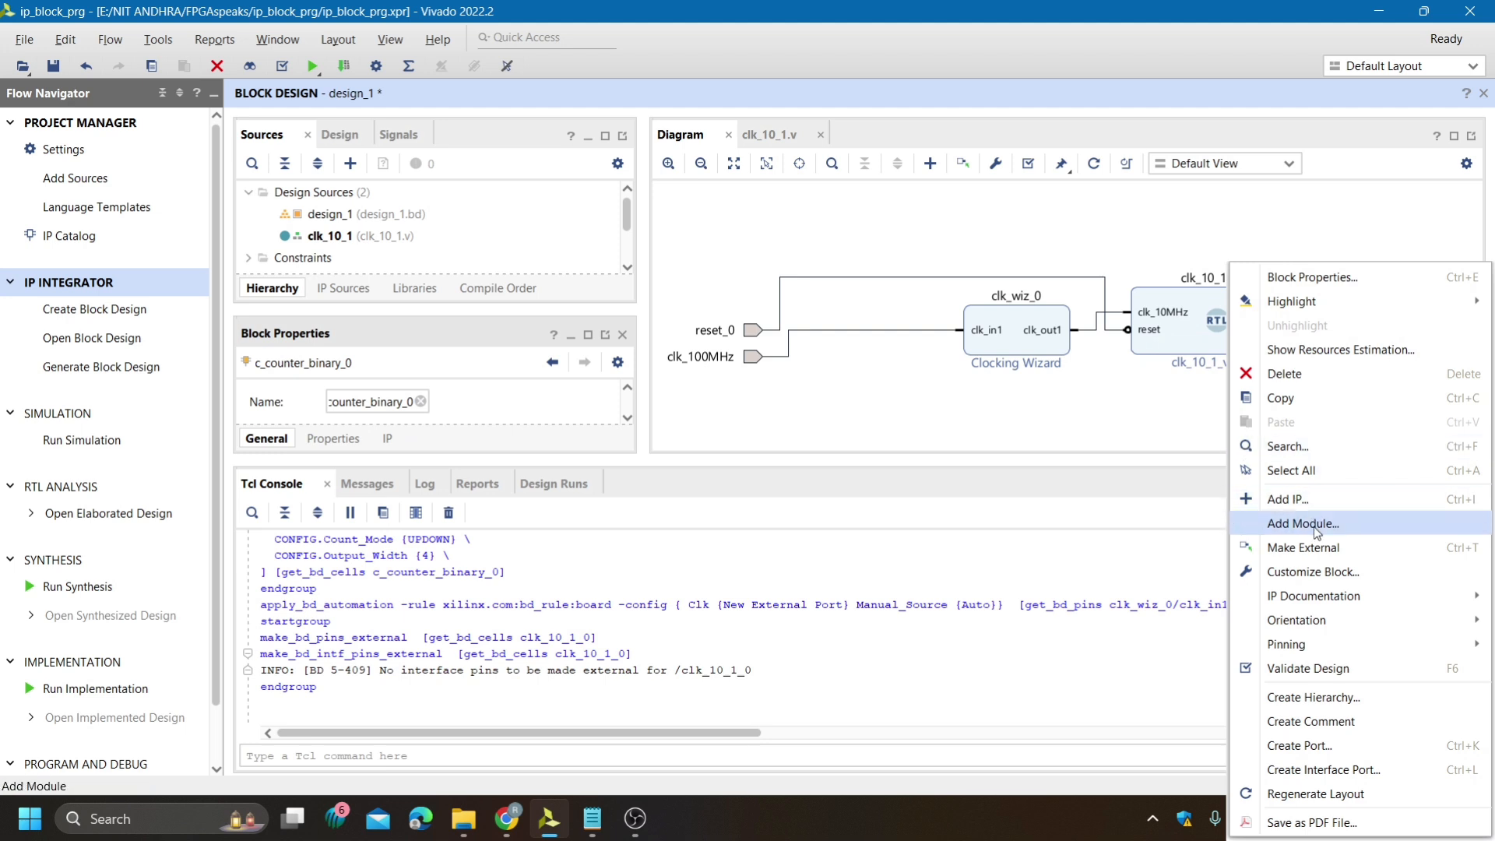
click(1304, 547)
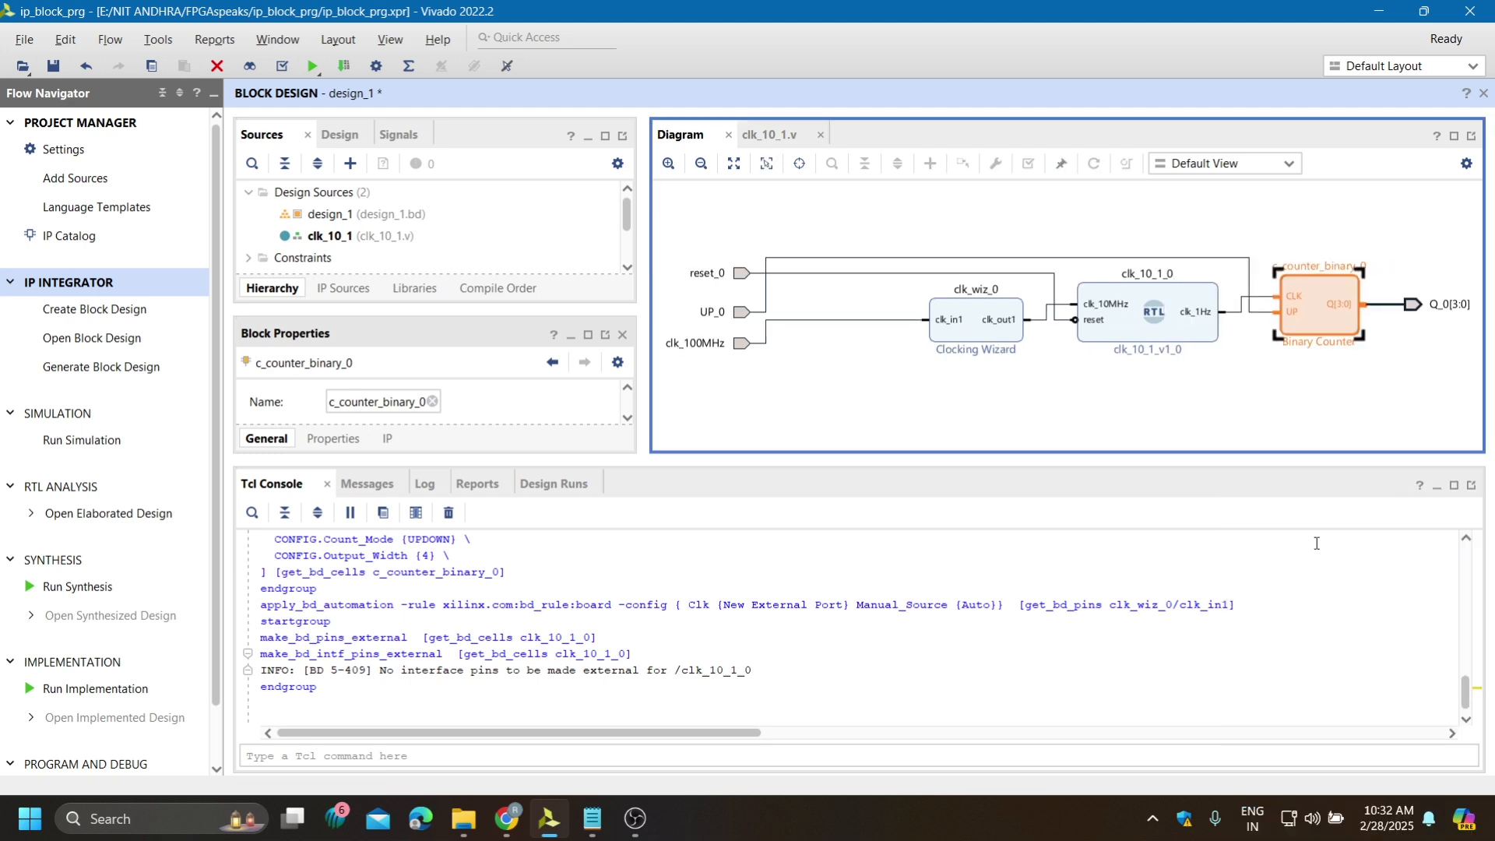
click(1214, 390)
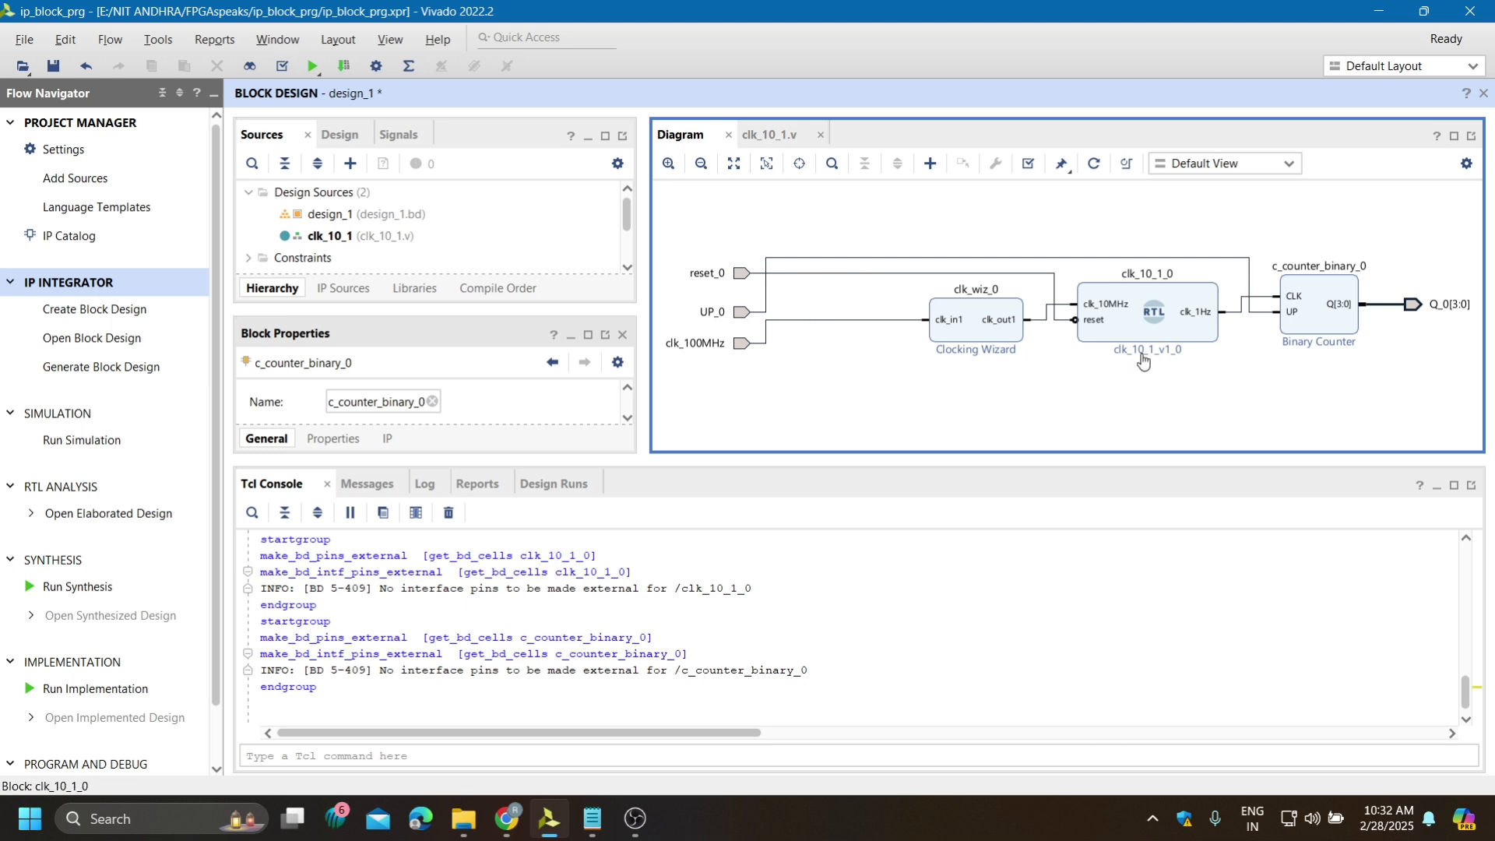
Create an HDL wrapper for design_1.bd, letting Vivado manage and auto-update it
click(327, 213)
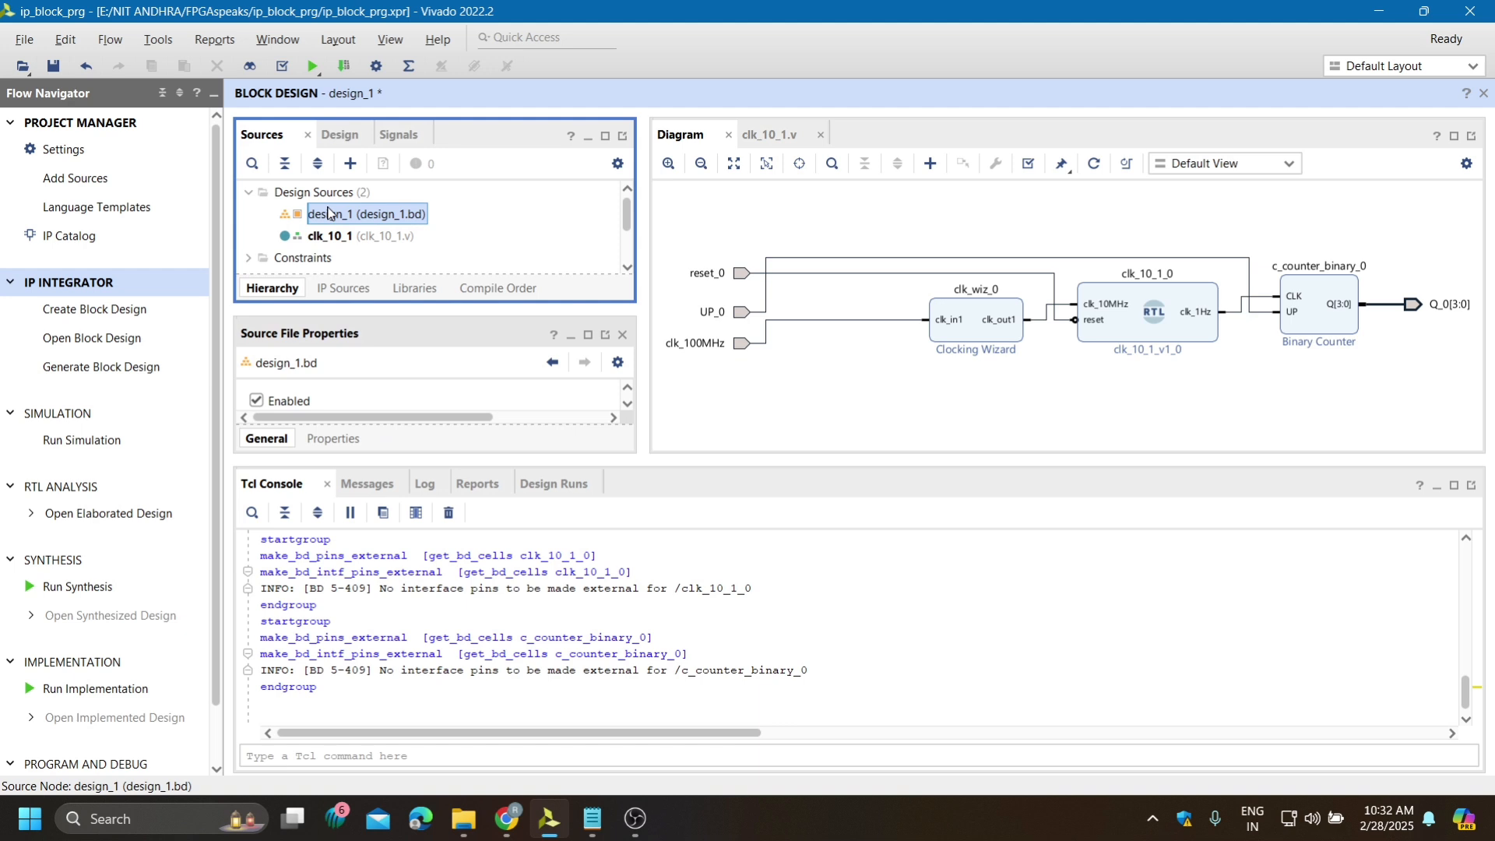
right_click(328, 213)
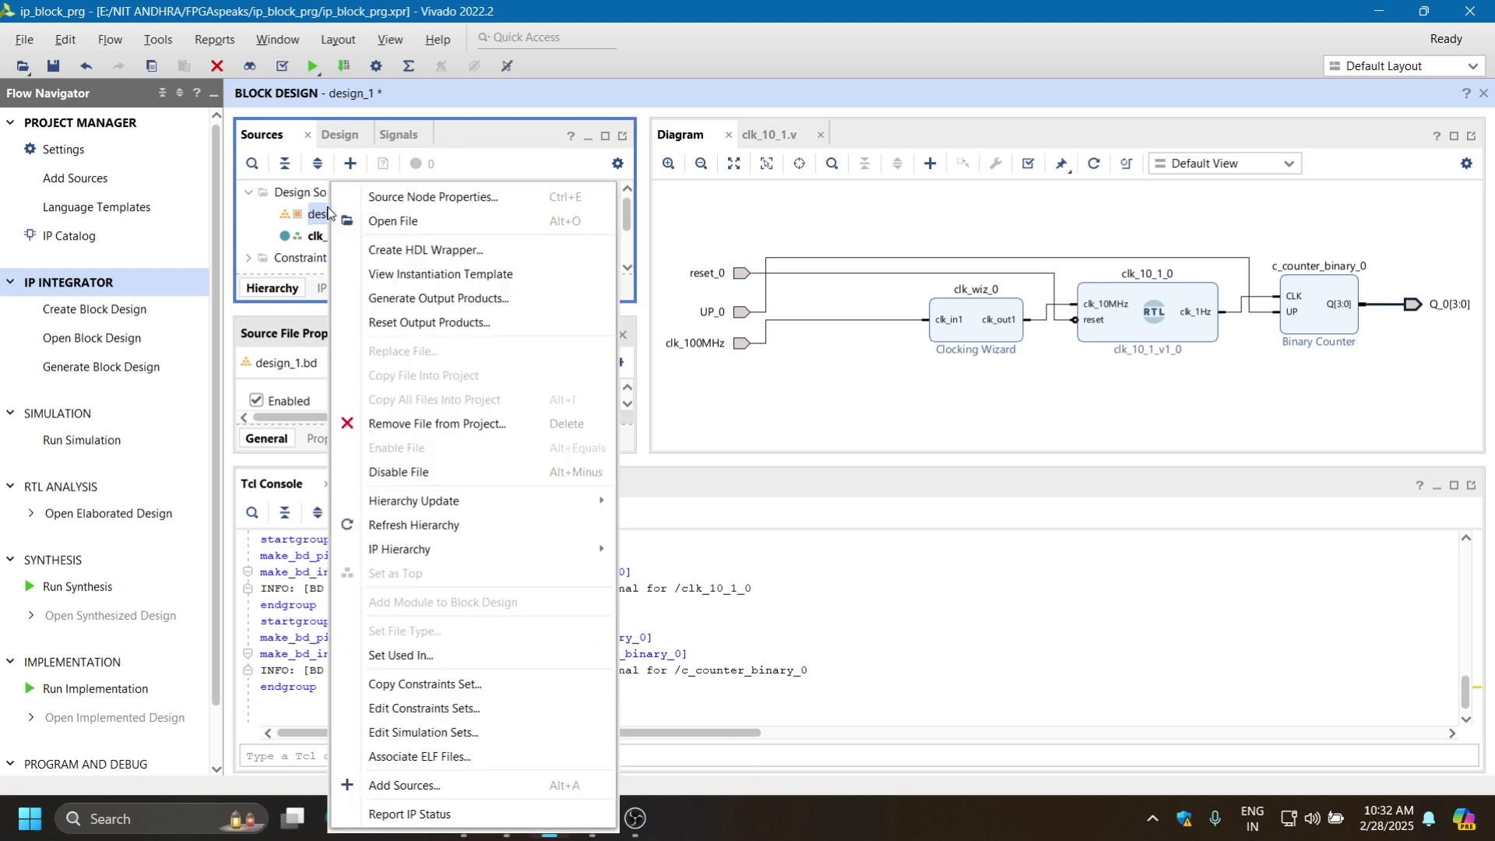
click(417, 249)
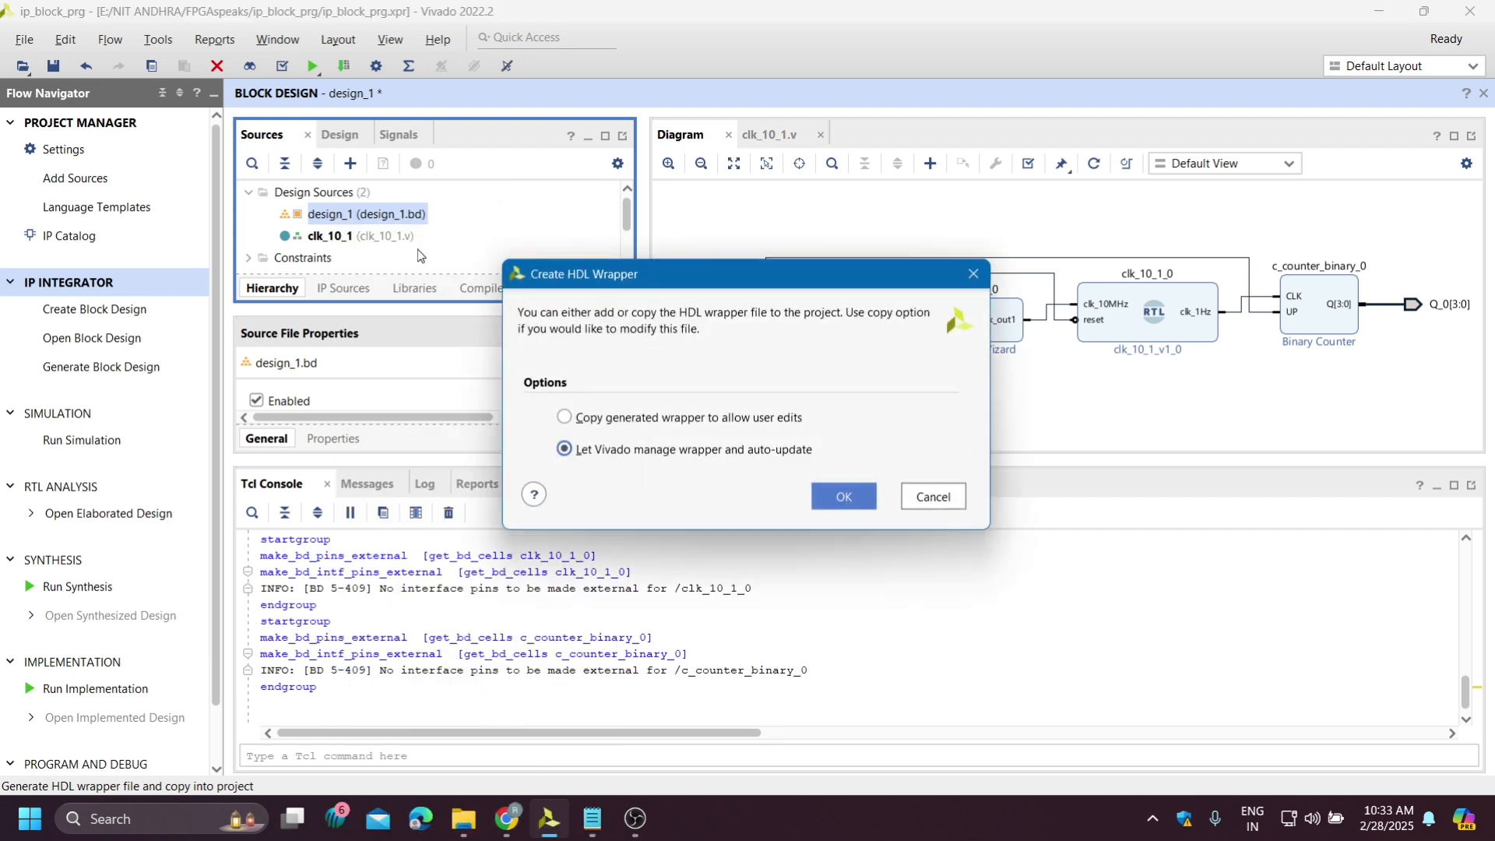
click(844, 499)
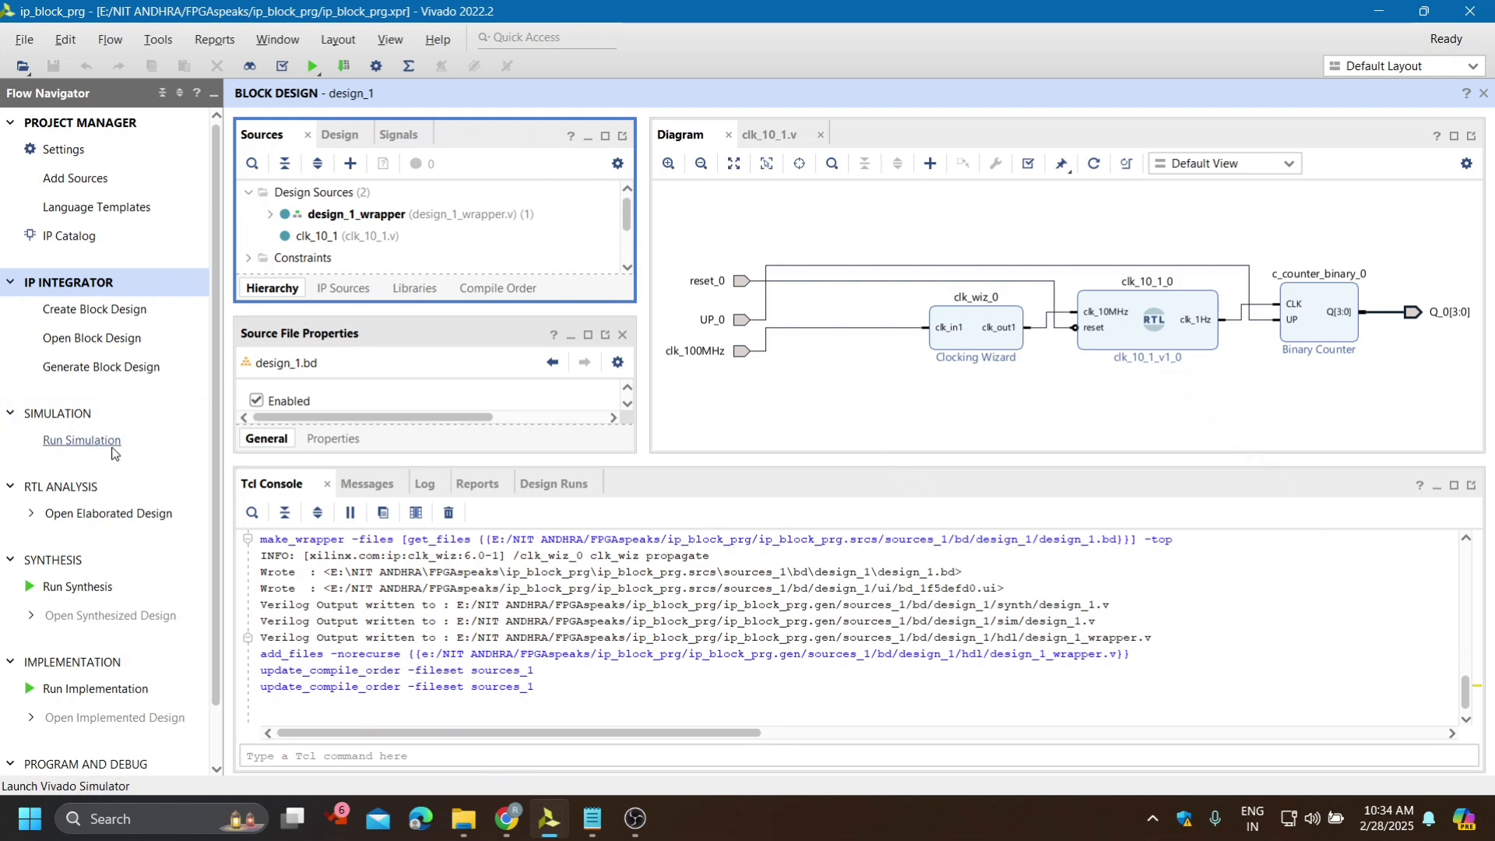
Open the elaborated design for I/O planning and assign package pin L16 to the clk_100MHz port
click(120, 515)
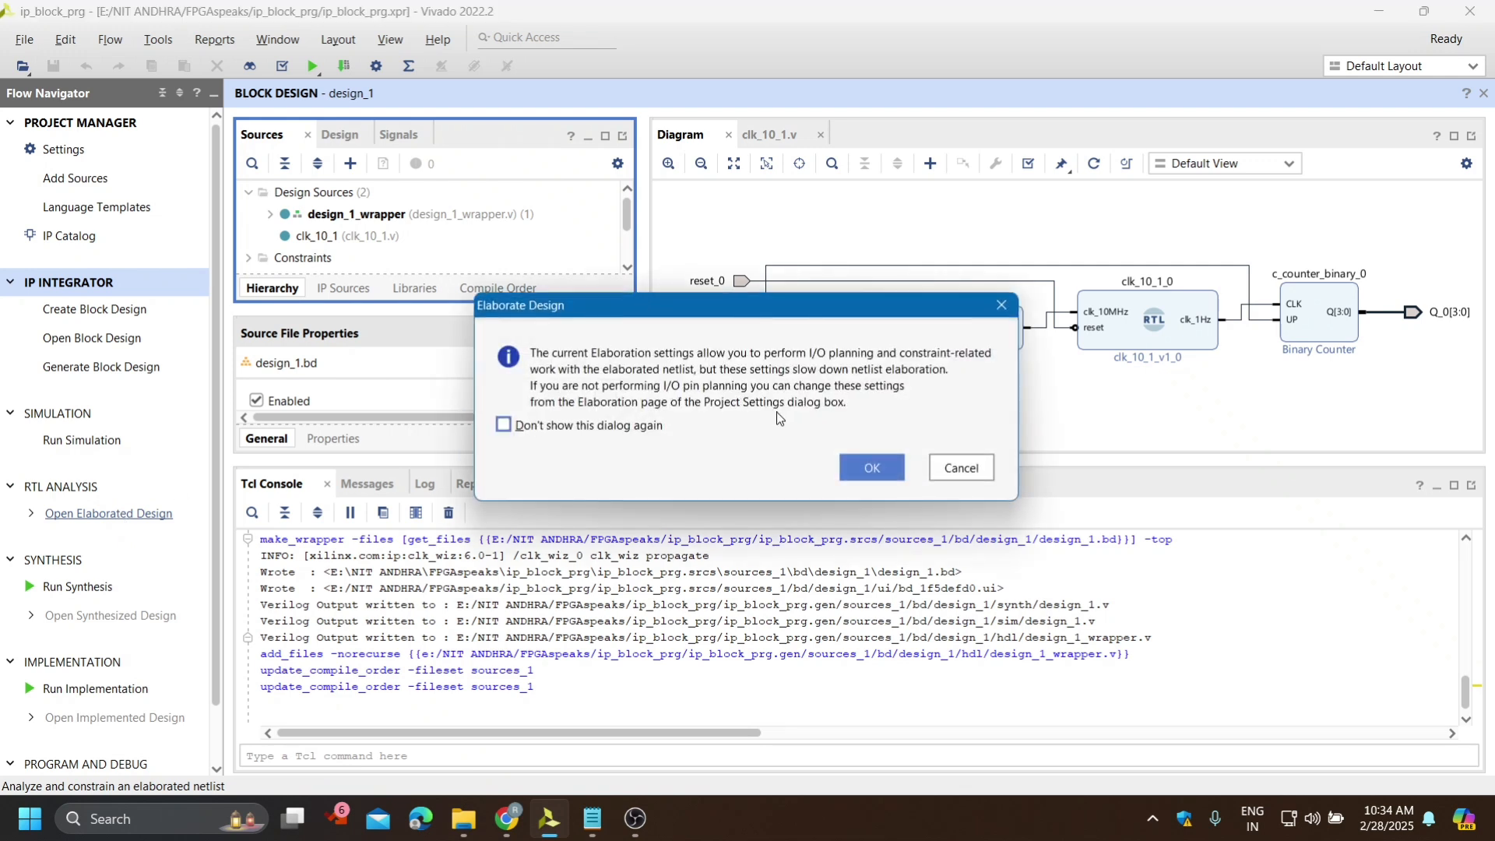
click(856, 467)
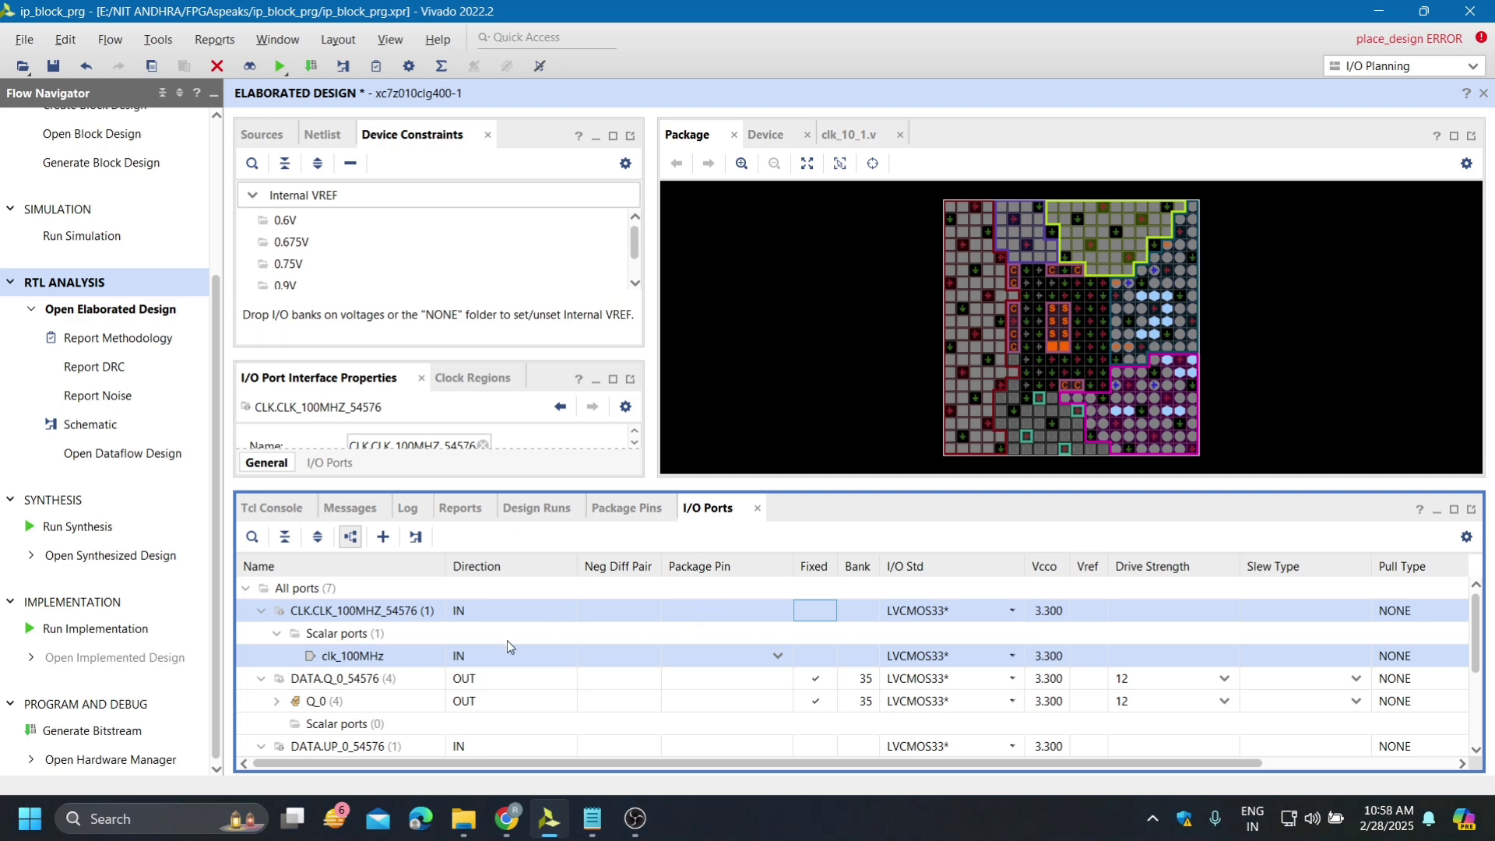
click(711, 650)
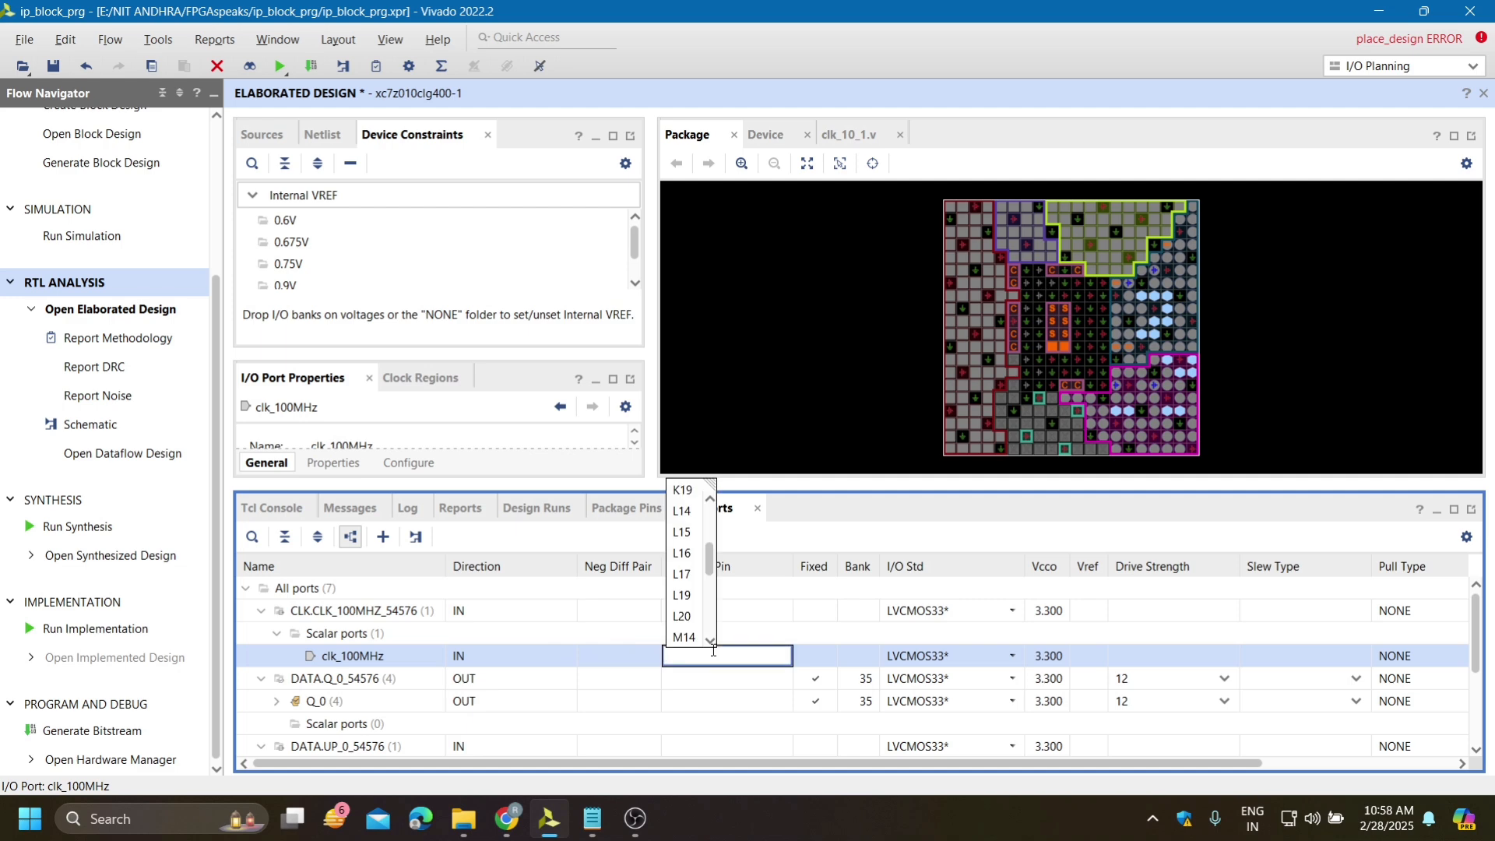
click(683, 551)
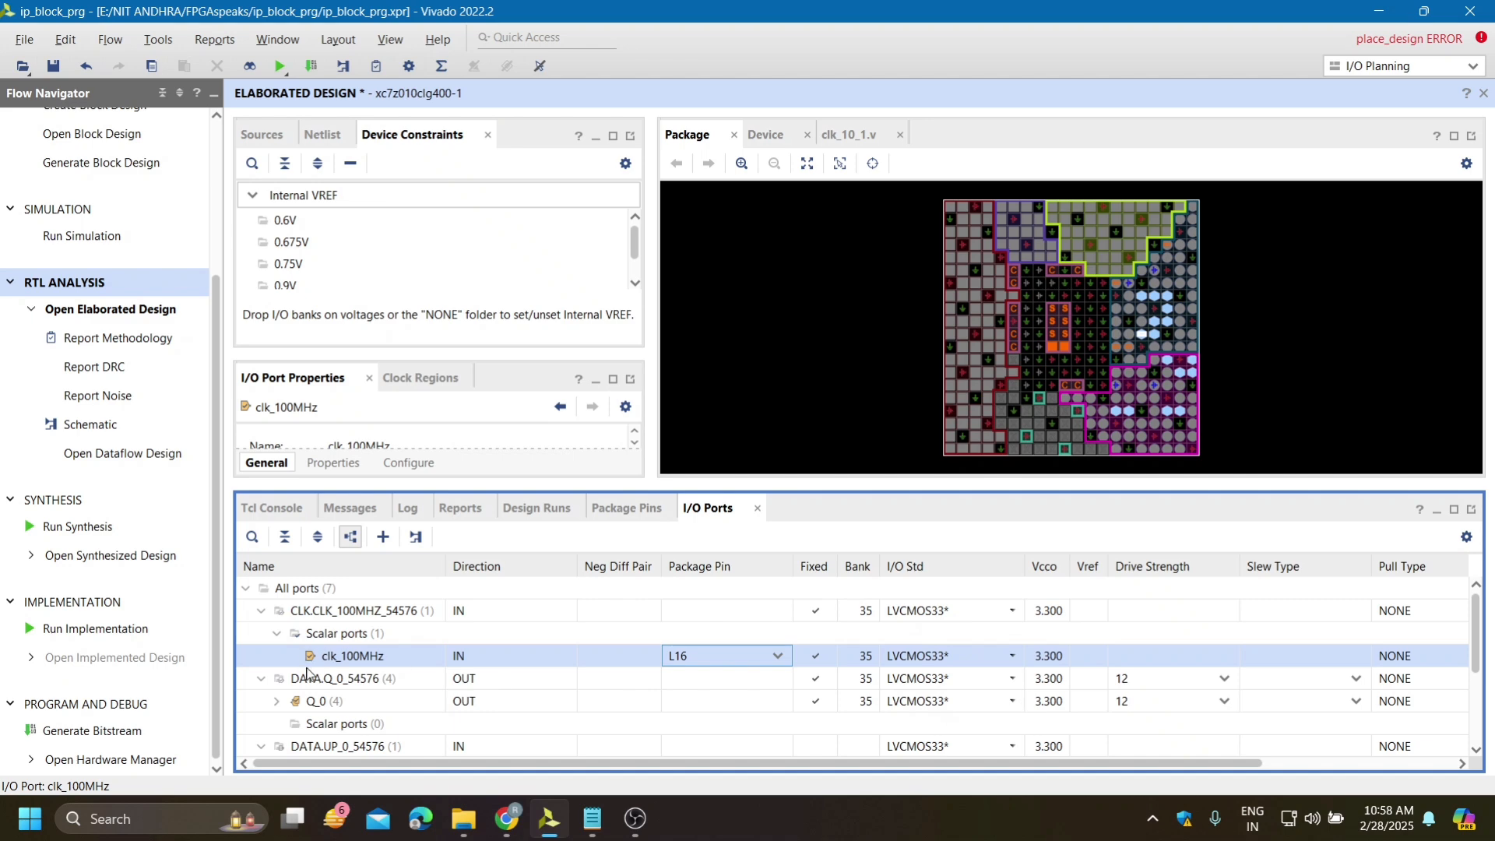
Review the package pins assigned to the individual Q_0 output bits and locate the UP_0 and reset_0 ports
click(279, 702)
scroll(444, 685, down, 3)
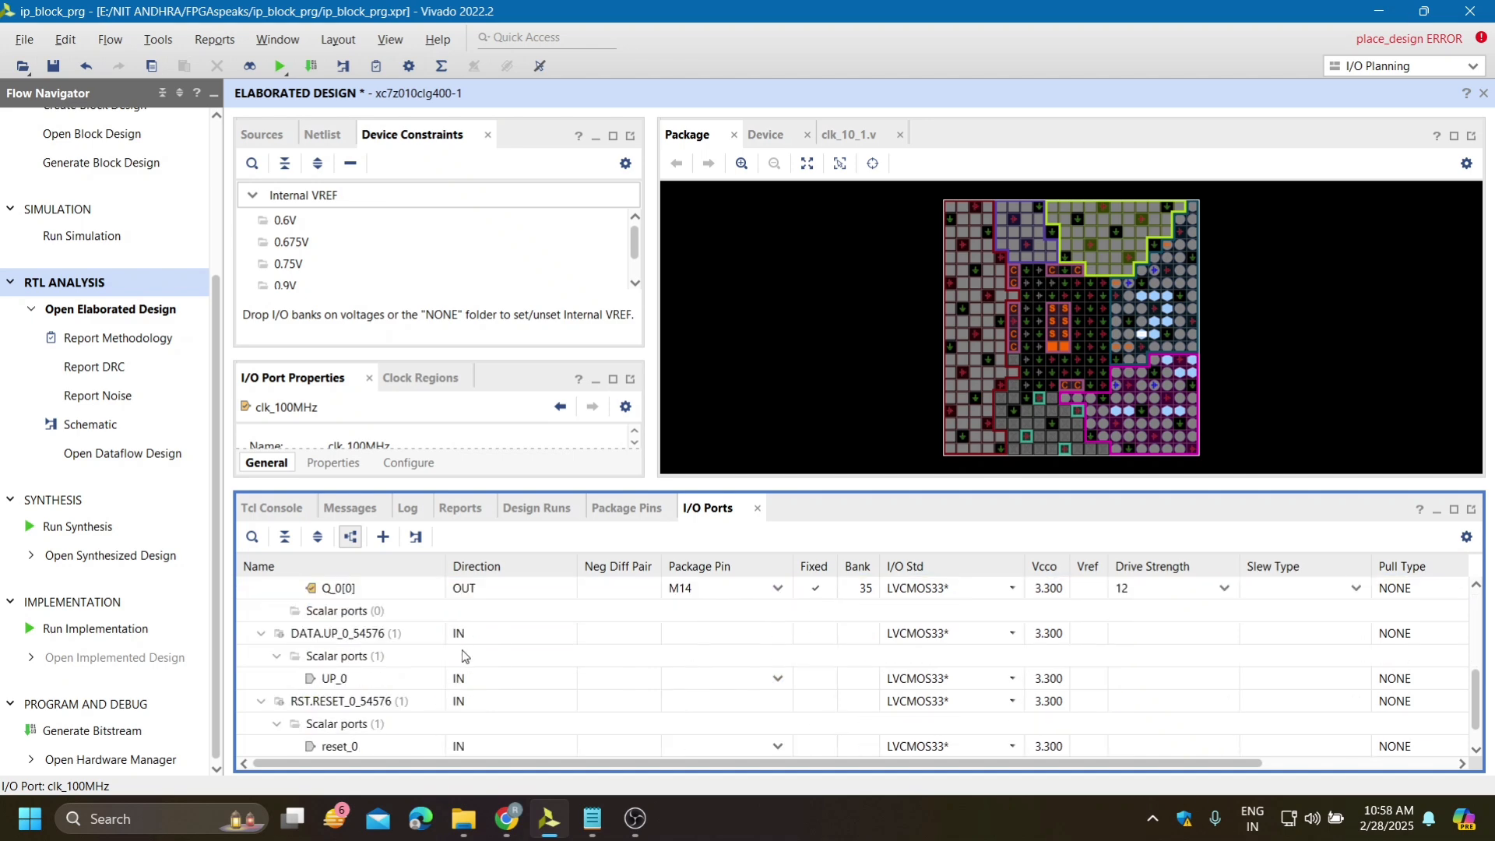
scroll(464, 656, up, 1)
scroll(553, 653, up, 1)
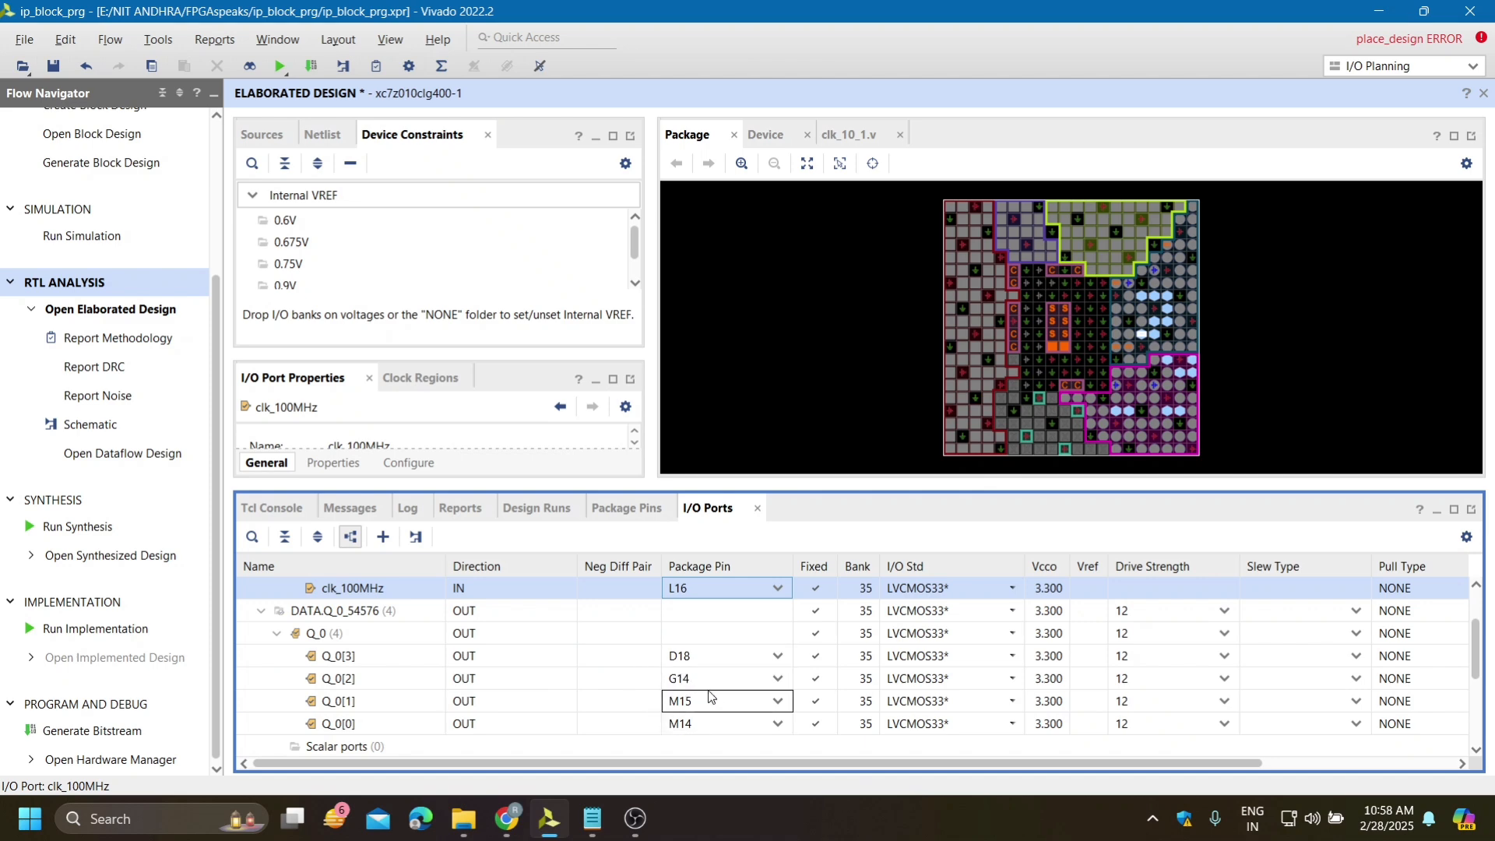
click(278, 636)
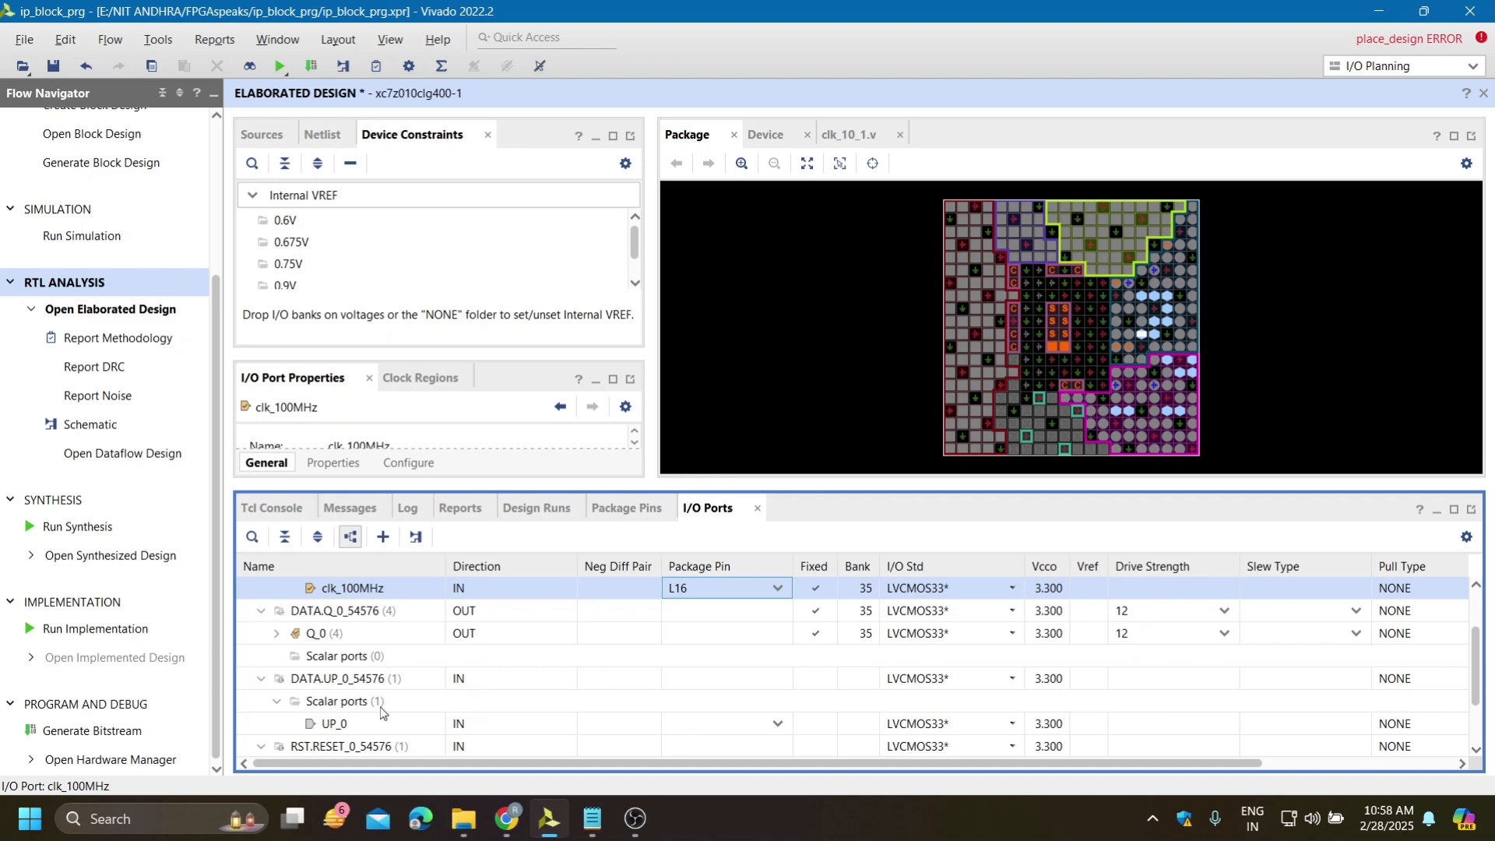
scroll(406, 726, down, 1)
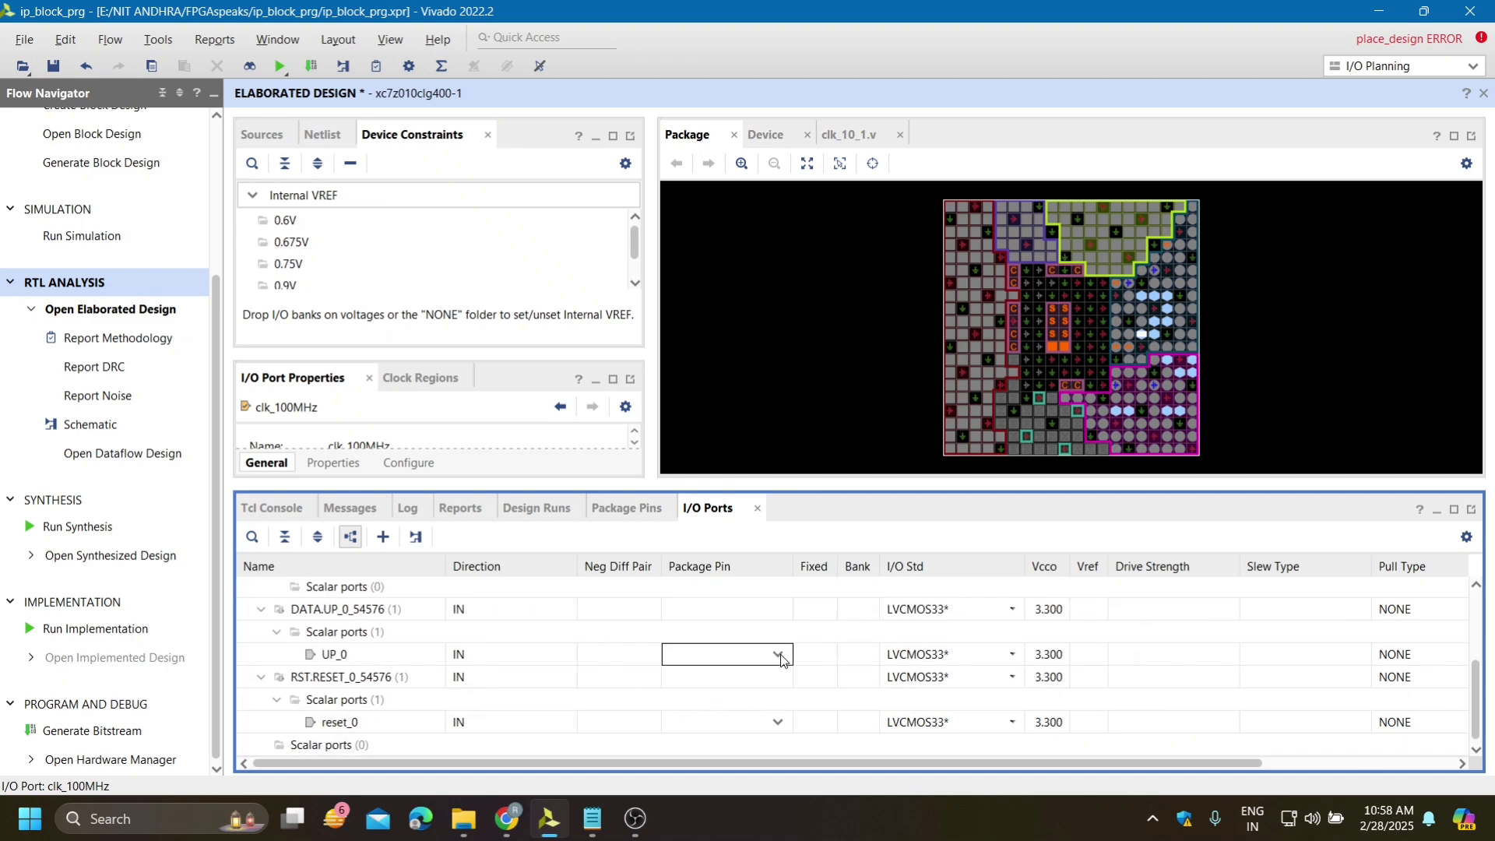
Assign package pin G15 to the UP_0 port and Y16 to reset_0, and save the constraints
click(744, 654)
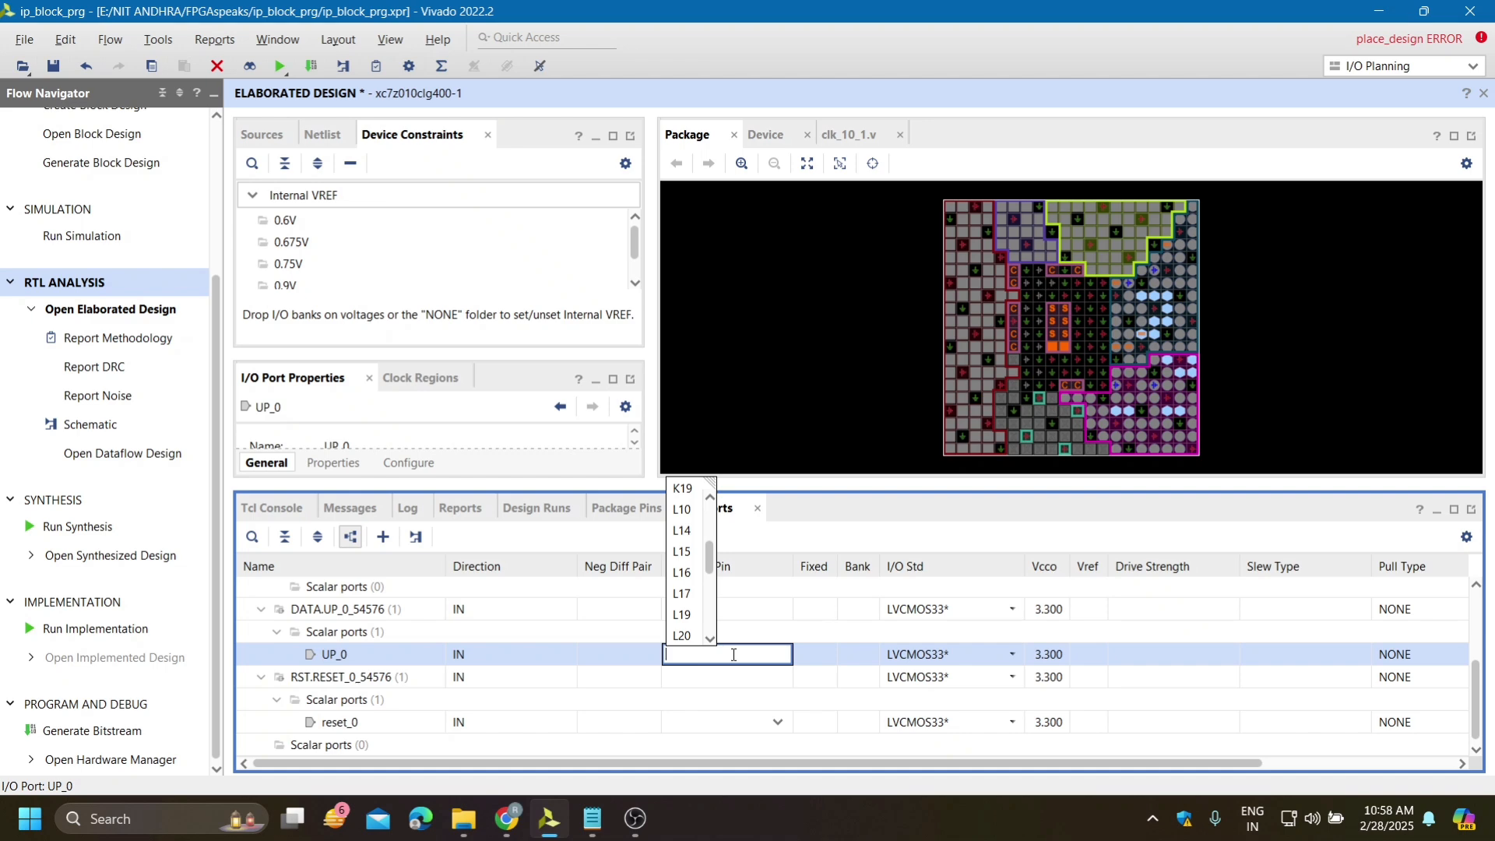
text(G15)
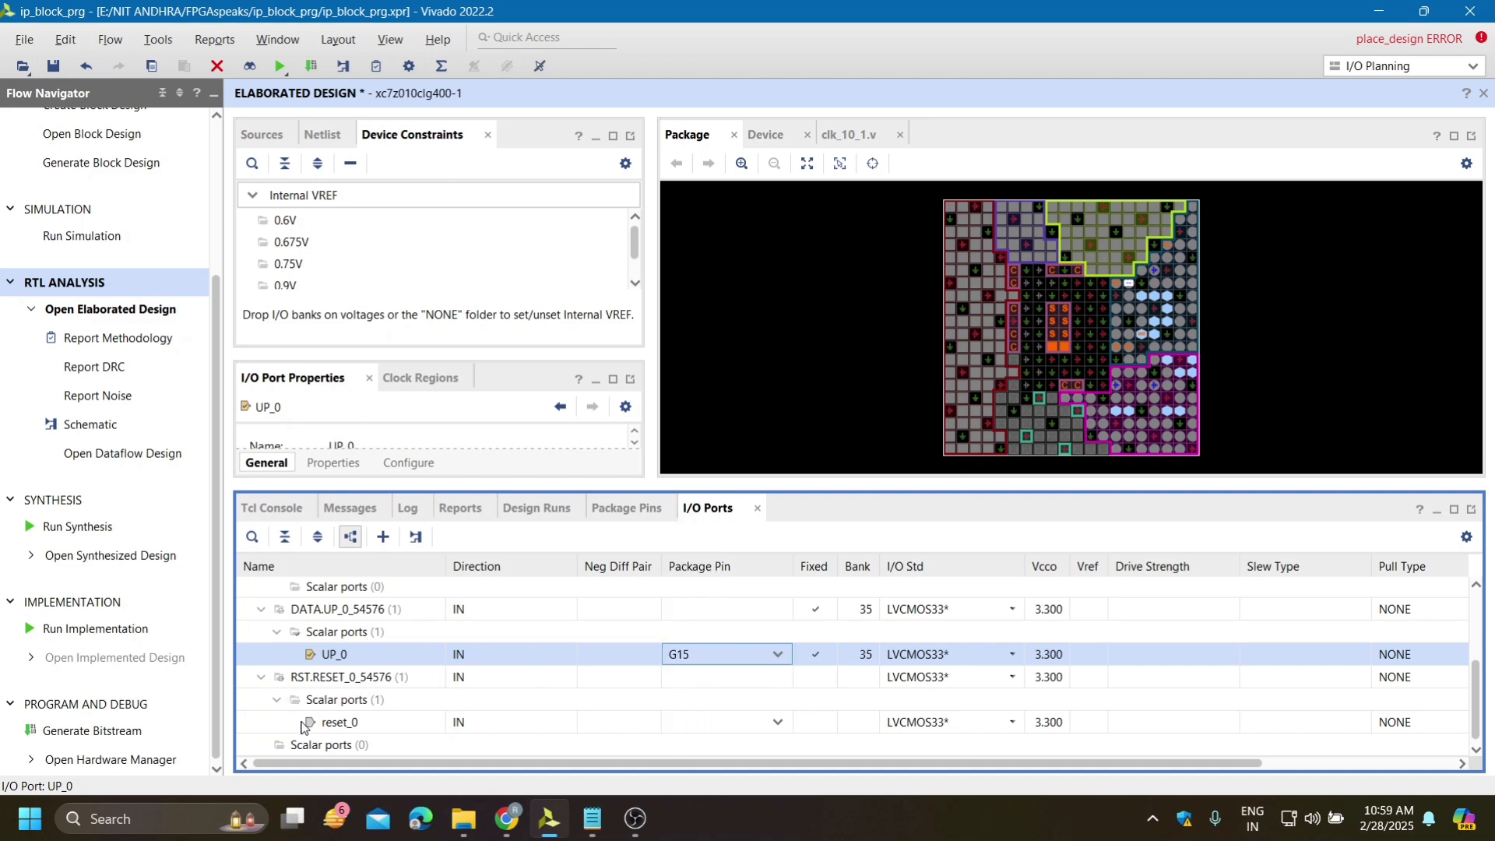
click(766, 718)
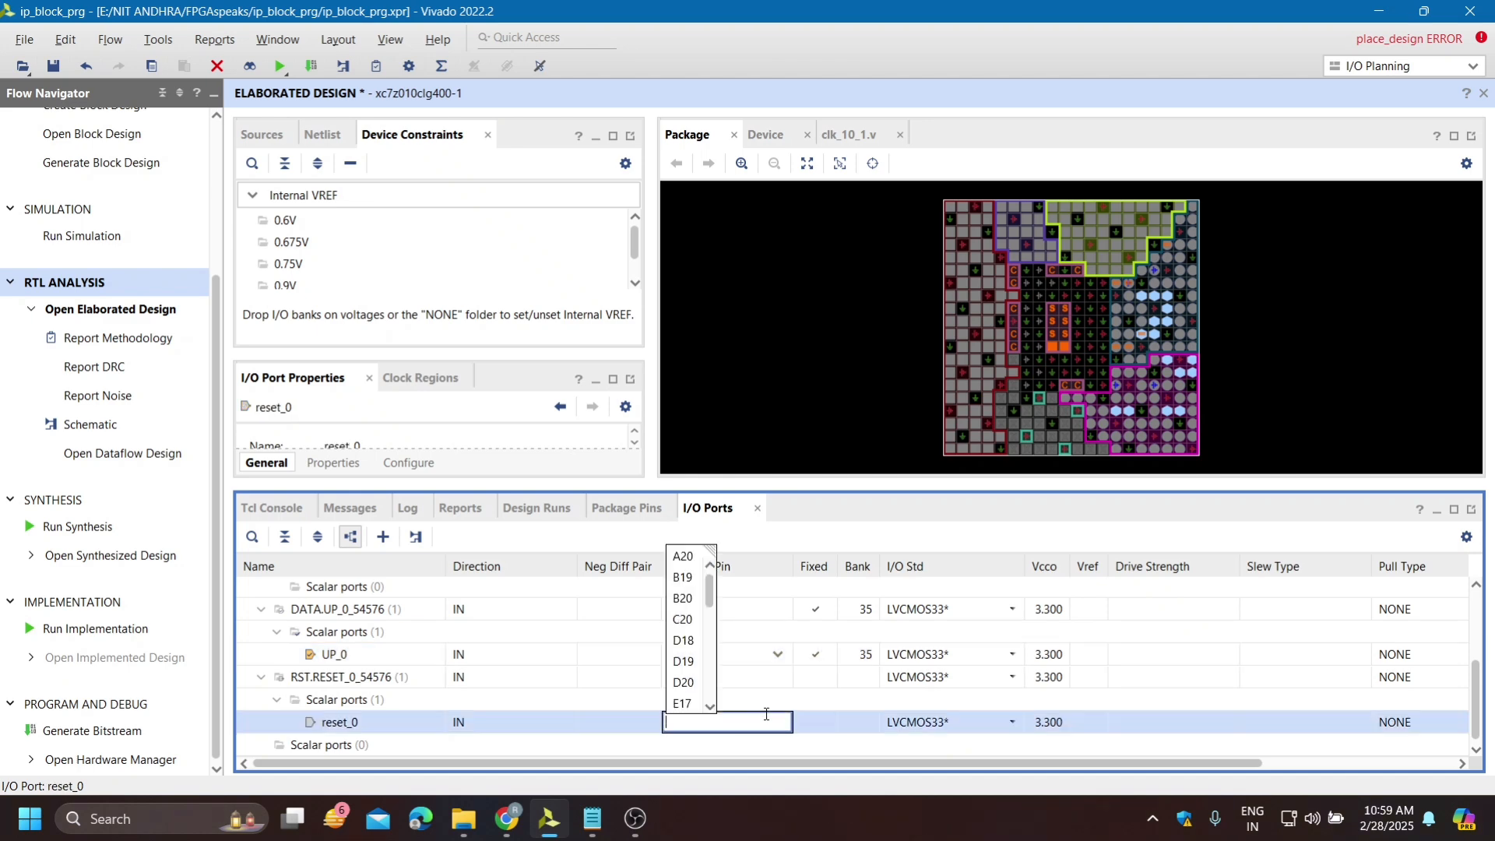
text(v16)
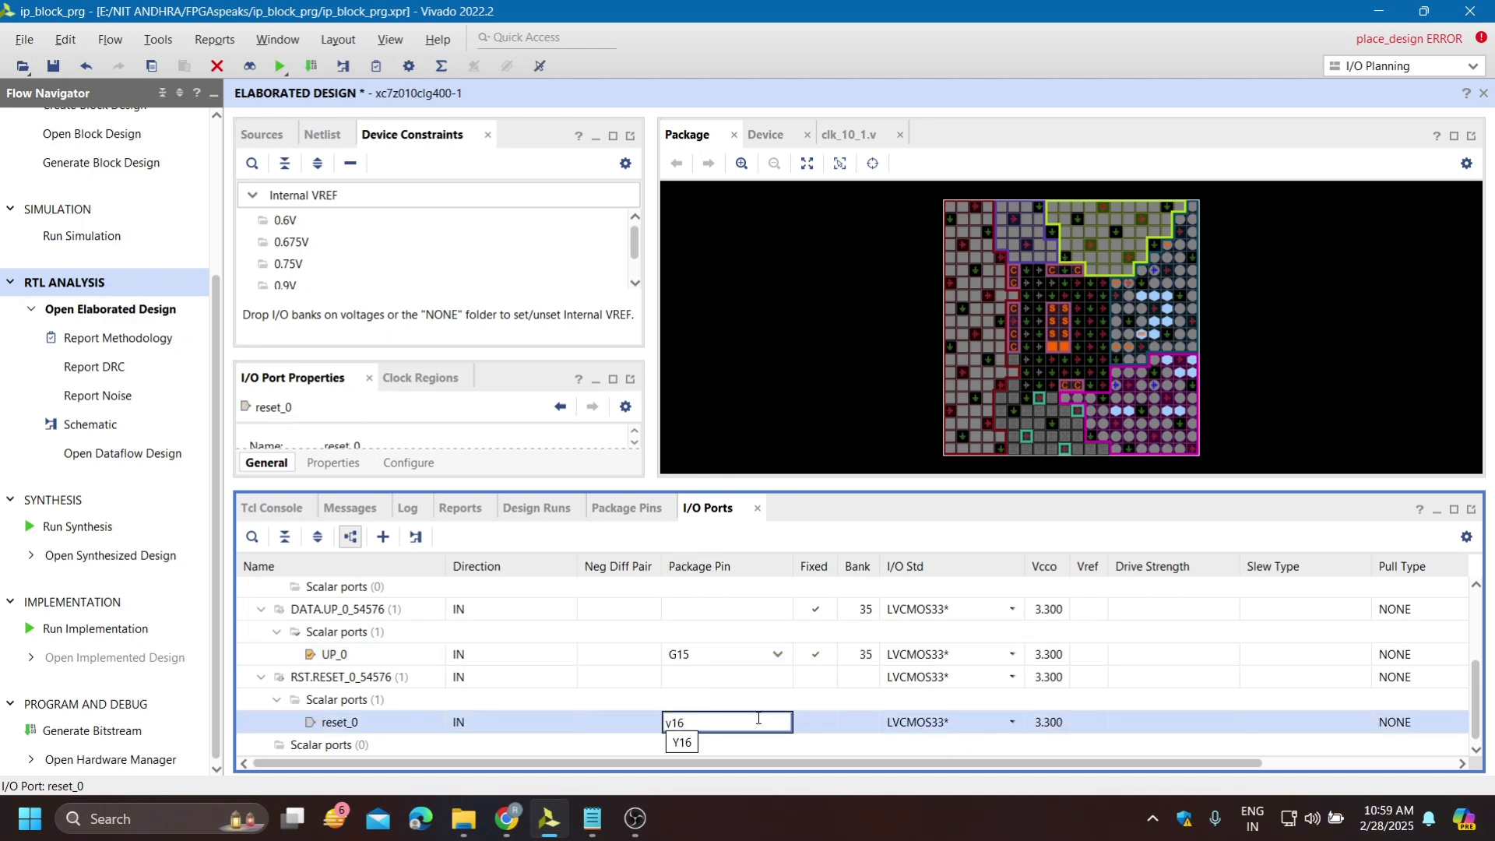
click(683, 741)
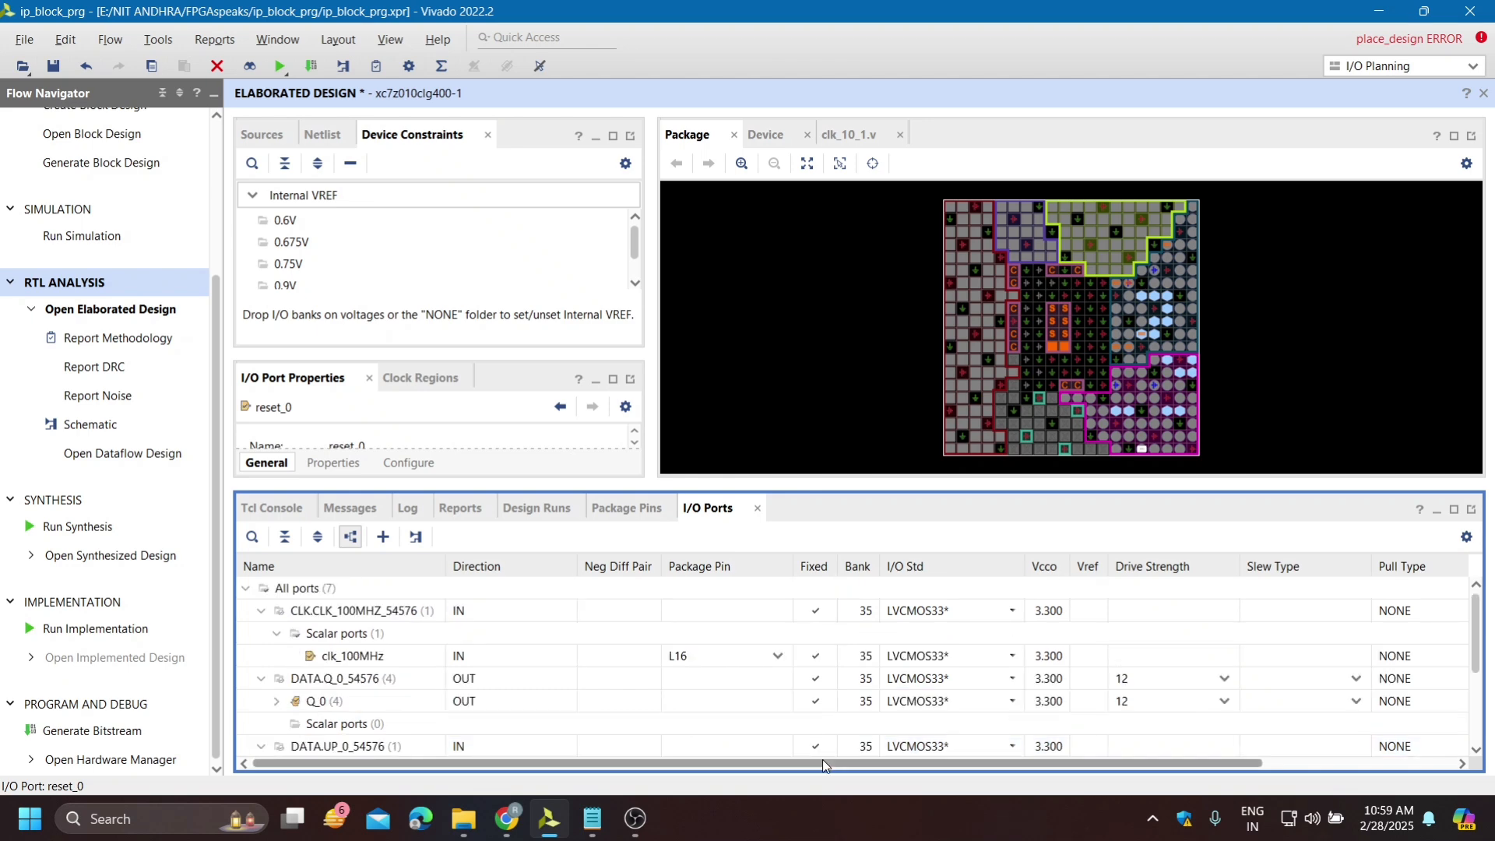
scroll(809, 704, down, 2)
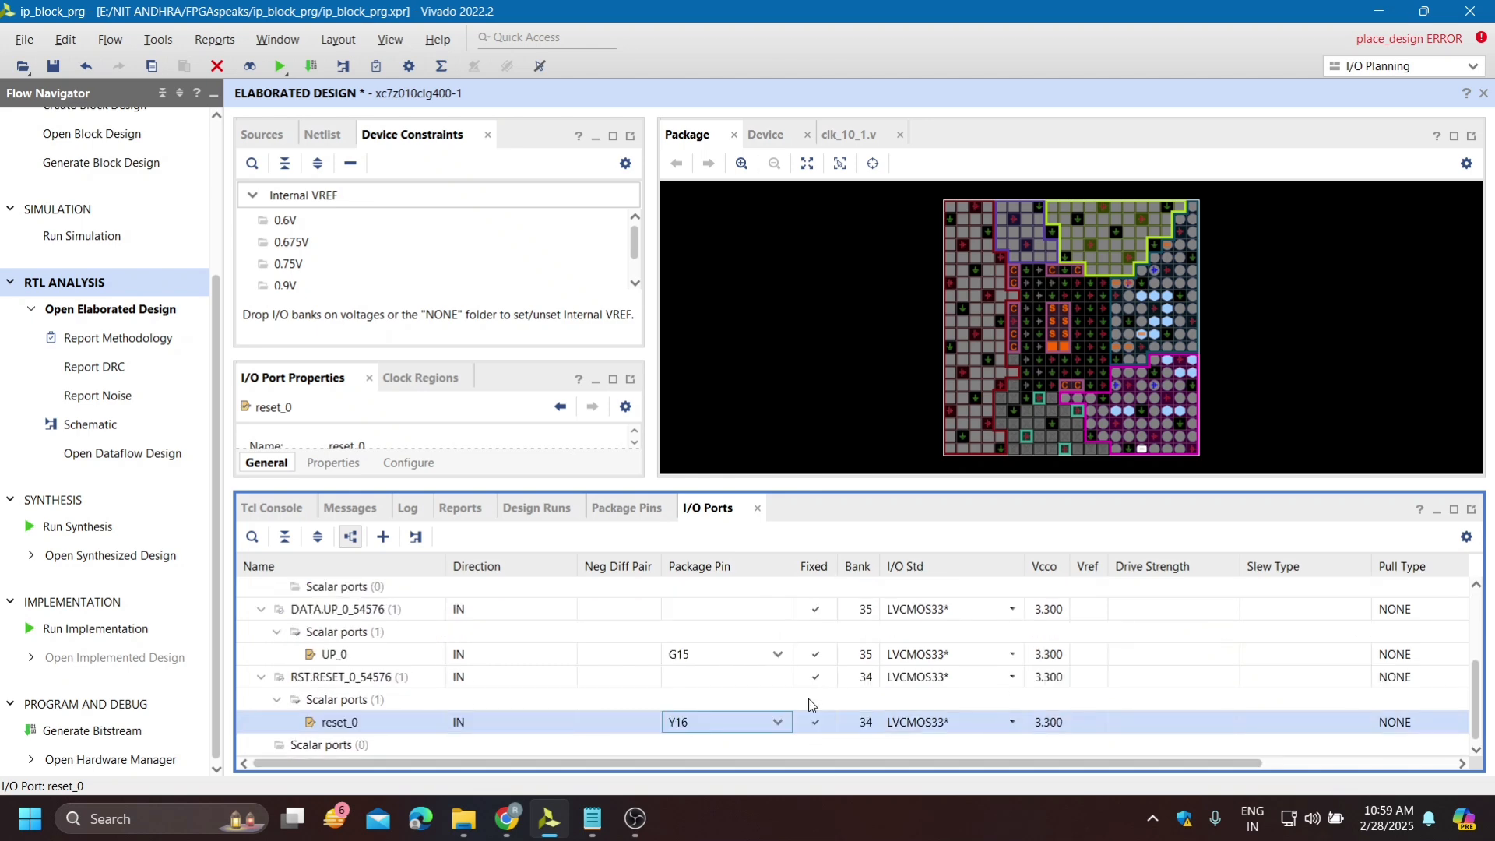
scroll(638, 633, up, 3)
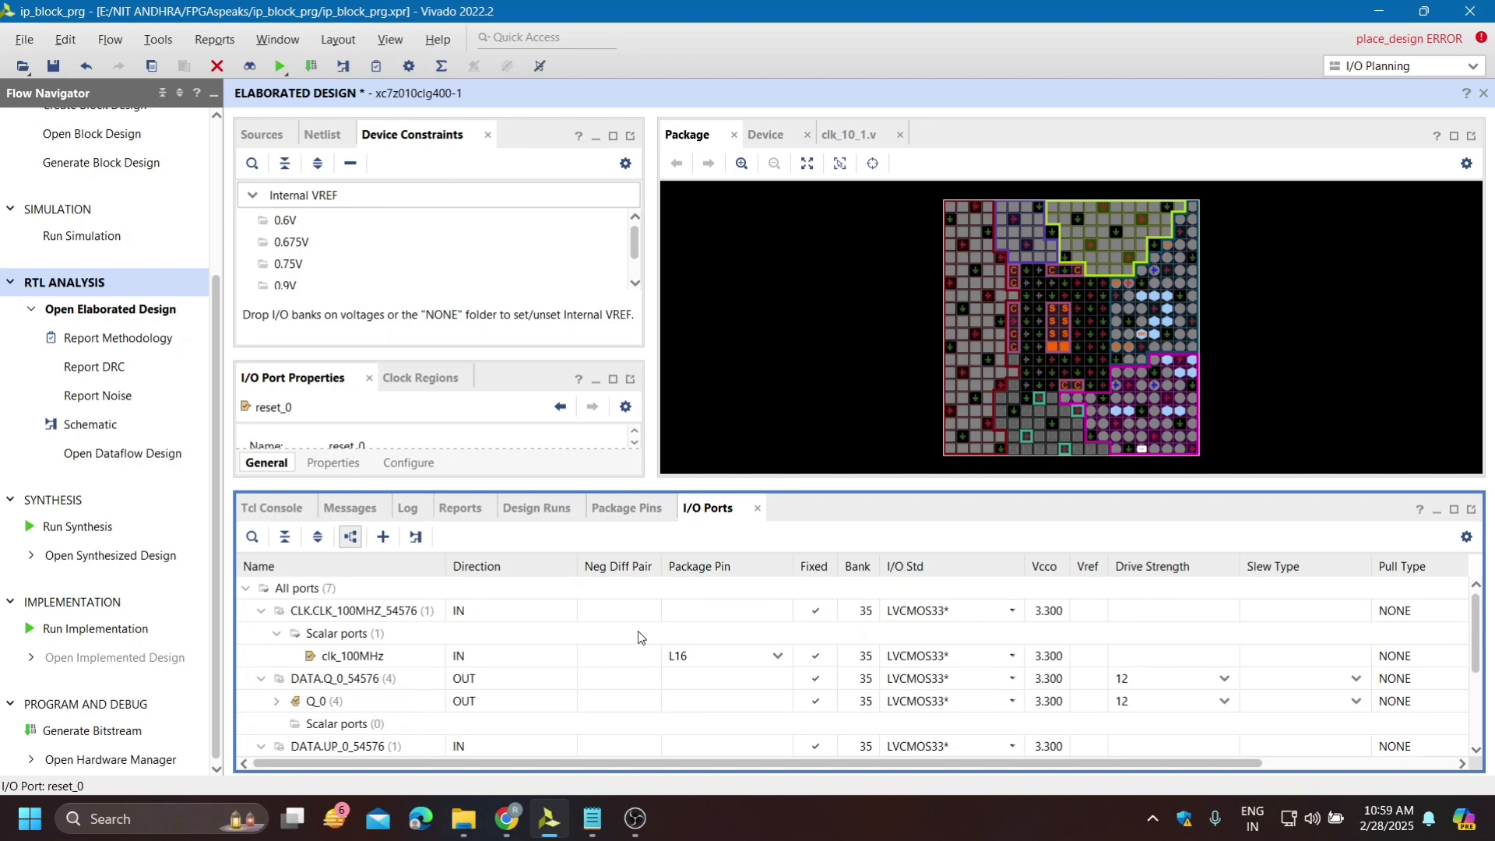
key(ctrl+s)
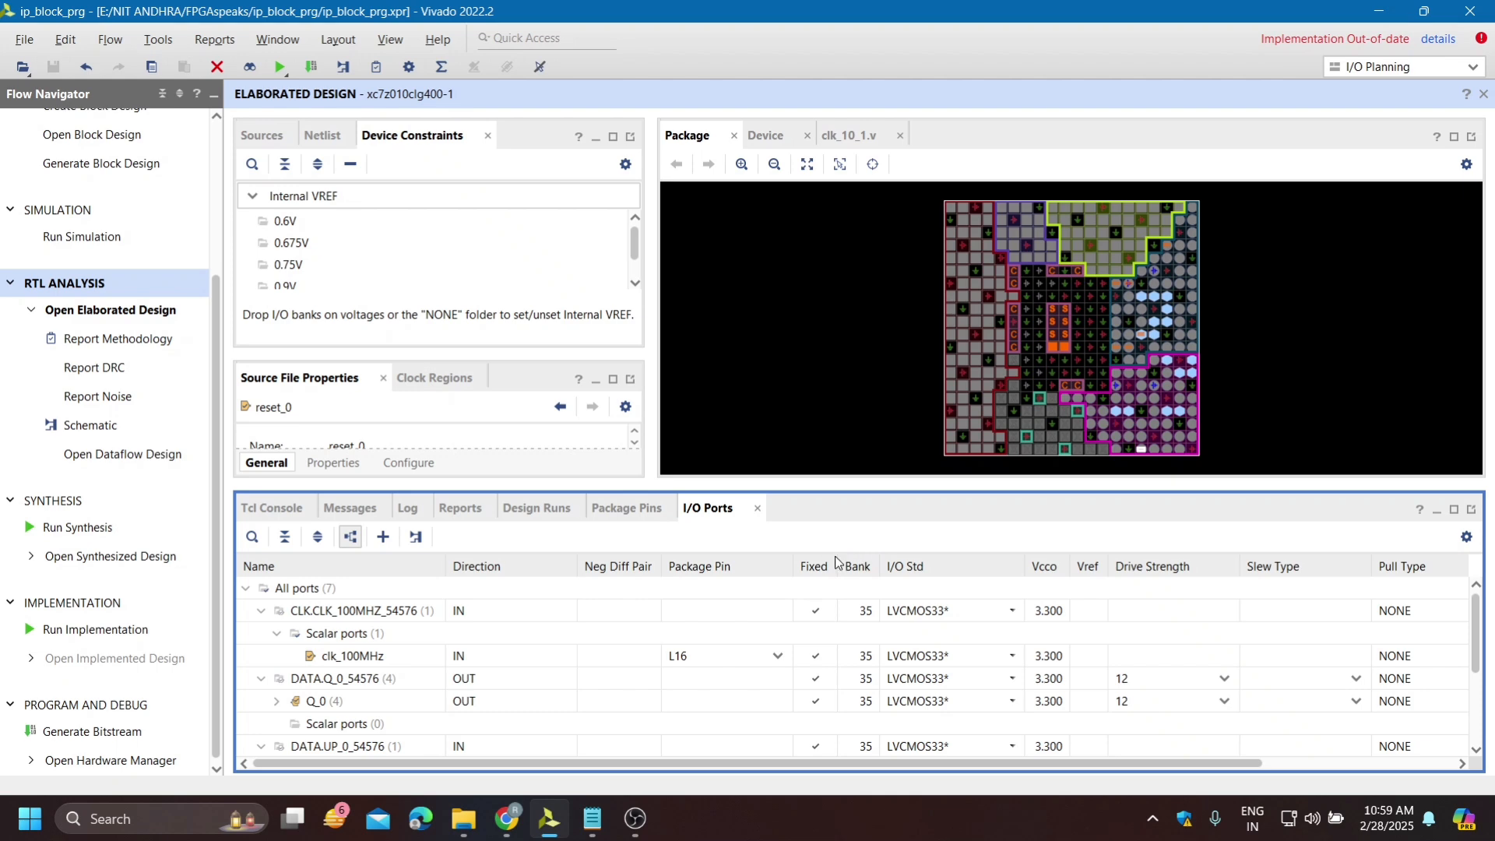
Re-run synthesis of the design on the local host with 4 jobs
click(78, 528)
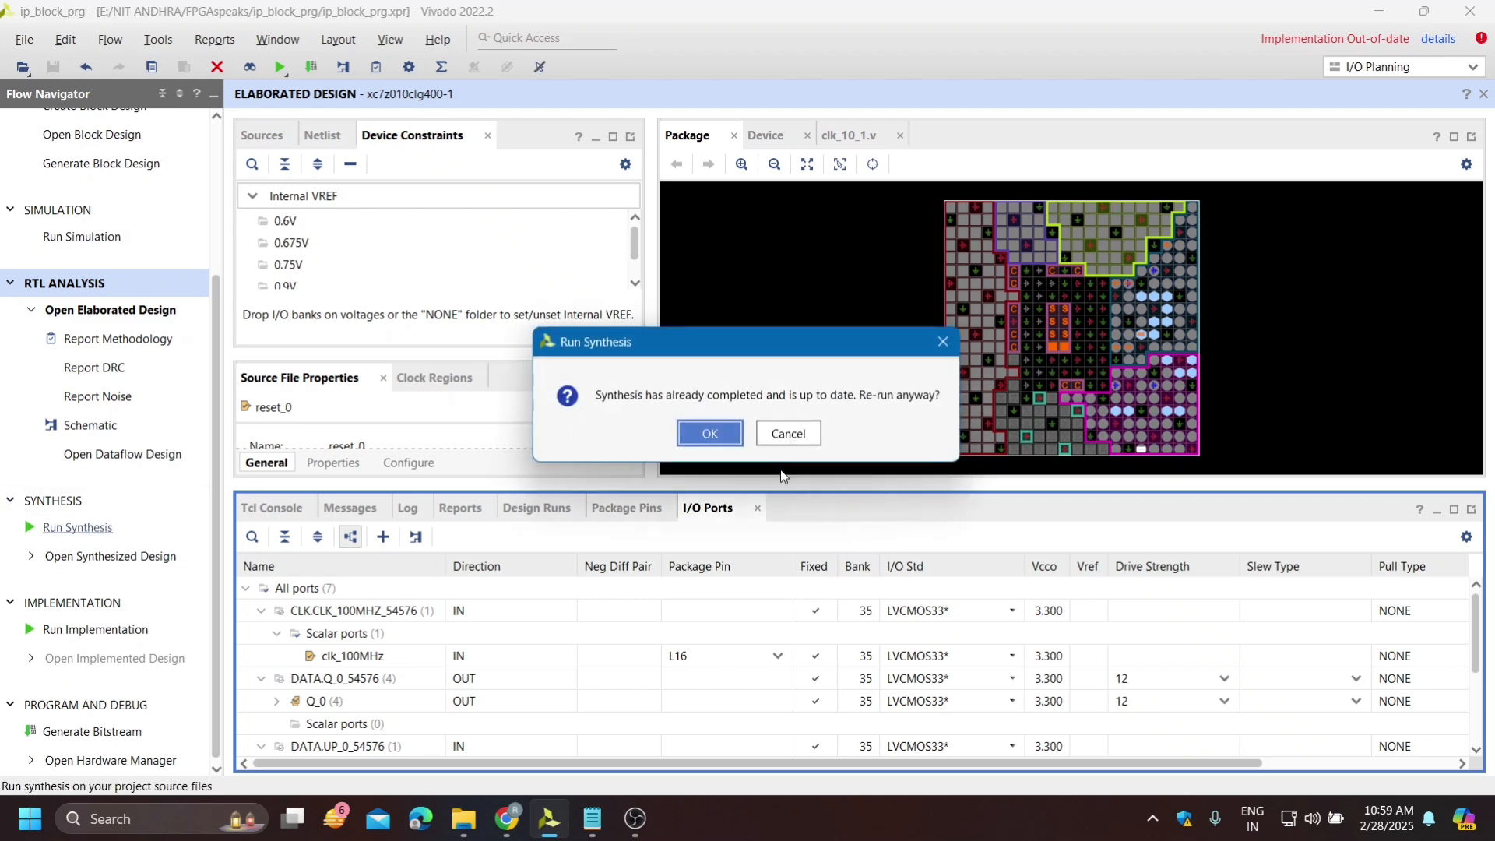
click(710, 433)
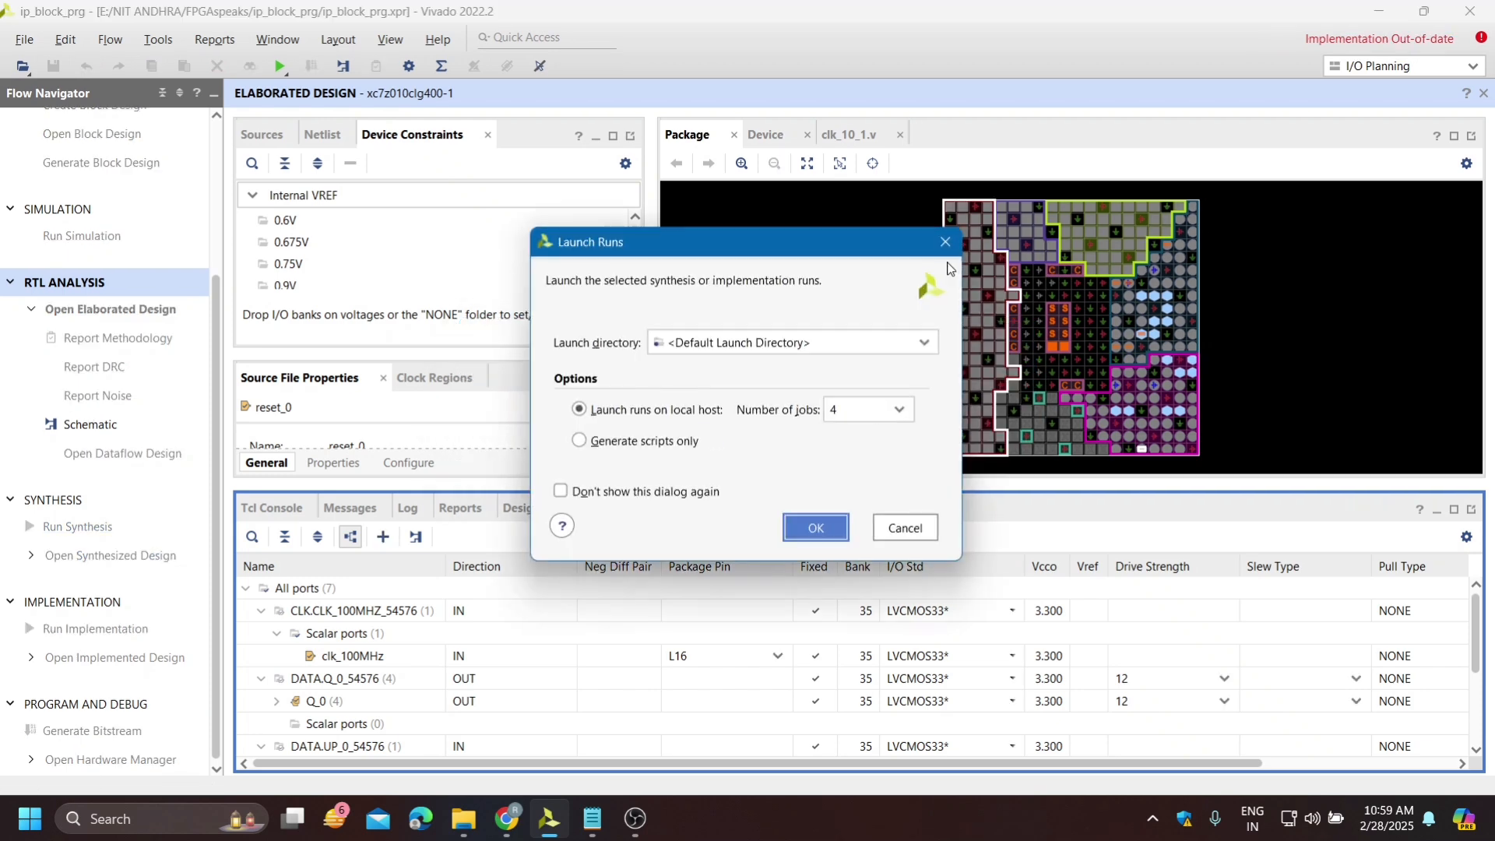
click(813, 529)
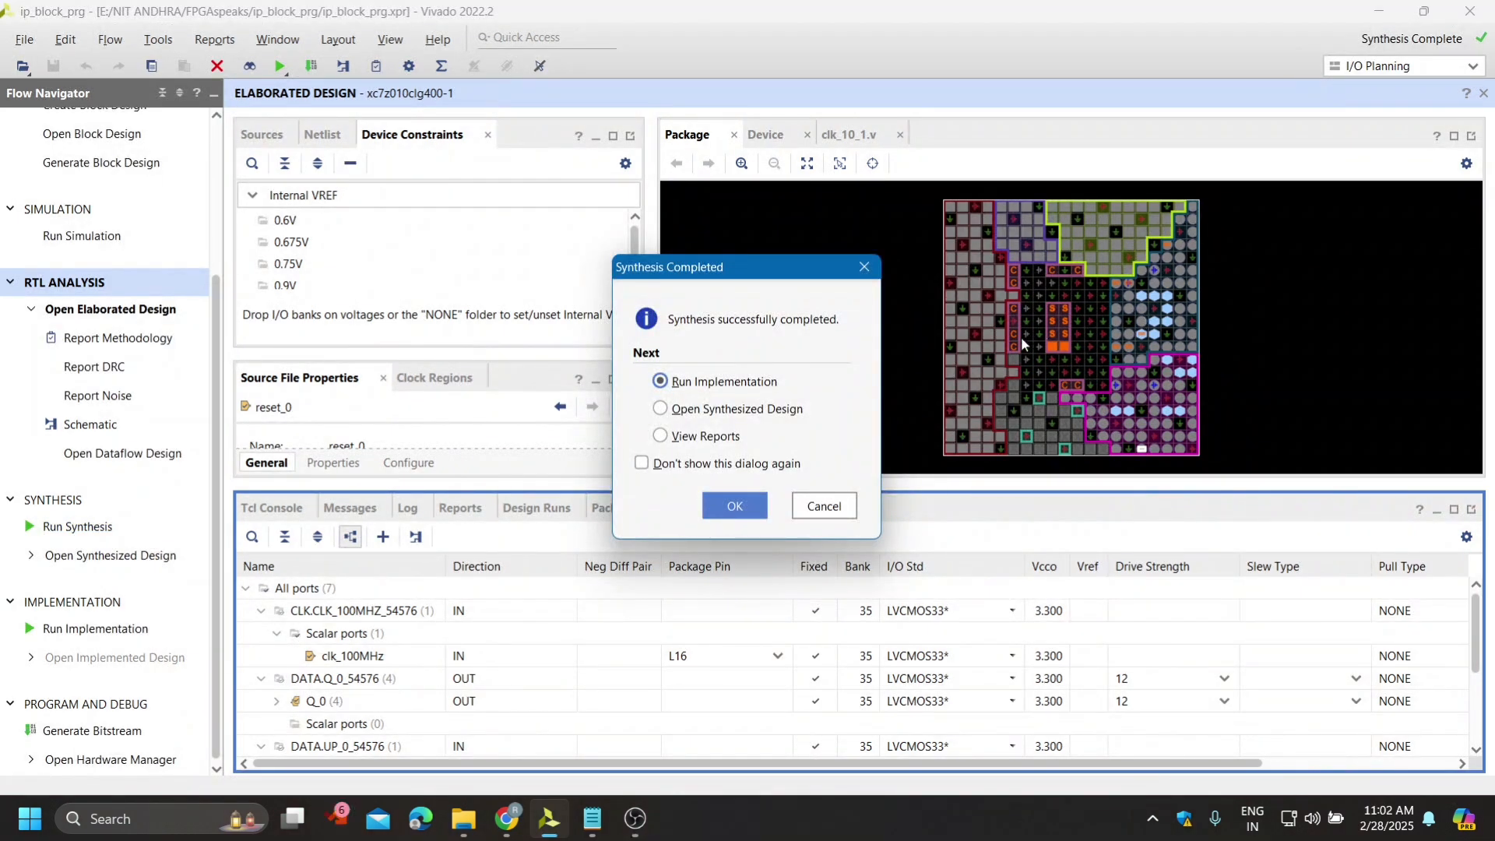
Run implementation and generate the bitstream, launching the runs on the local host with 4 jobs
click(724, 510)
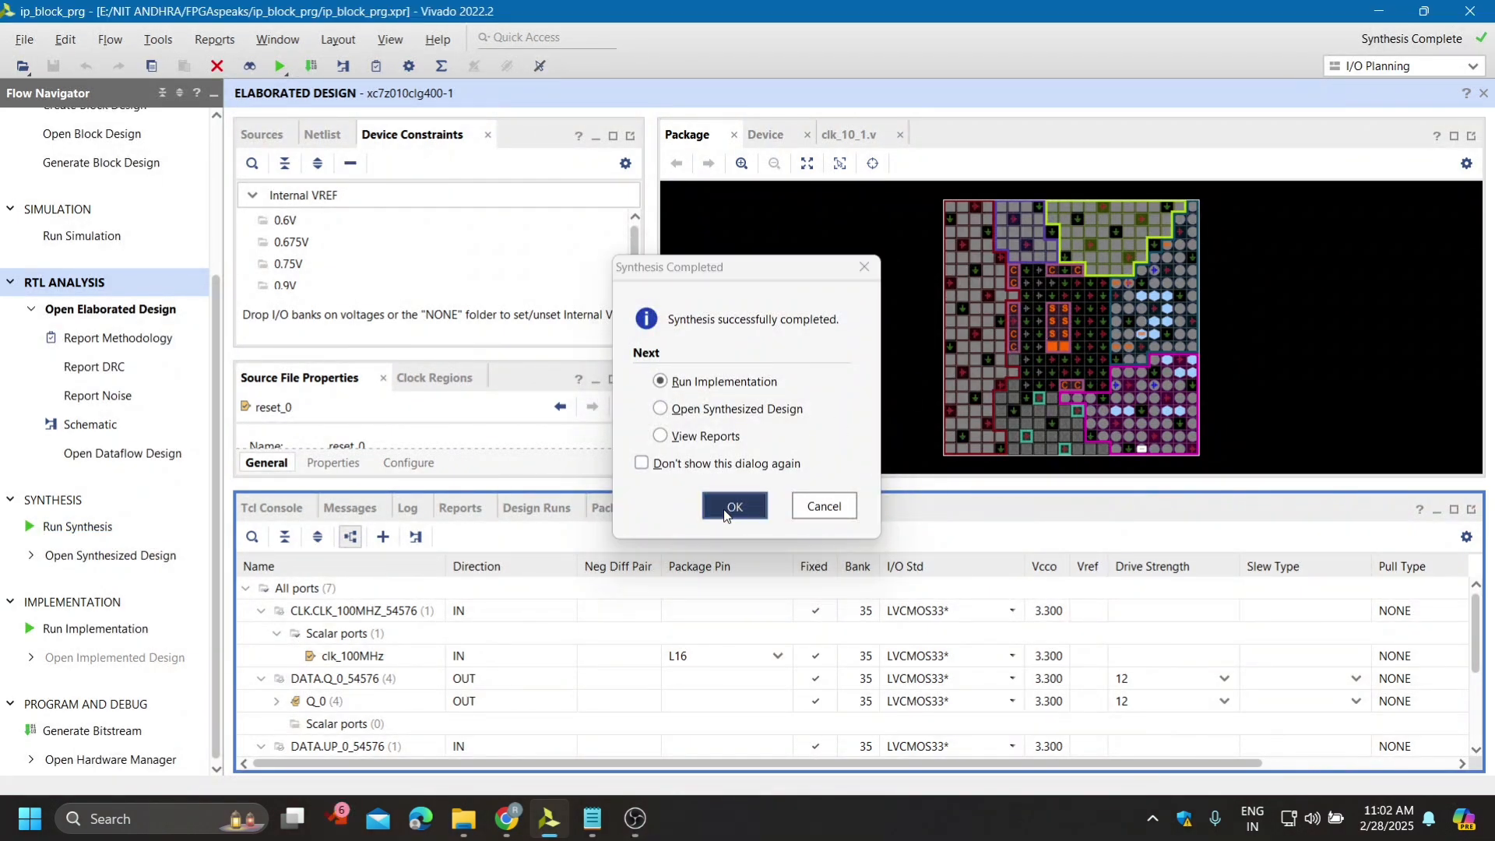
click(839, 529)
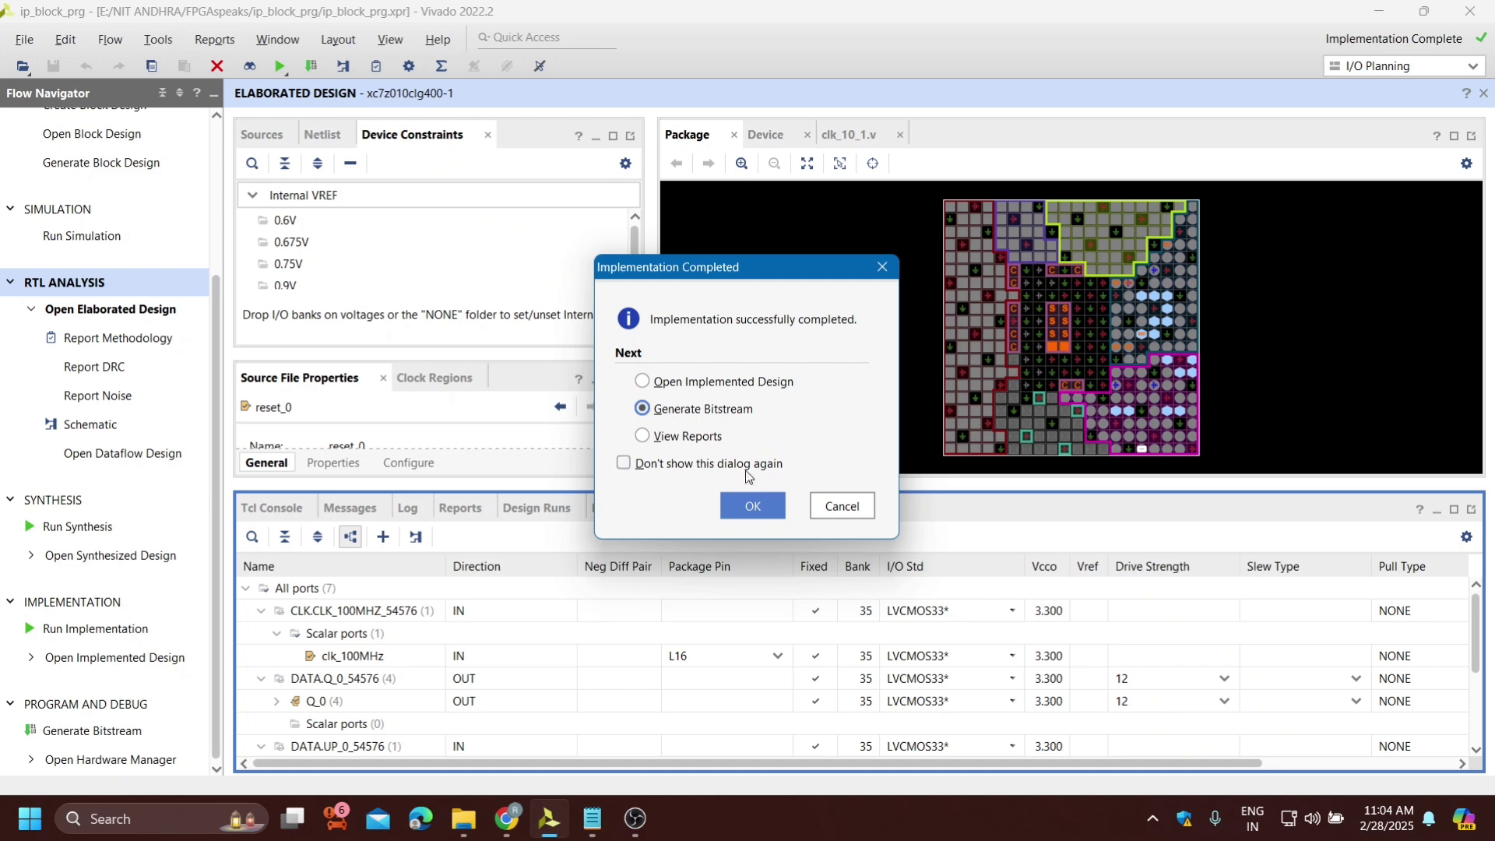
click(752, 506)
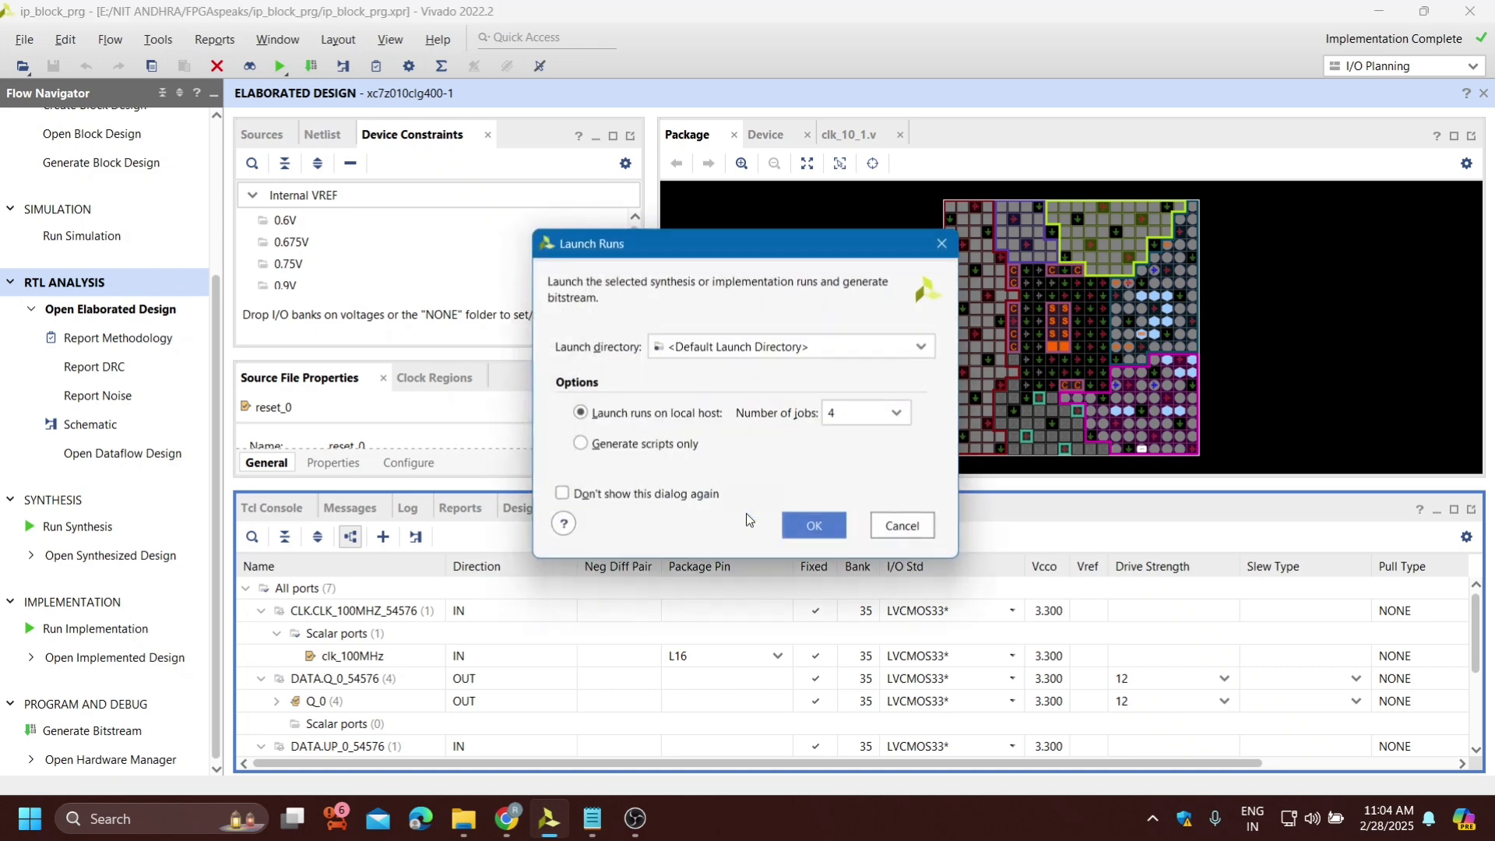
click(795, 527)
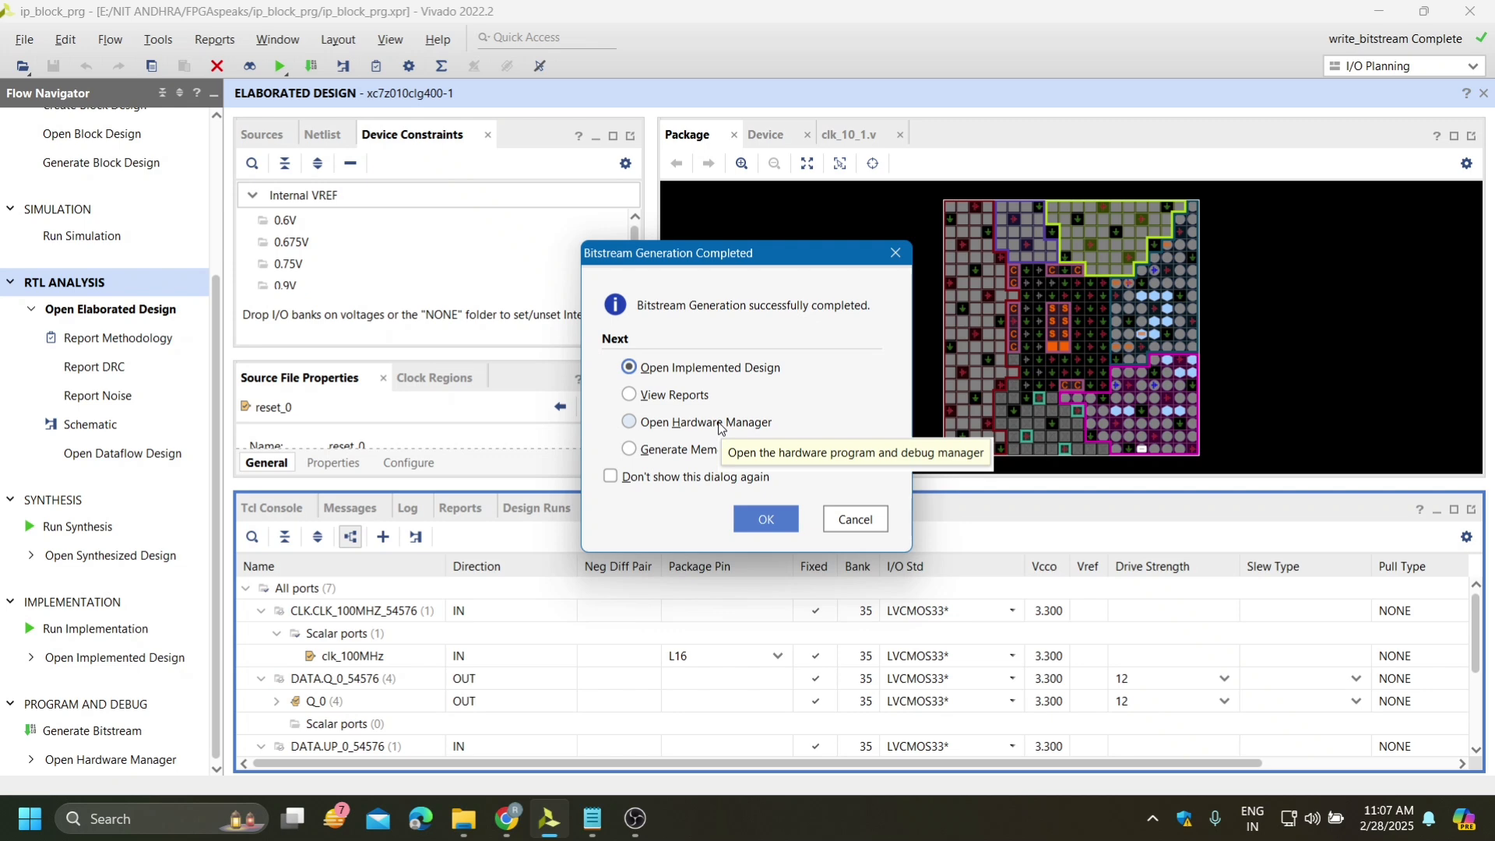
Open the Hardware Manager and auto-connect to the board's hardware target
click(720, 426)
click(758, 521)
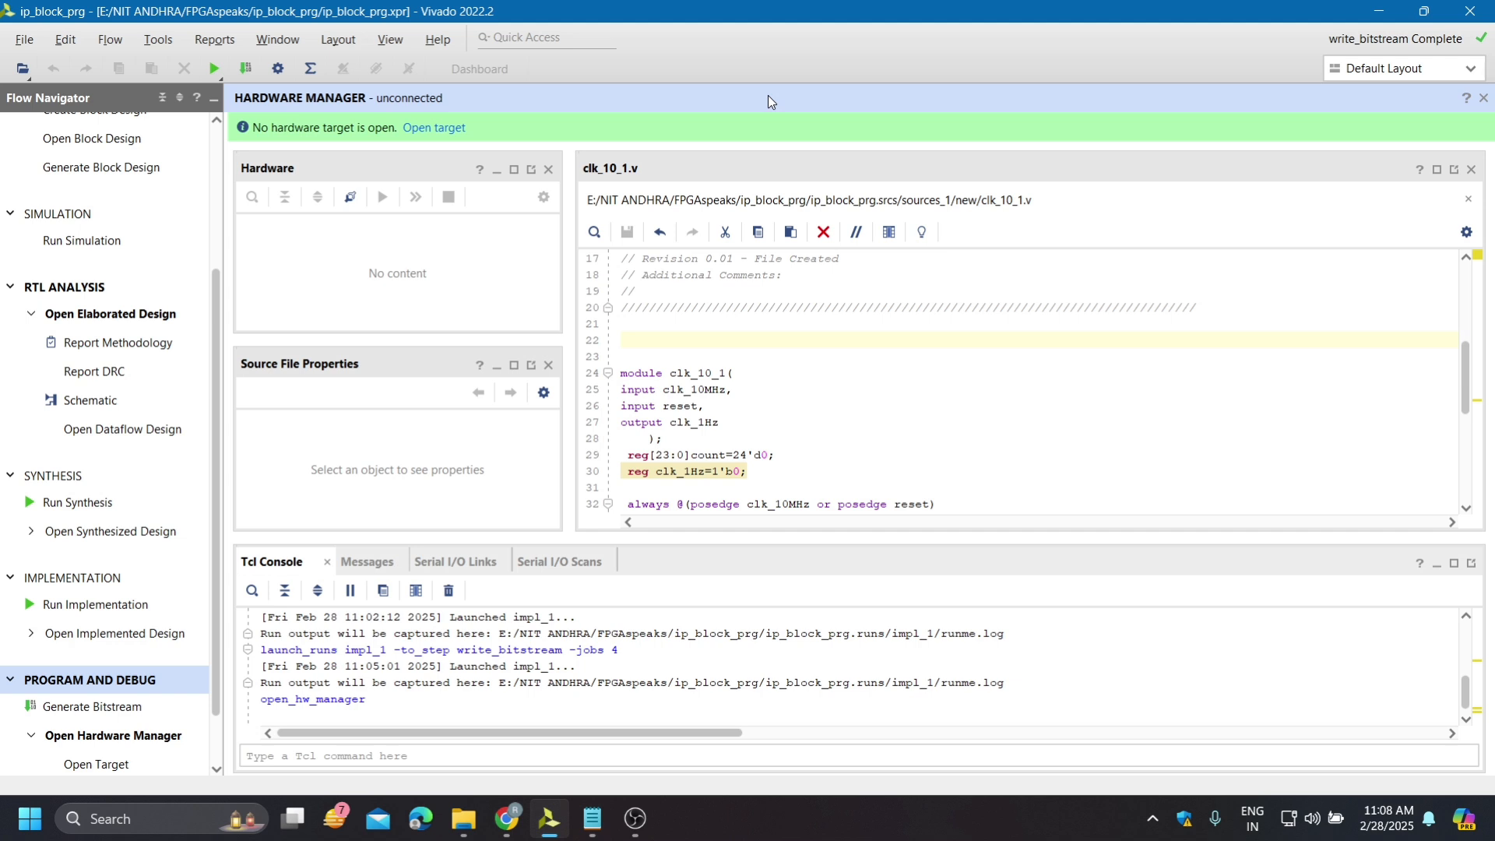
click(430, 131)
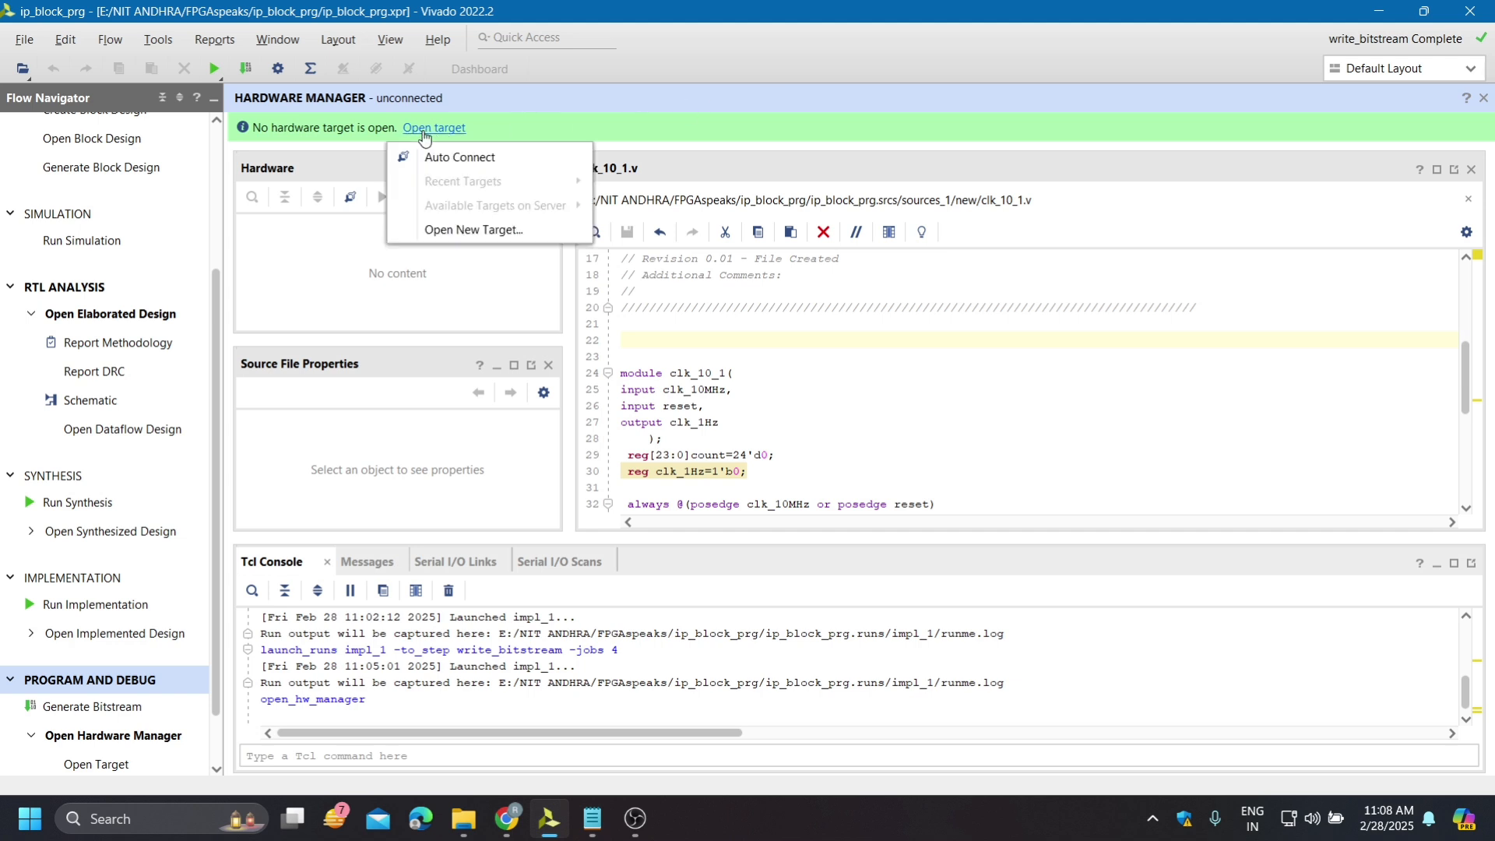
click(476, 157)
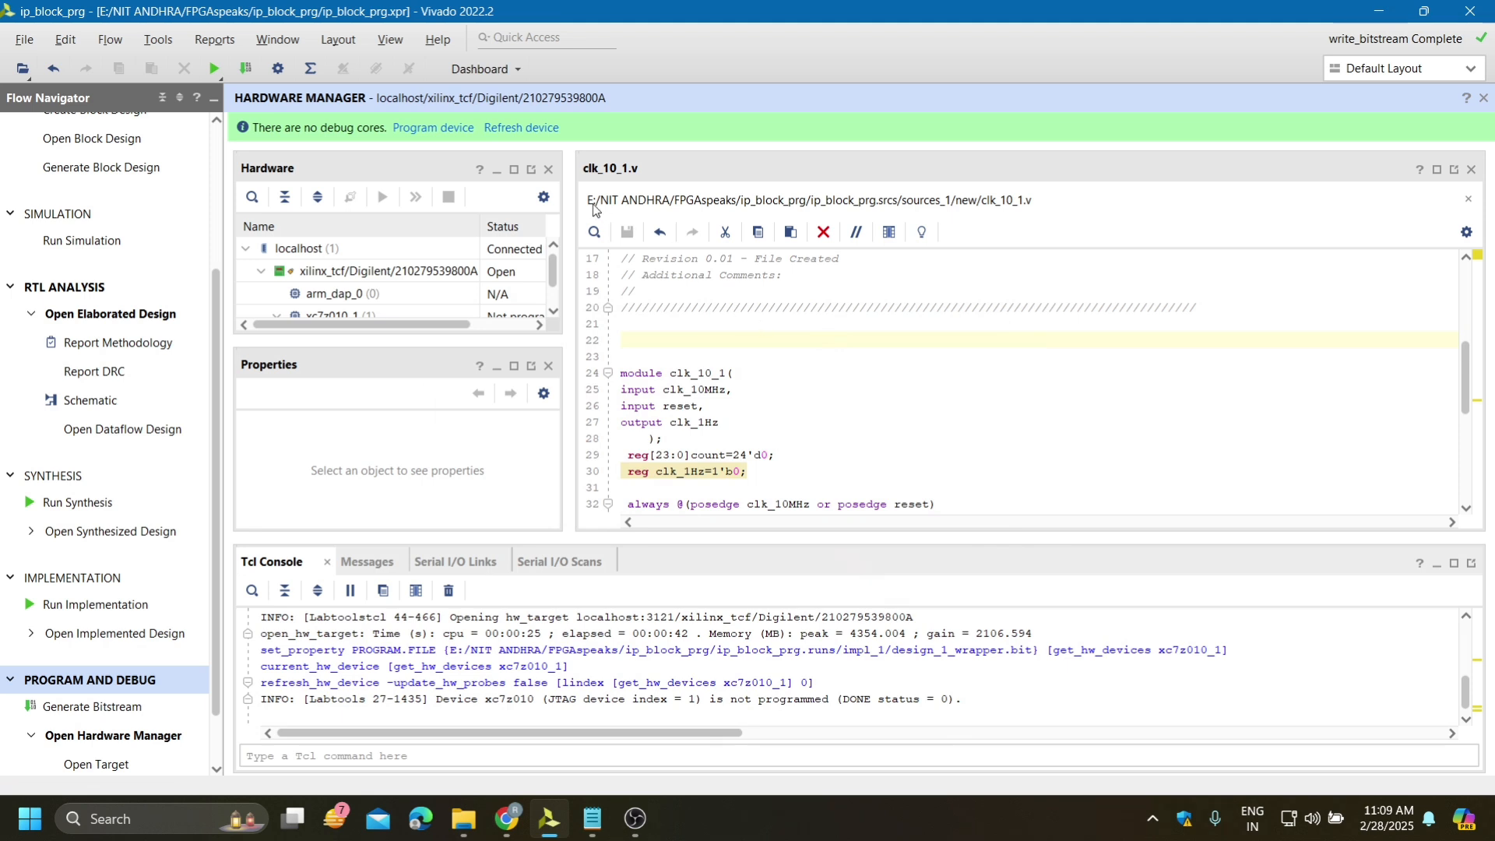
Program the xc7z010_1 device with the design_1_wrapper.bit bitstream, keeping the end of startup check enabled
click(434, 129)
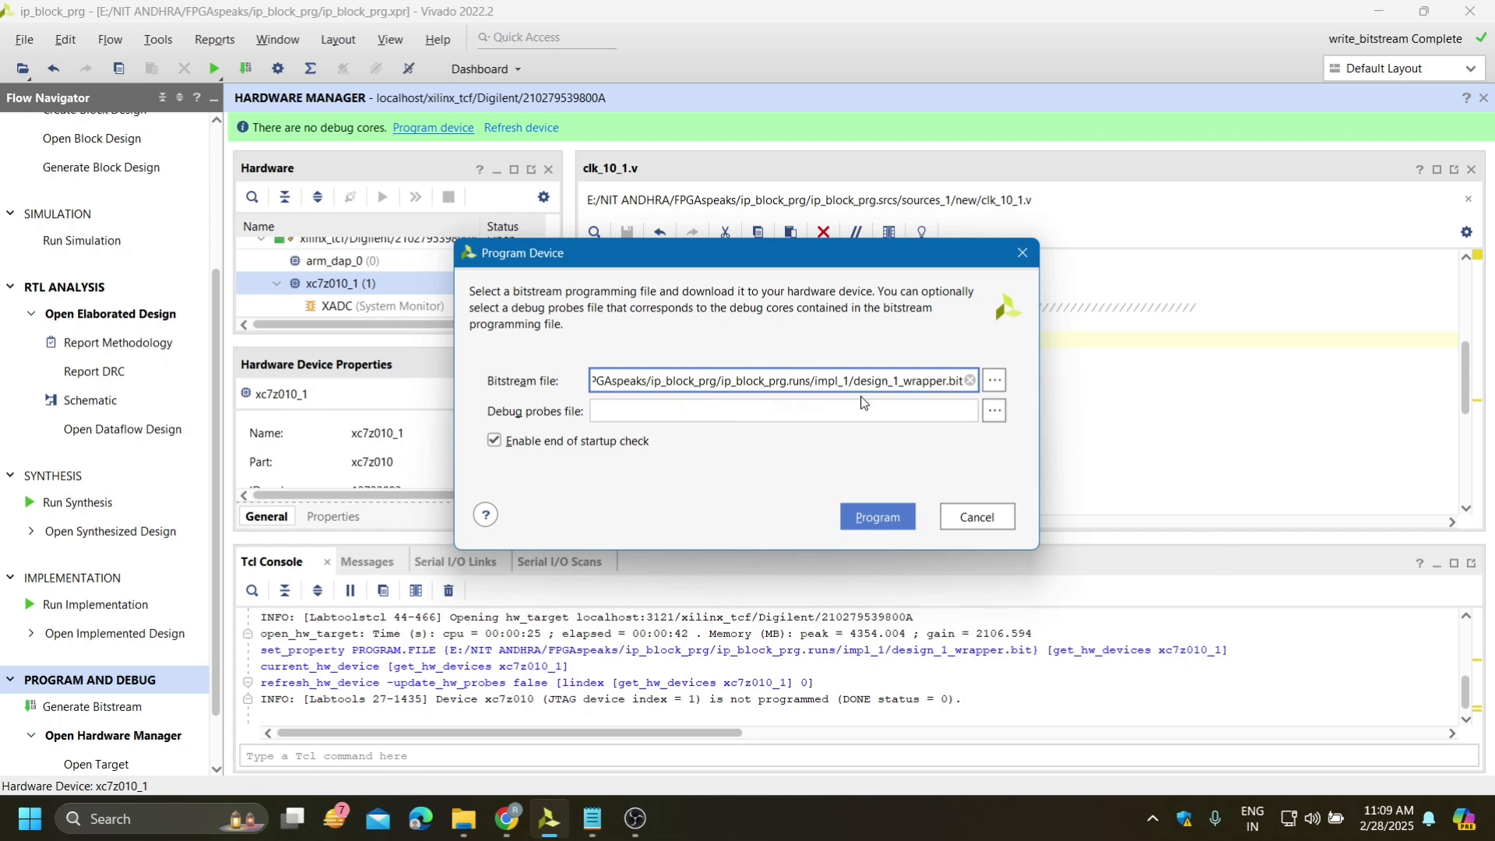
click(874, 523)
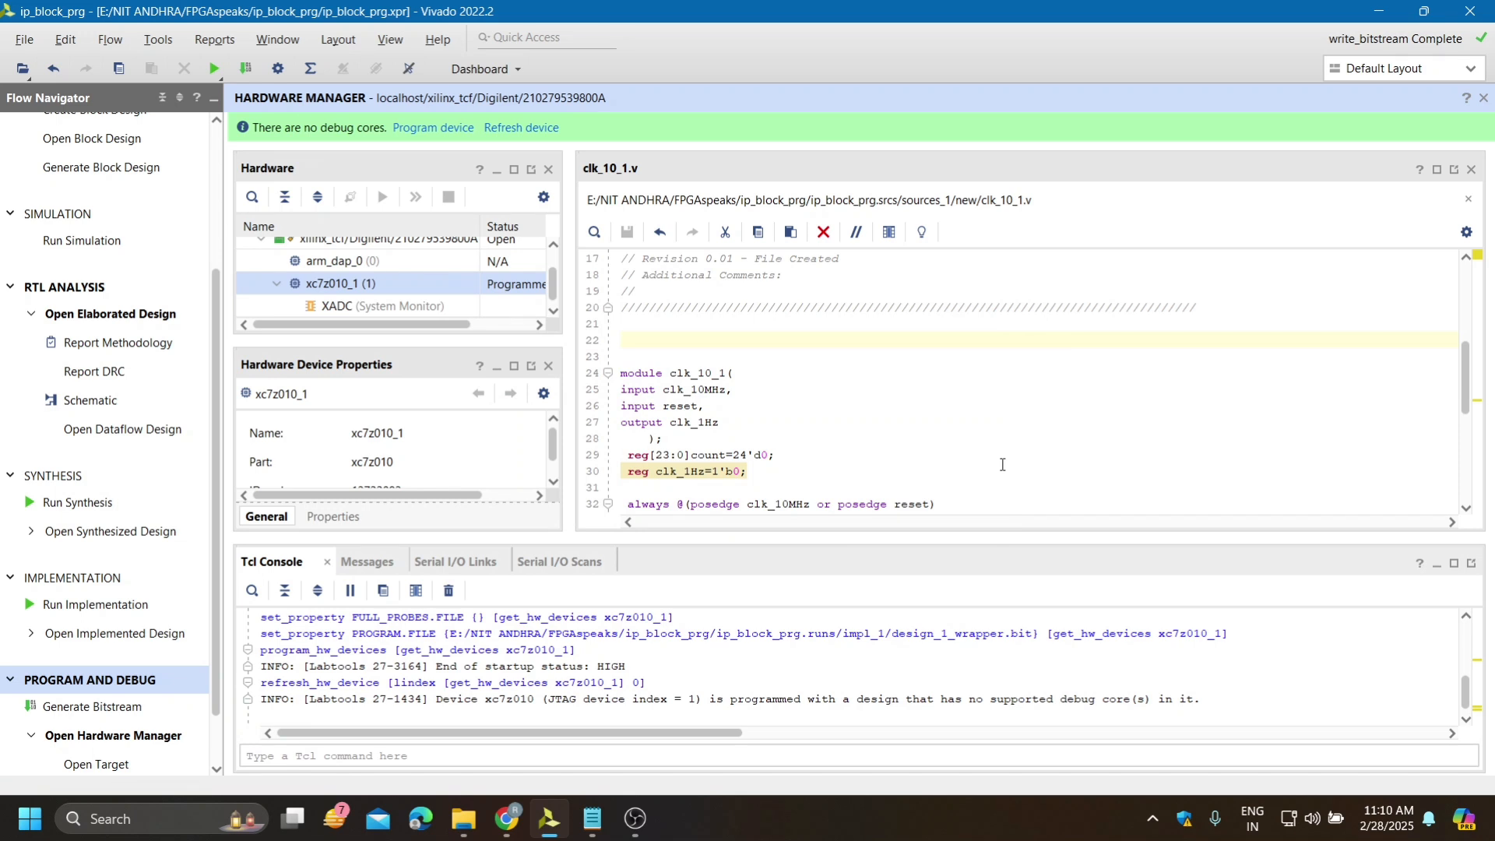
scroll(1067, 429, down, 4)
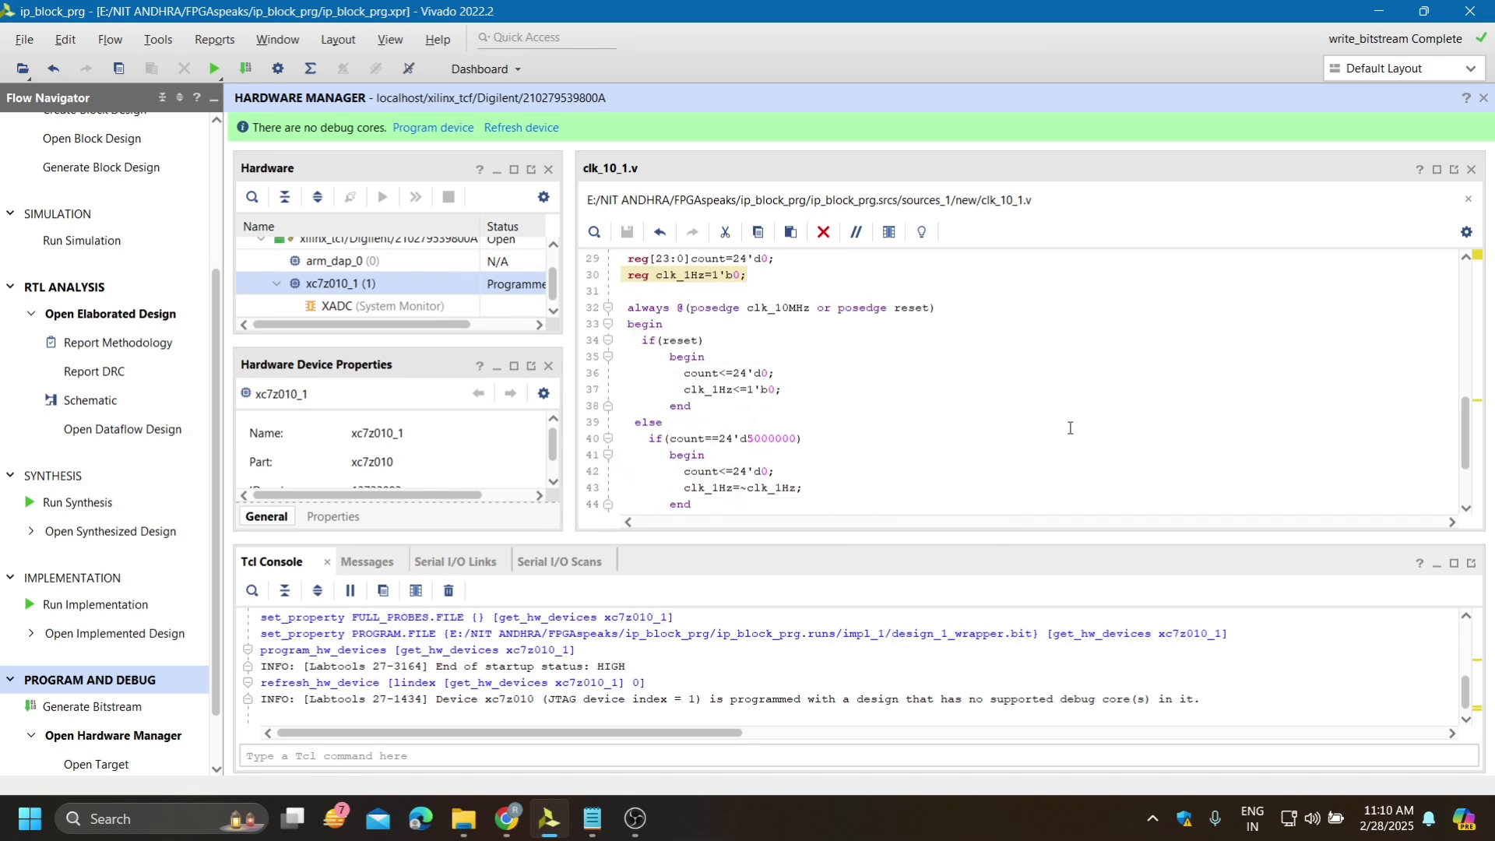